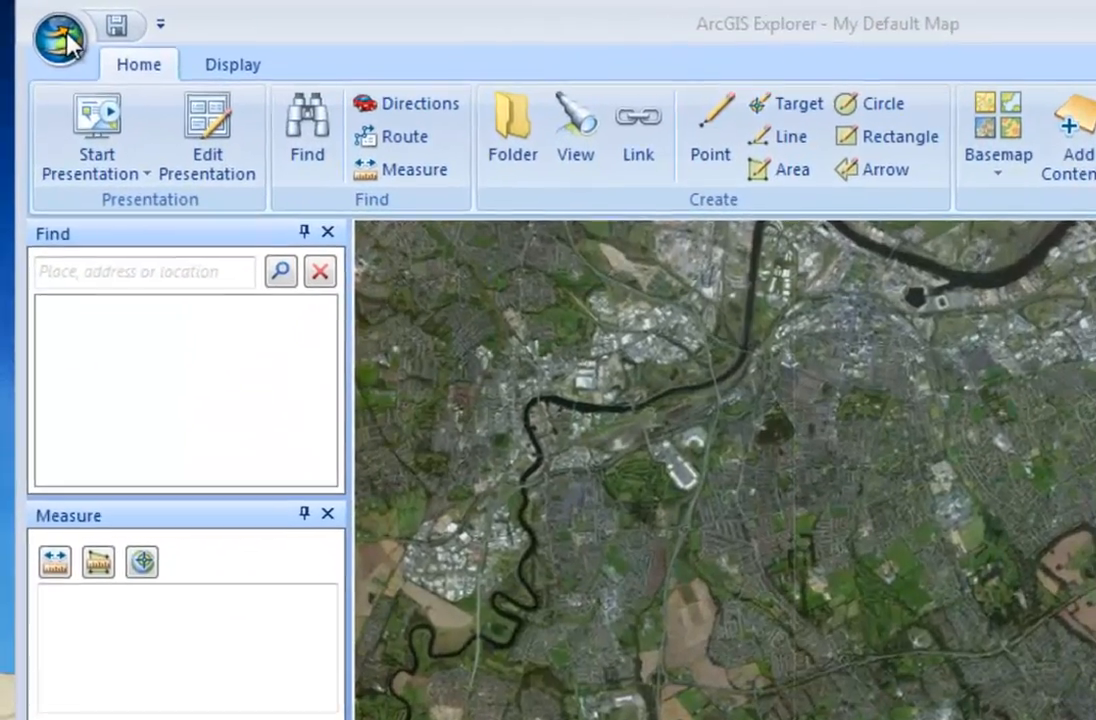
Open the recent map Middlesbrough.nmf.
left_click(39, 25)
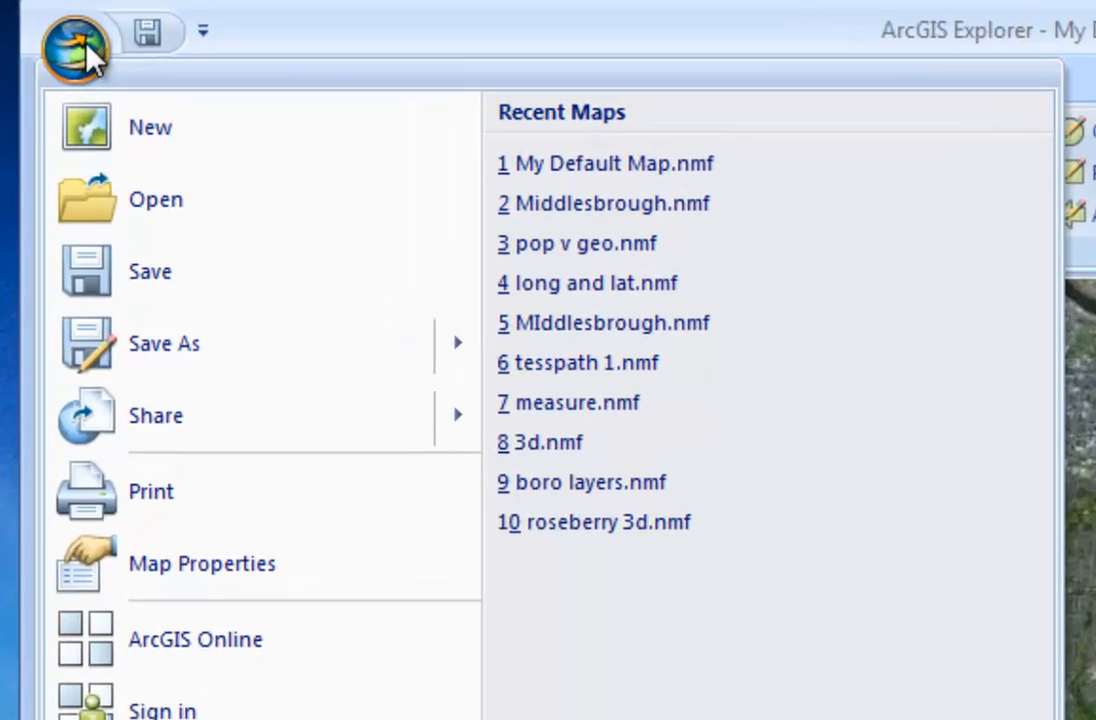
left_click(682, 207)
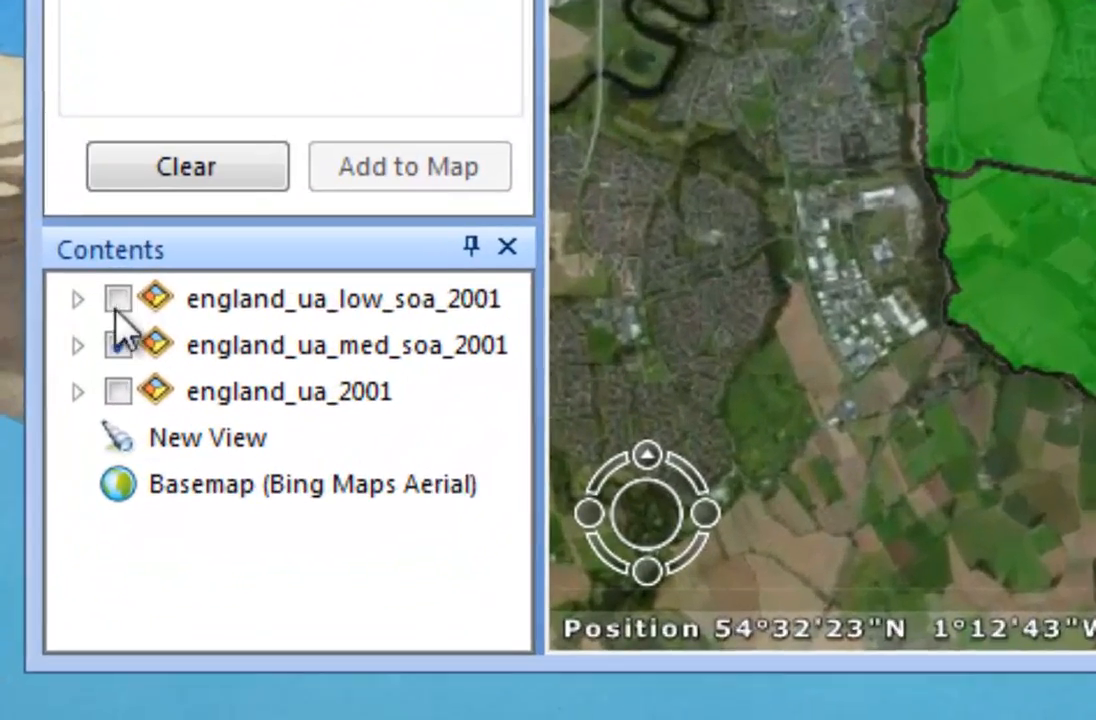
Show the england_ua_low_soa_2001 and england_ua_2001 layers to preview their boundaries, and hide both again.
left_click(79, 439)
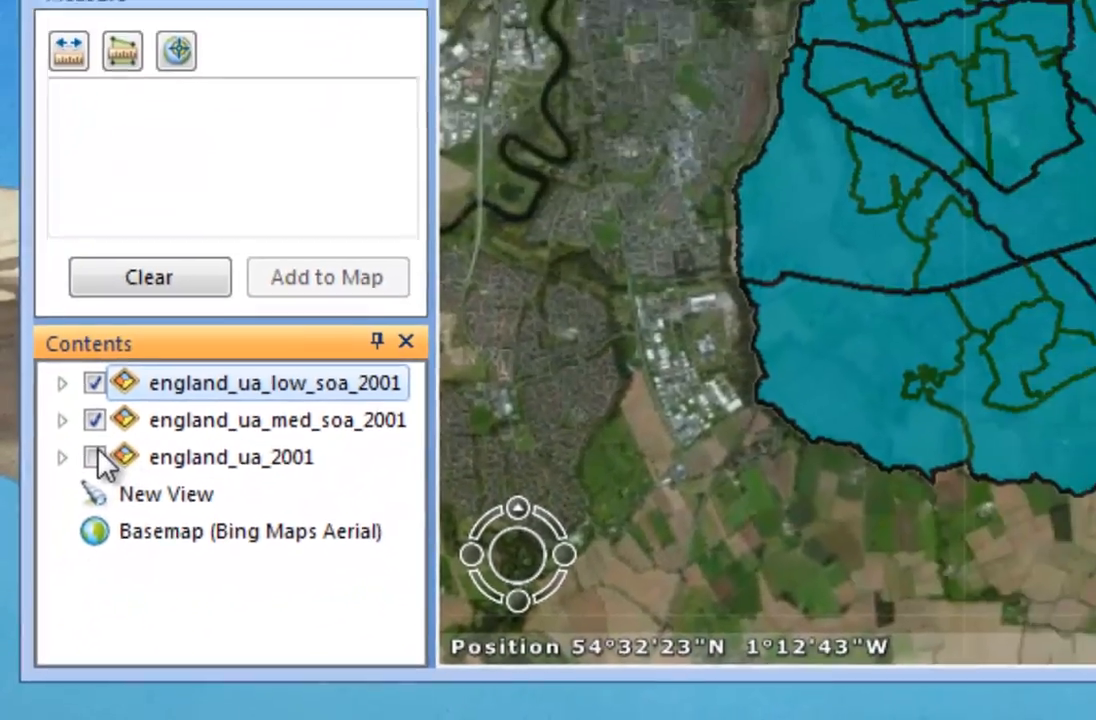
left_click(94, 457)
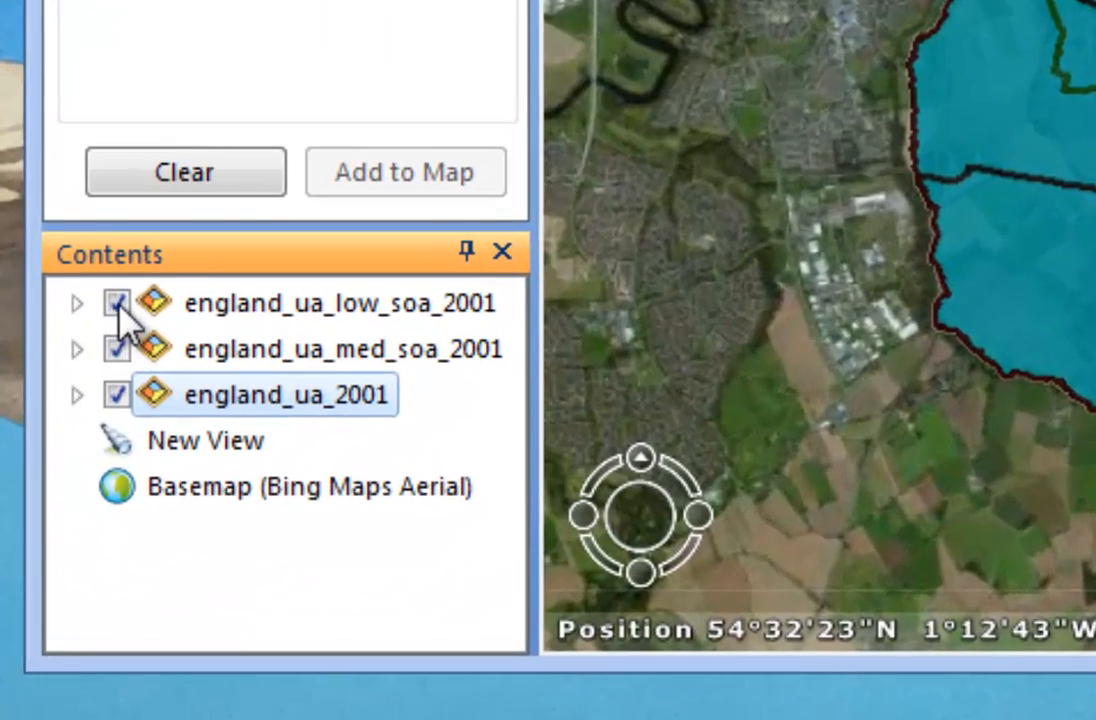
left_click(52, 543)
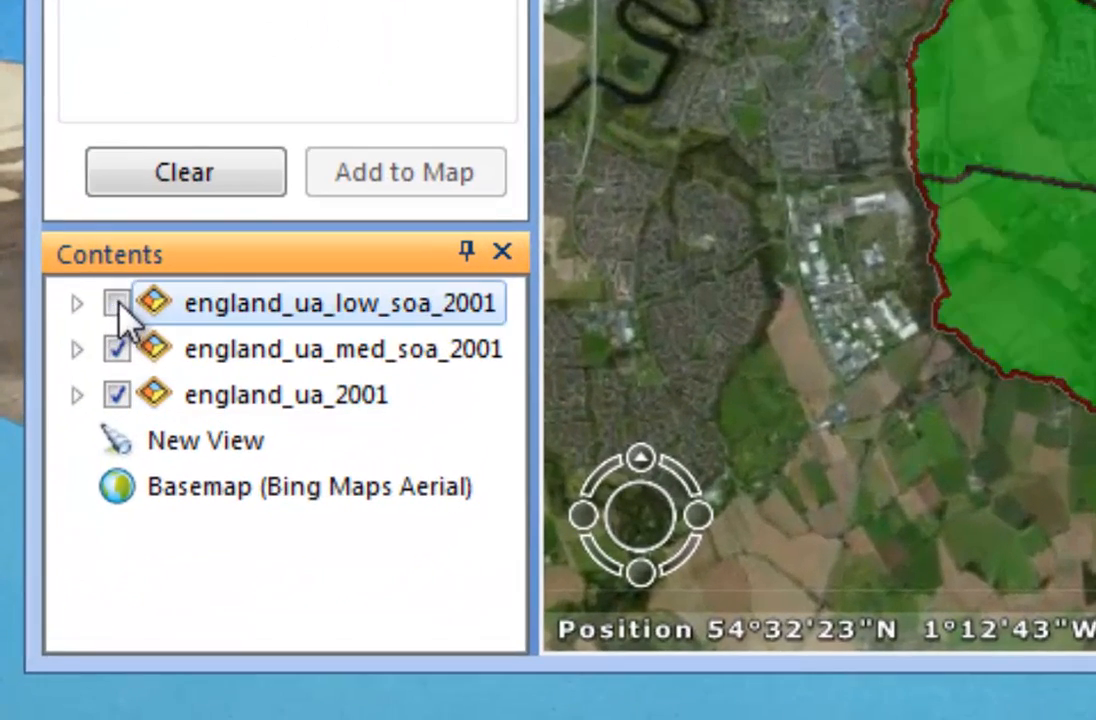
left_click(118, 395)
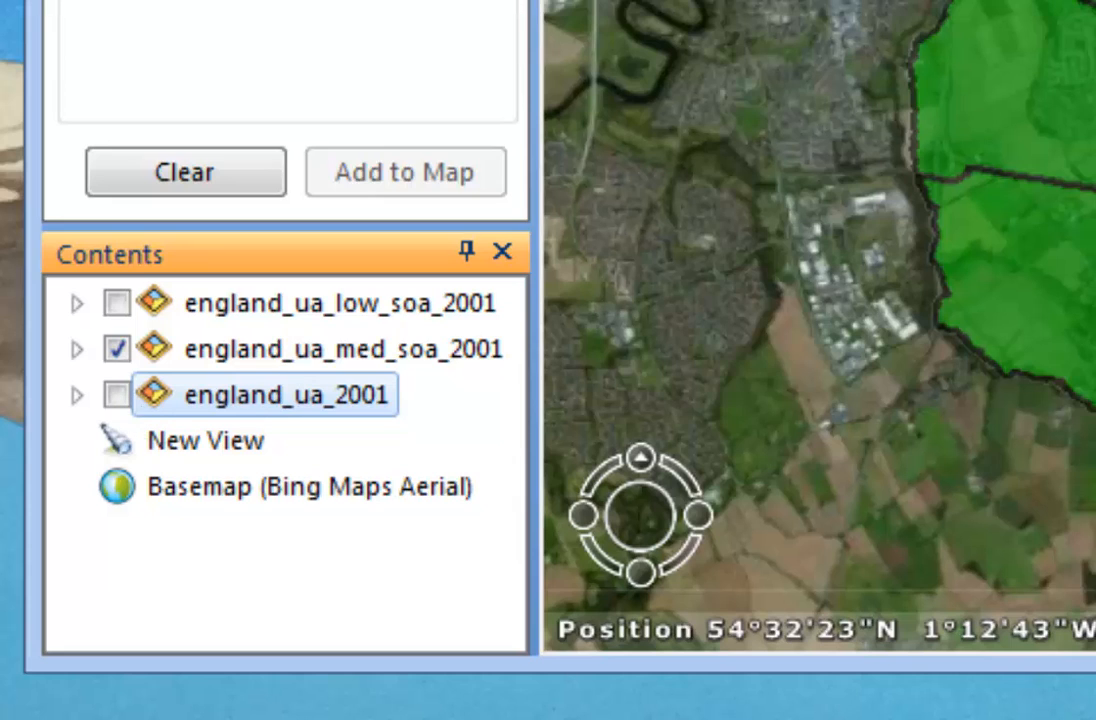
Change the symbol of the england_ua_med_soa_2001 layer to the red outline fill.
right_click(276, 352)
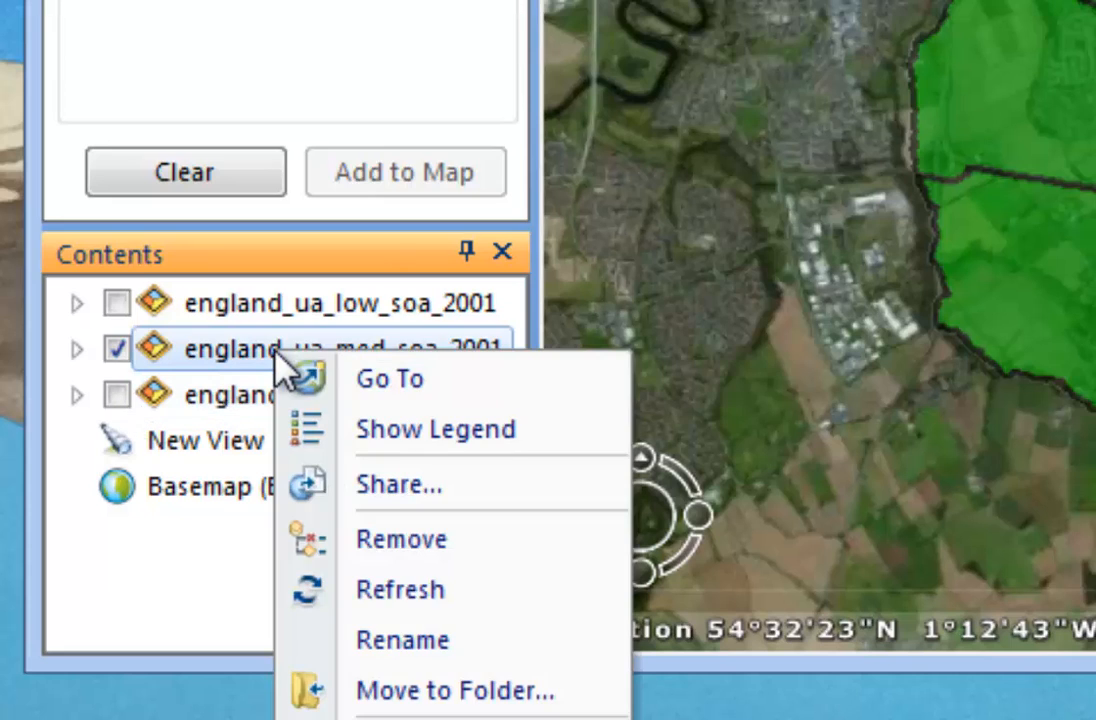
mouse_move(400, 718)
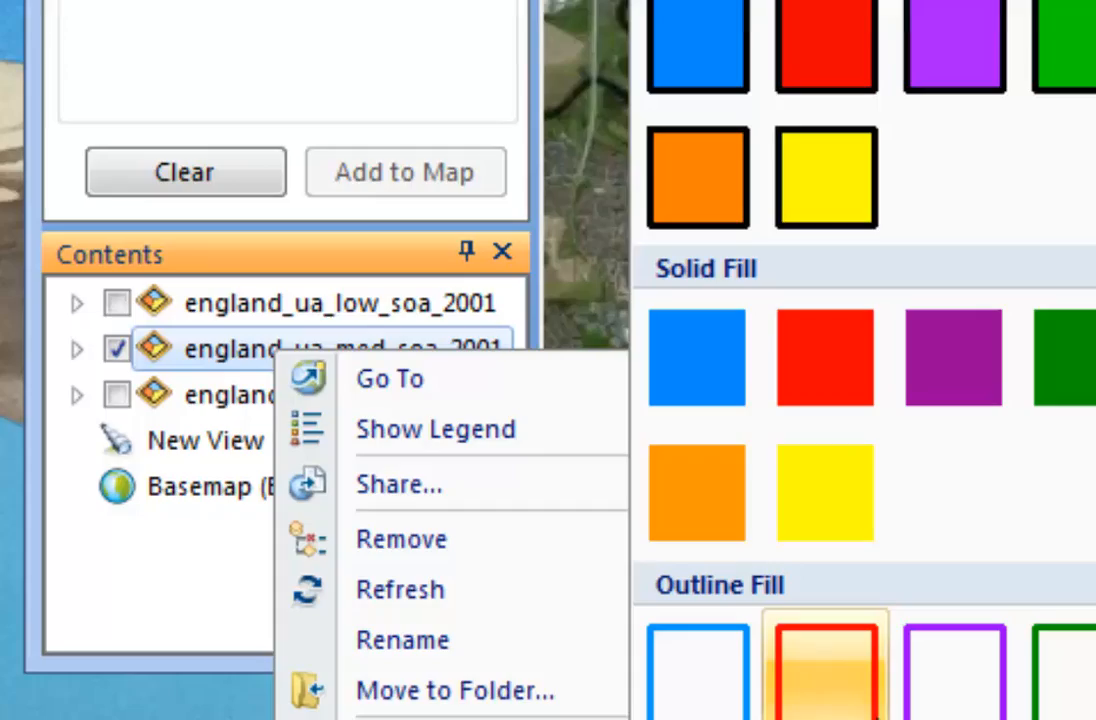
left_click(848, 700)
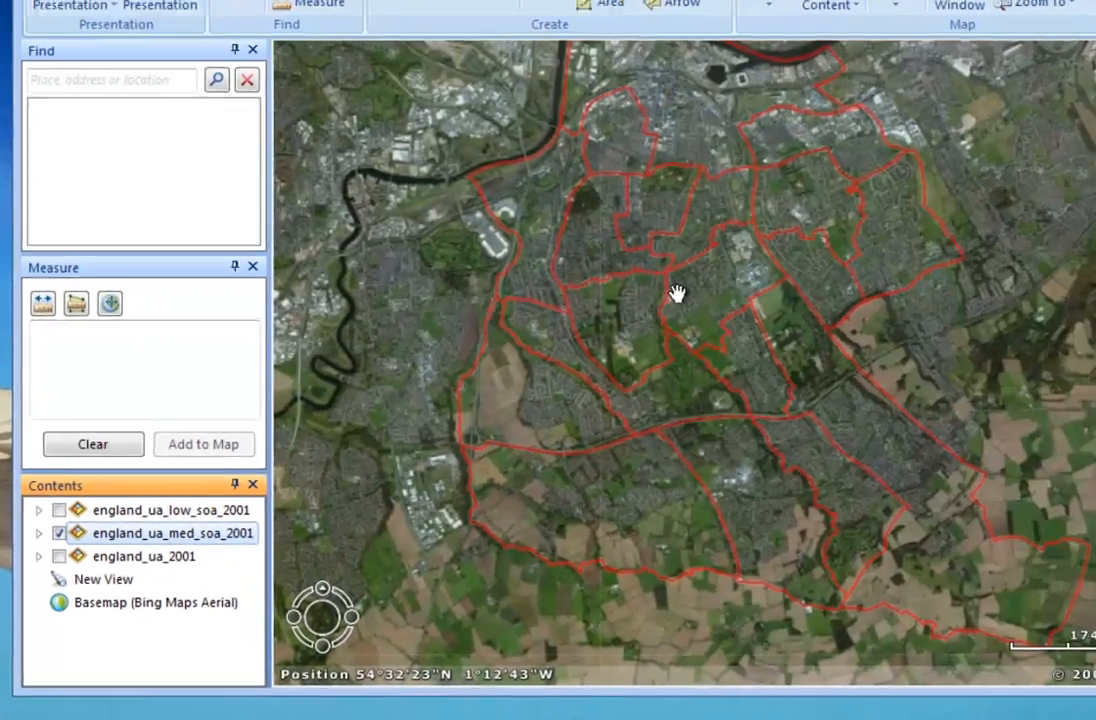
Display the attributes of the Middlesbrough 005 (Park) area and move the popup clear of the area.
scroll(684, 305, "down", 3)
scroll(681, 316, "up", 4)
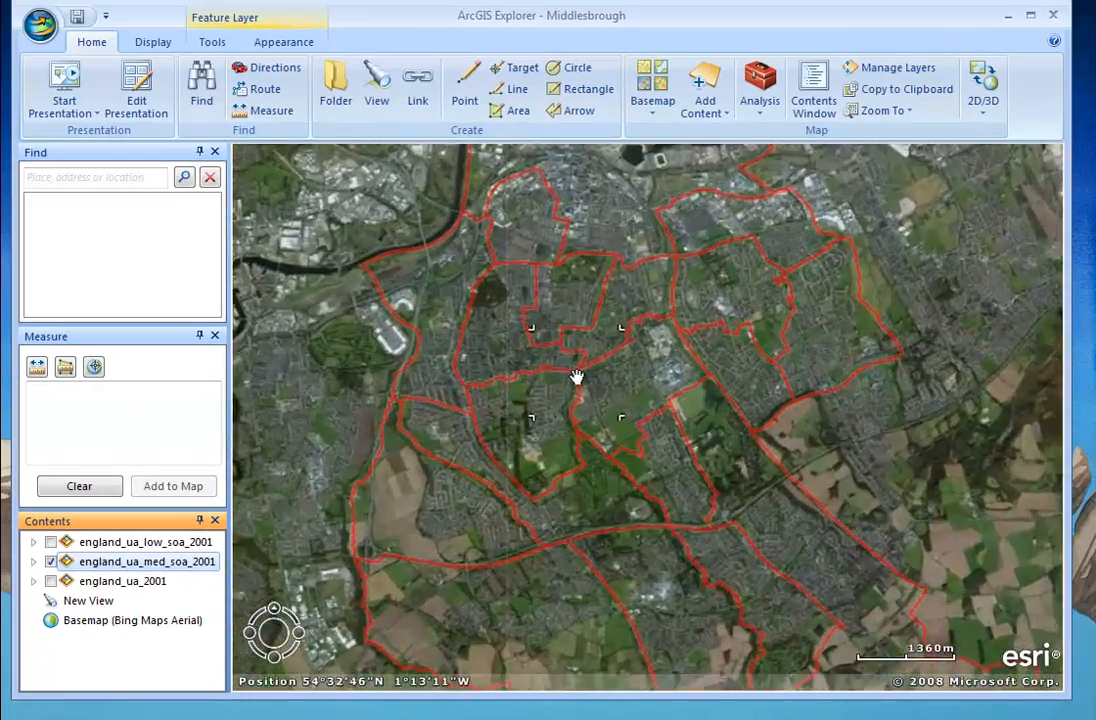
scroll(576, 345, "up", 4)
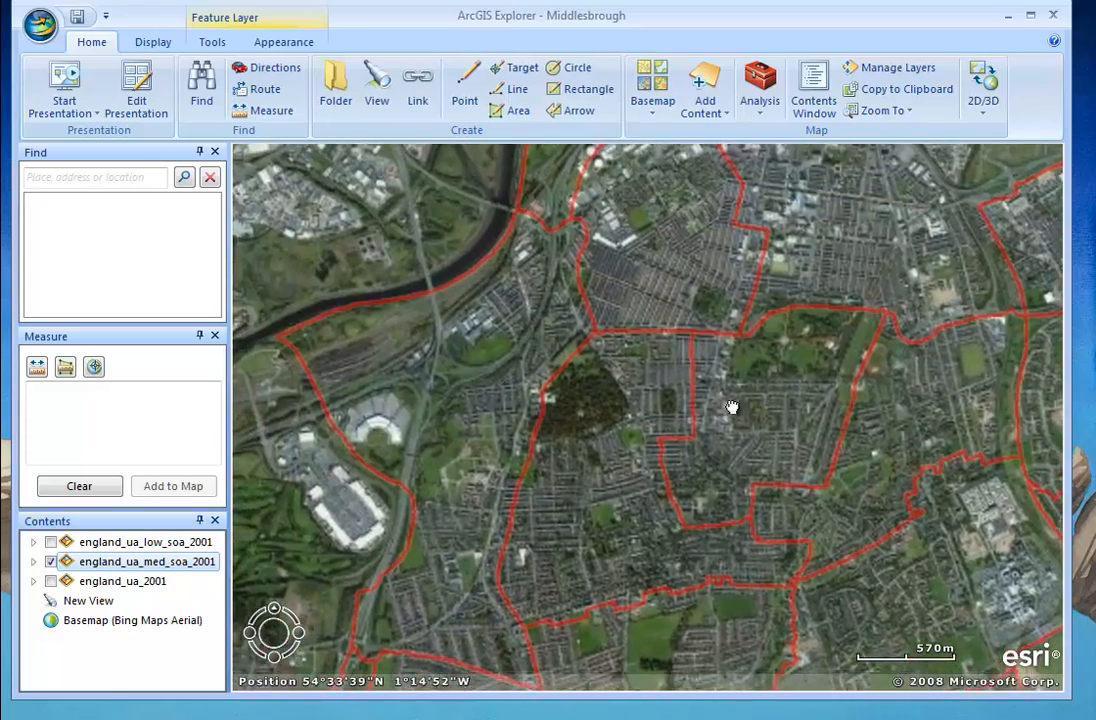
scroll(732, 407, "up", 3)
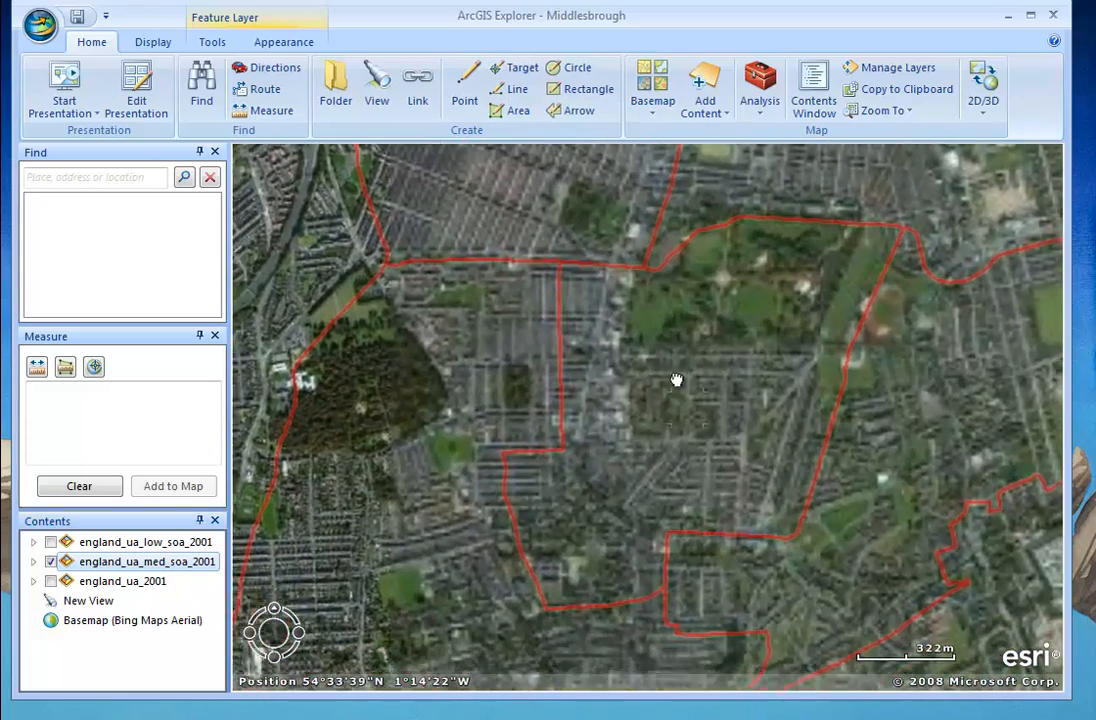
left_click_drag(677, 380, 647, 418)
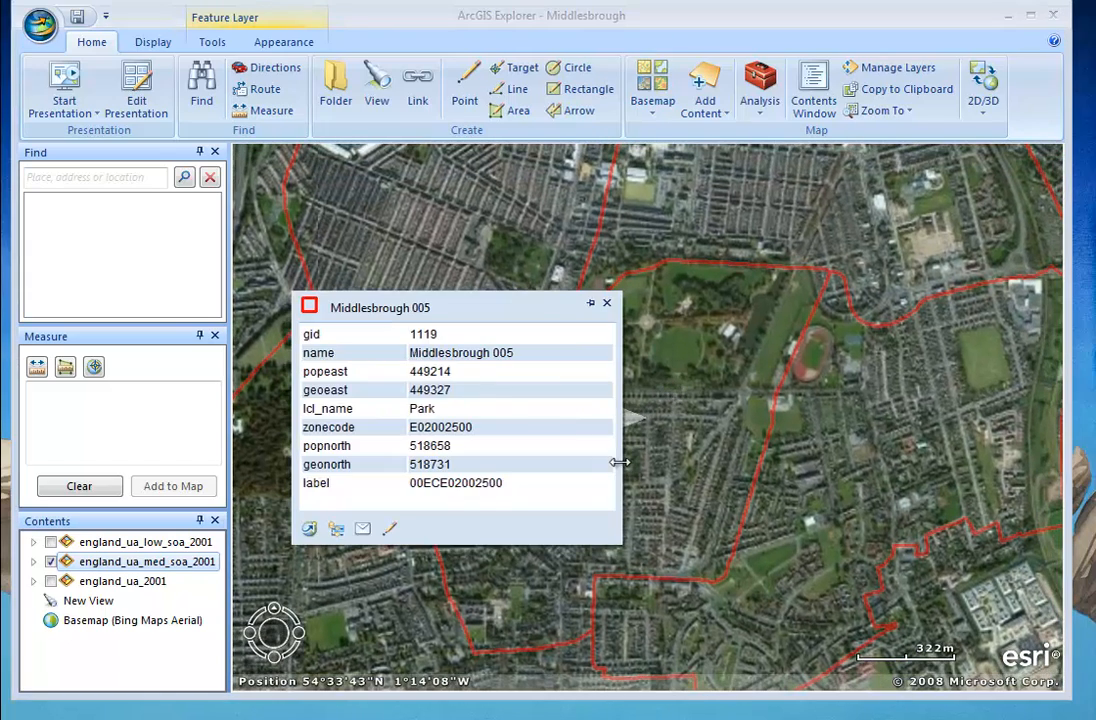
left_click_drag(514, 308, 375, 220)
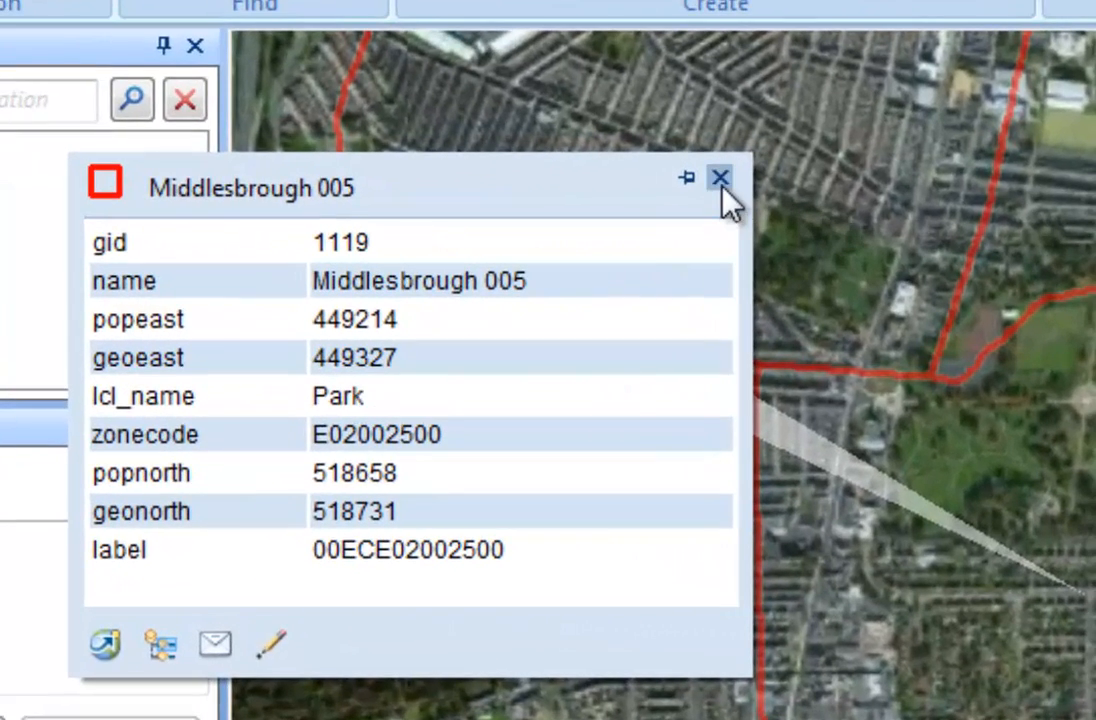
left_click_drag(616, 203, 519, 171)
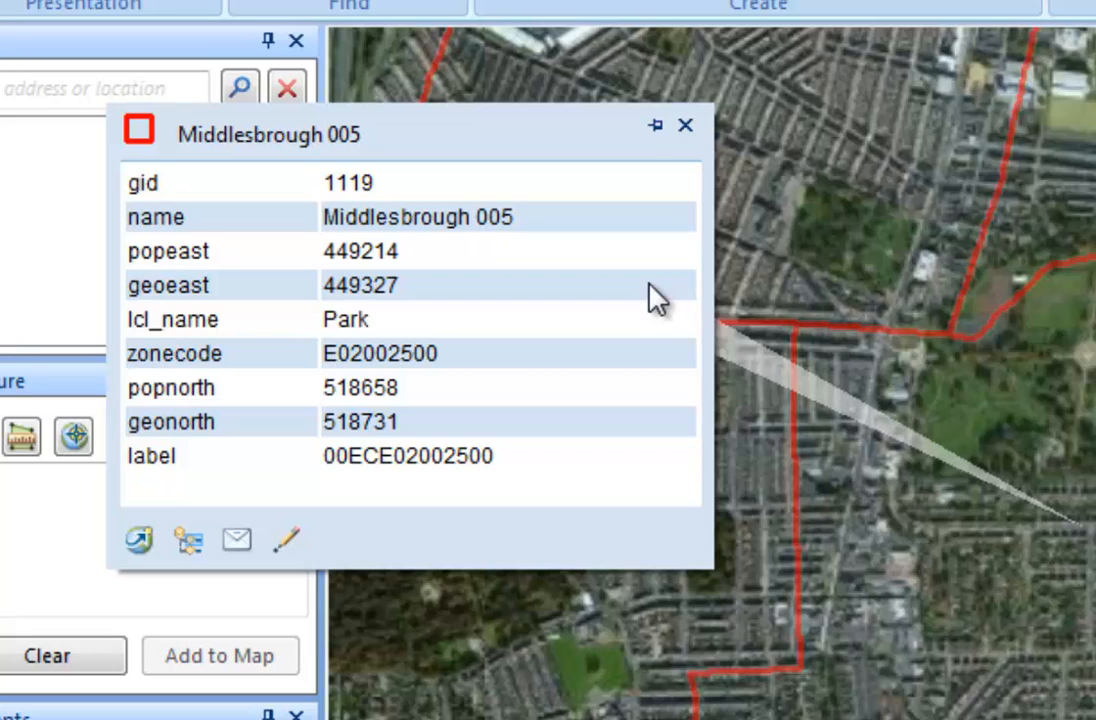
Add the Middlesbrough 005 area to the map contents as a separate item and give it a solid green fill.
left_click(299, 547)
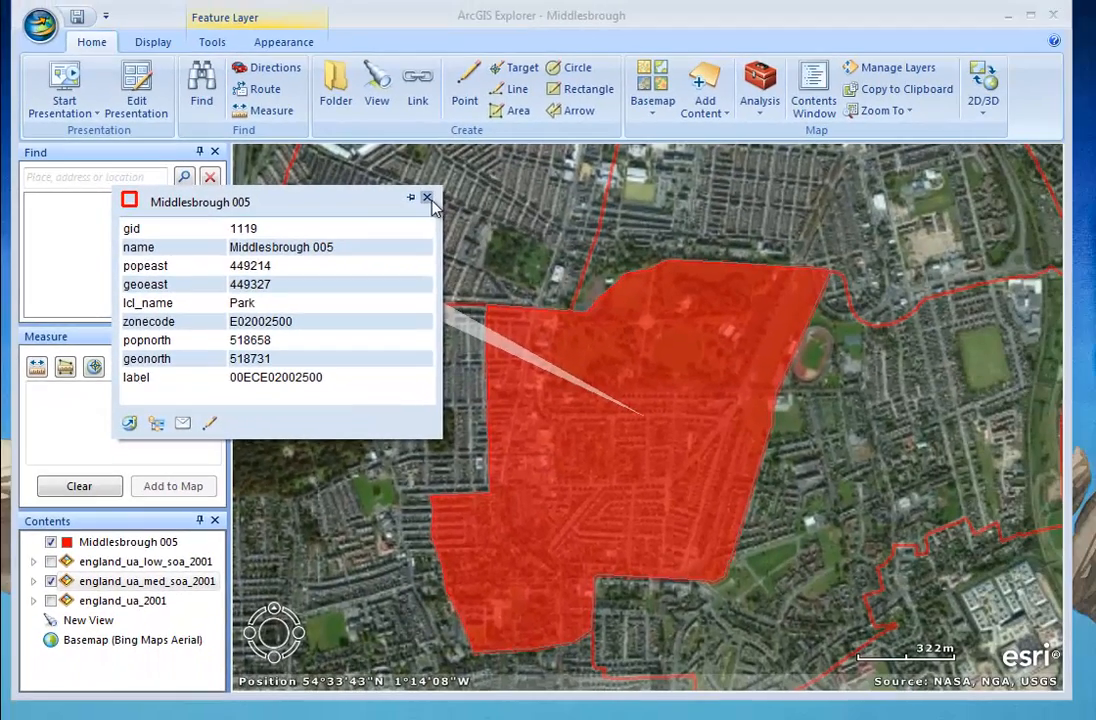
left_click(427, 199)
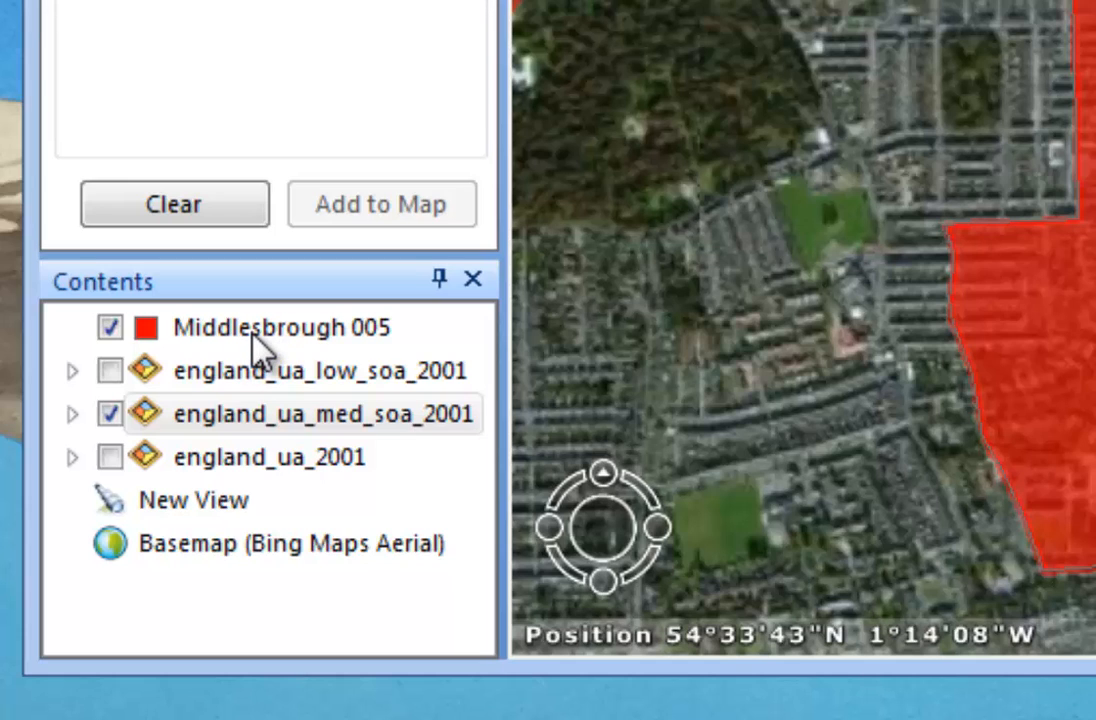
right_click(254, 336)
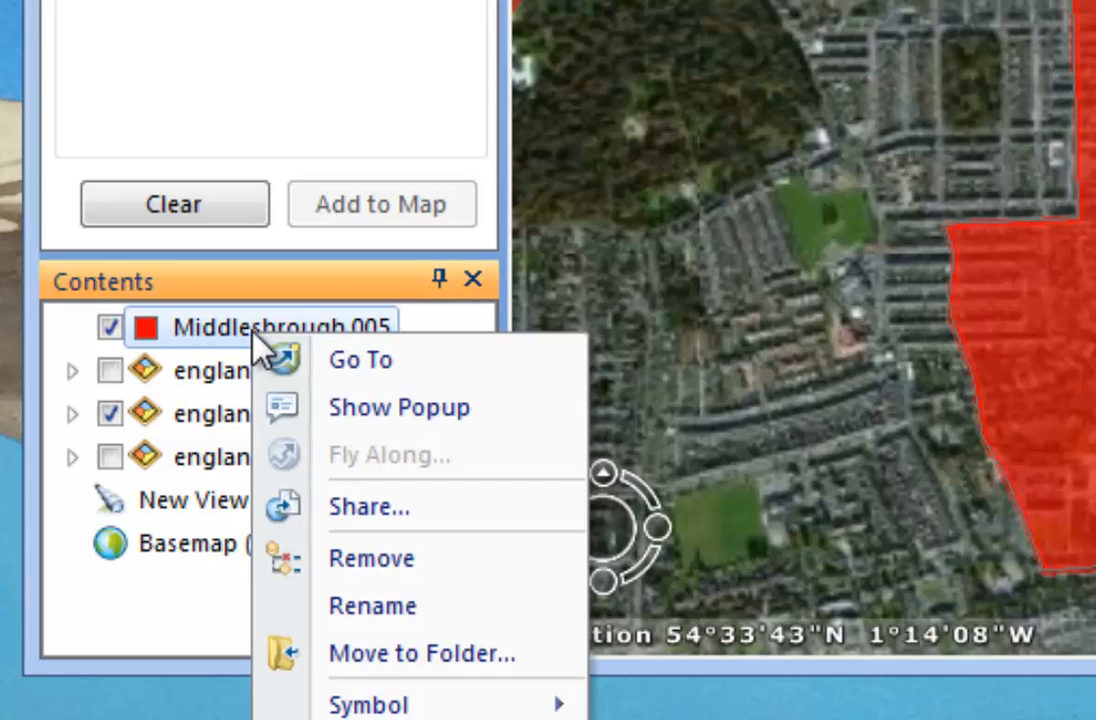
mouse_move(350, 706)
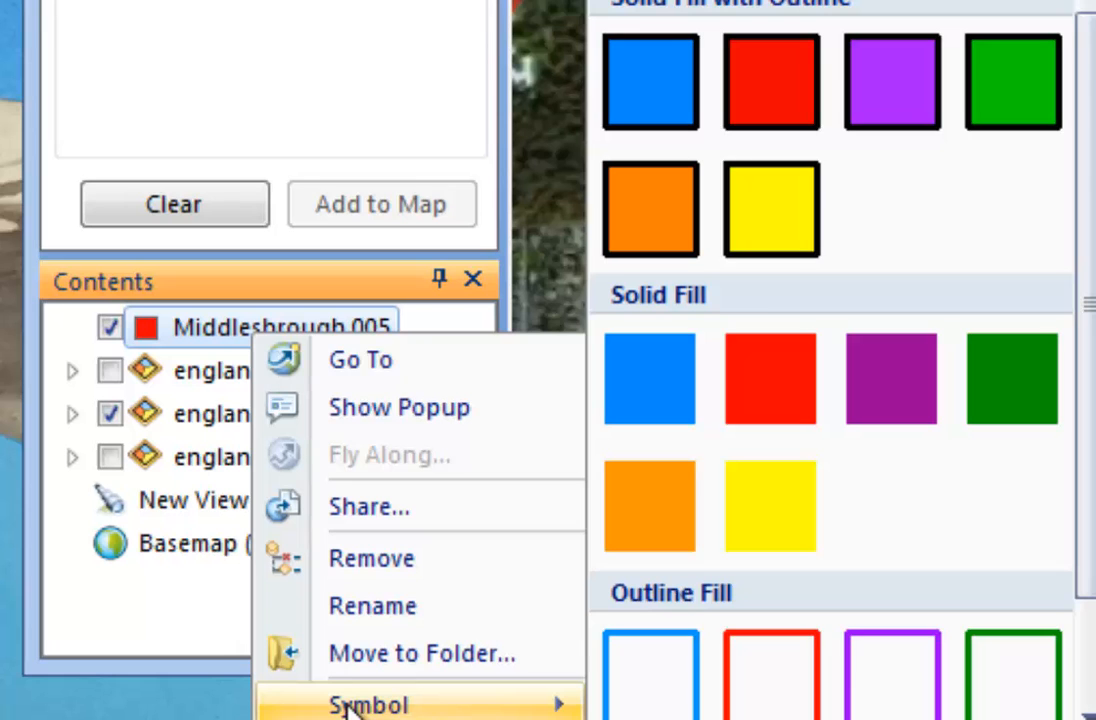
left_click(1016, 398)
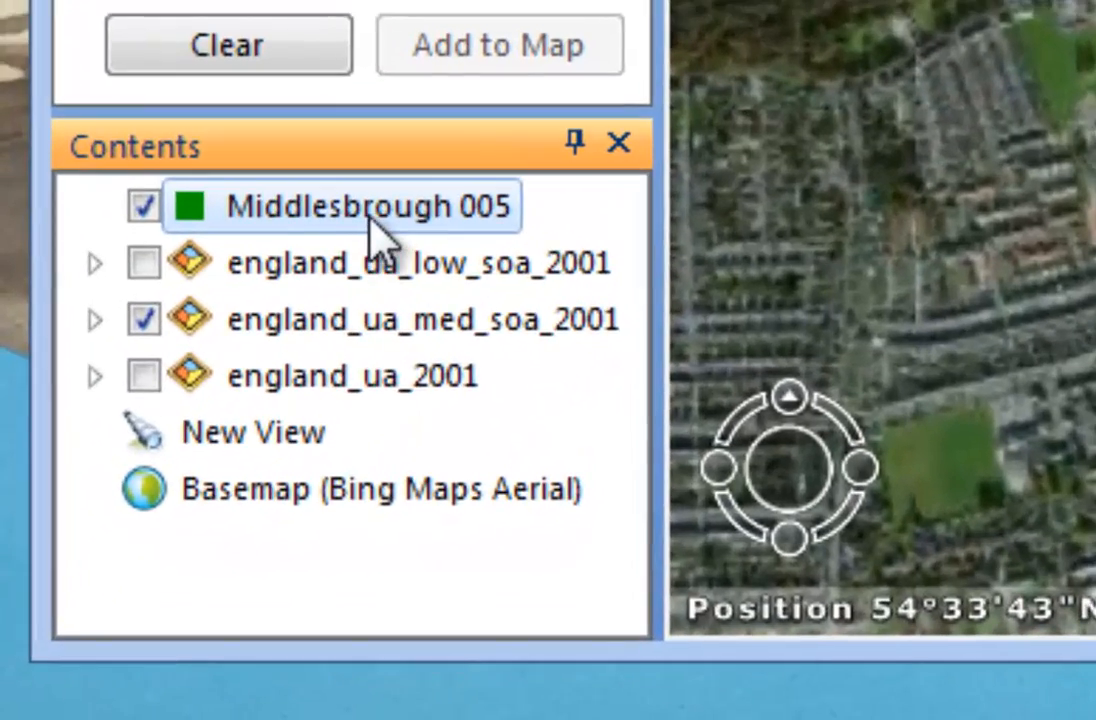
Remove the separate Middlesbrough 005 item from the map contents.
right_click(129, 544)
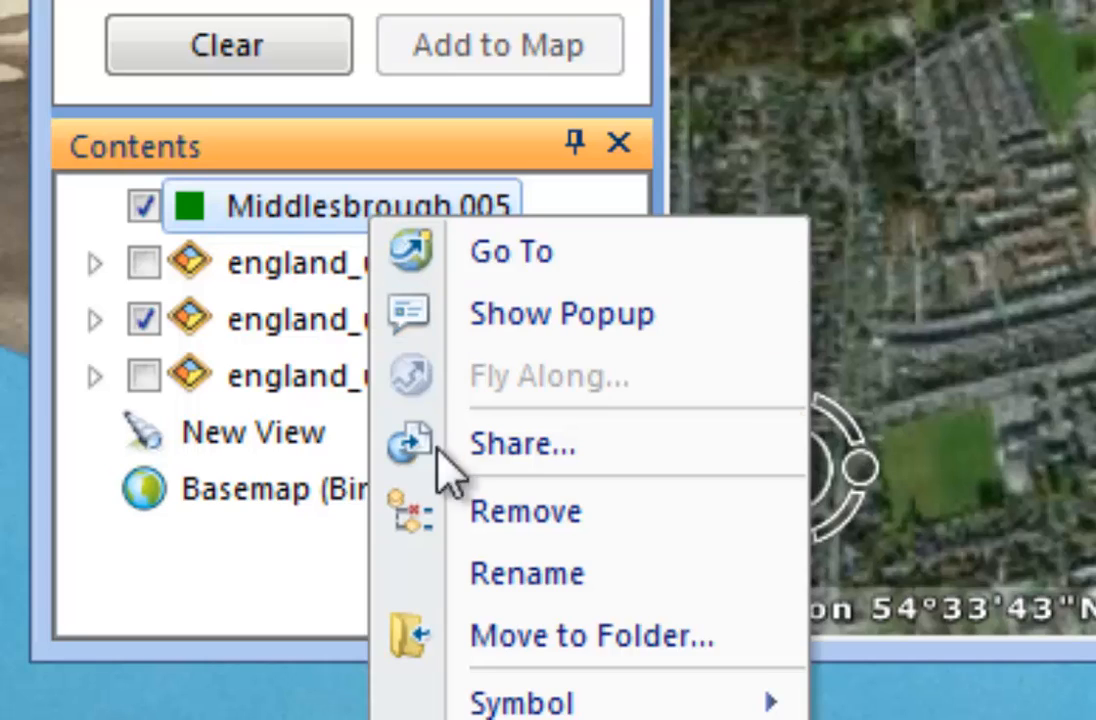
left_click(540, 530)
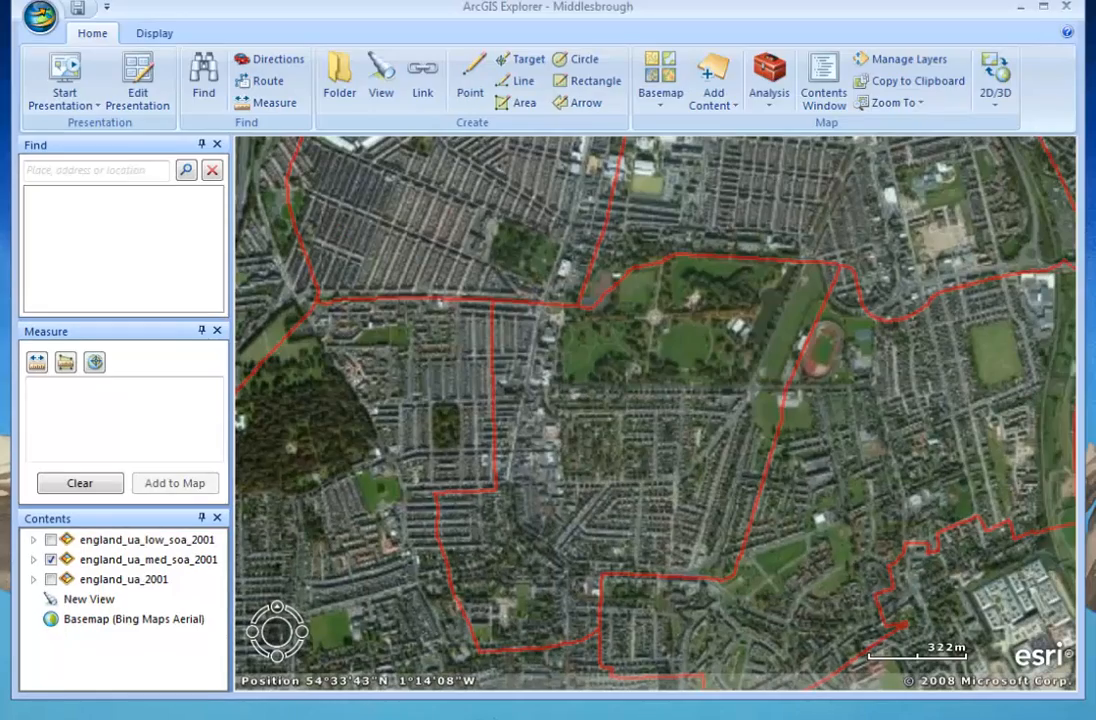
left_click_drag(631, 320, 624, 356)
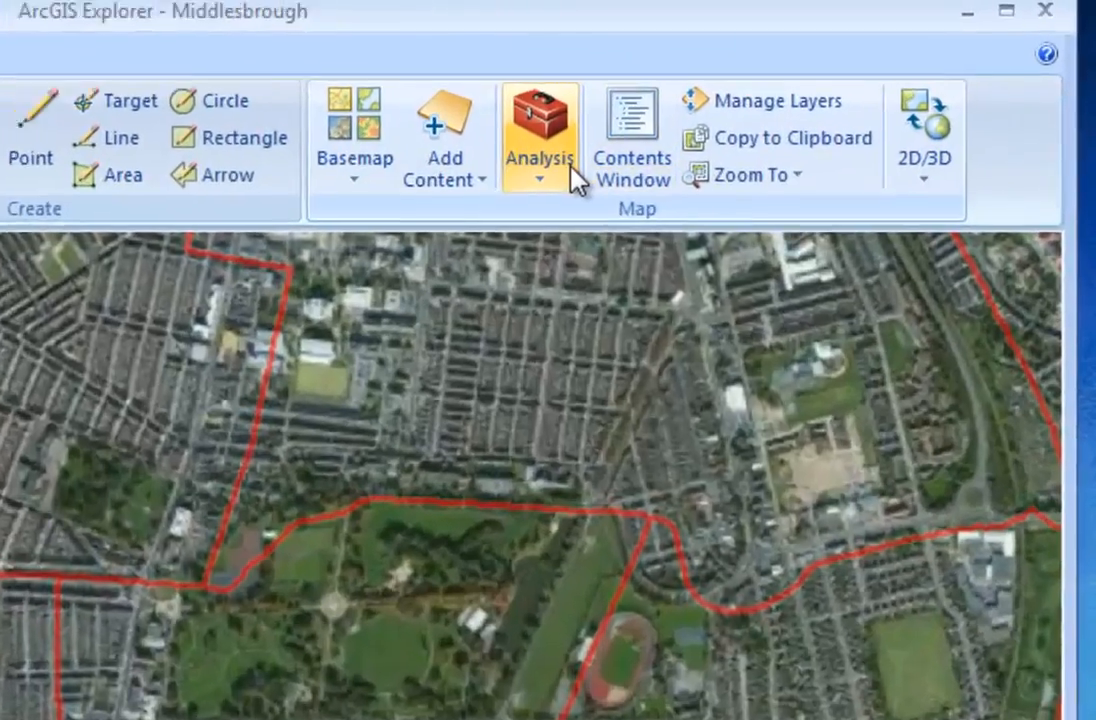
left_click(786, 100)
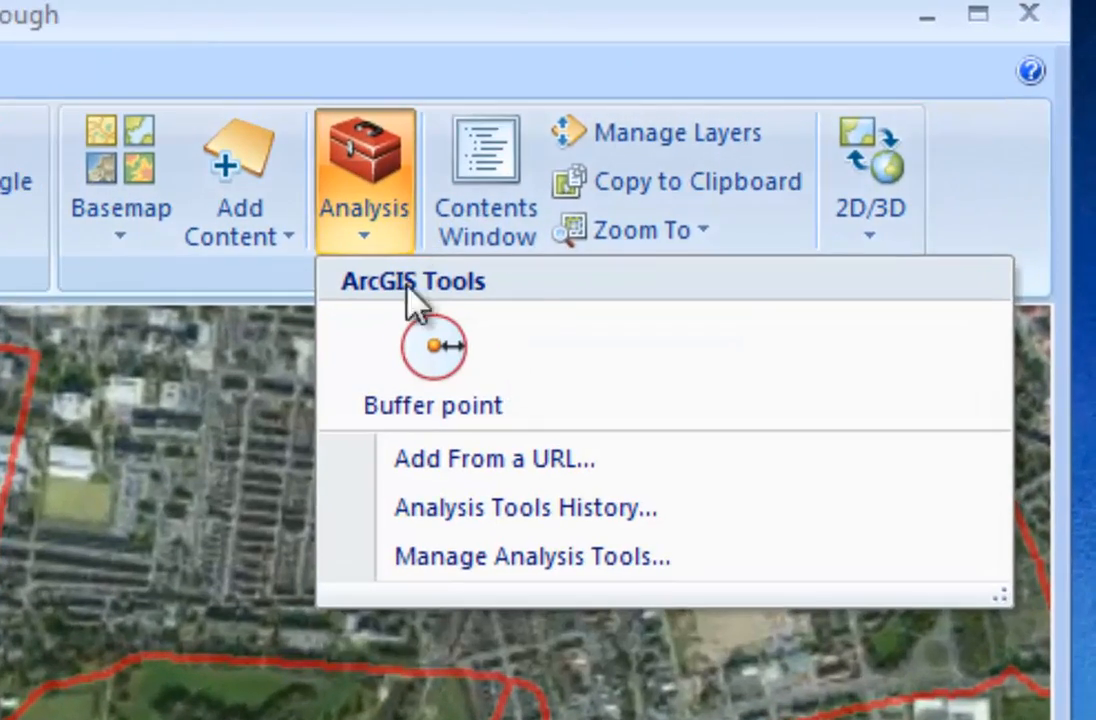
left_click(447, 350)
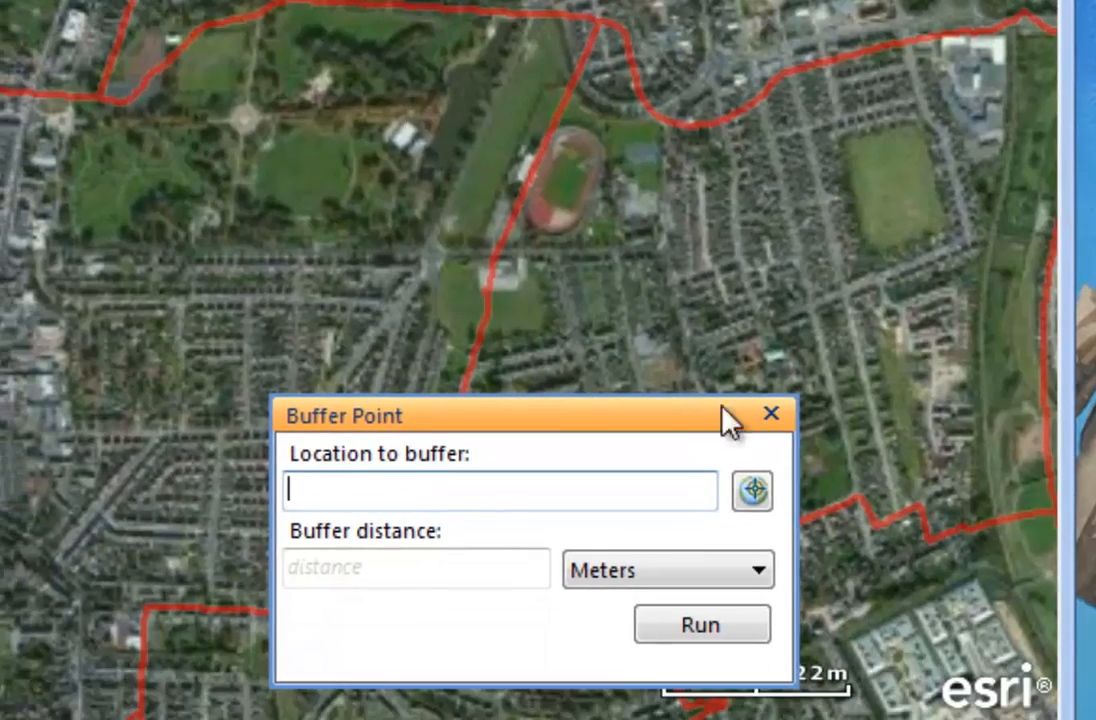
left_click(771, 414)
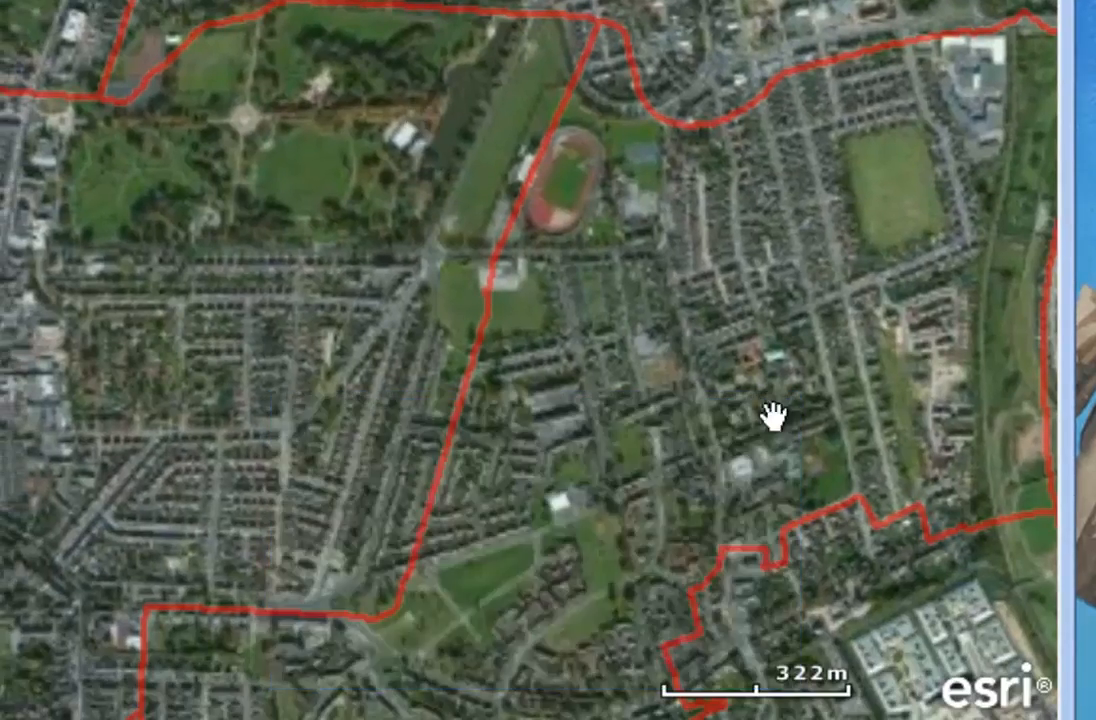
Create a 100-meter buffer around the circular plaza where the park's paths cross, using the Buffer Point tool.
scroll(399, 194, "down", 2)
scroll(399, 197, "up", 4)
left_click_drag(287, 205, 509, 408)
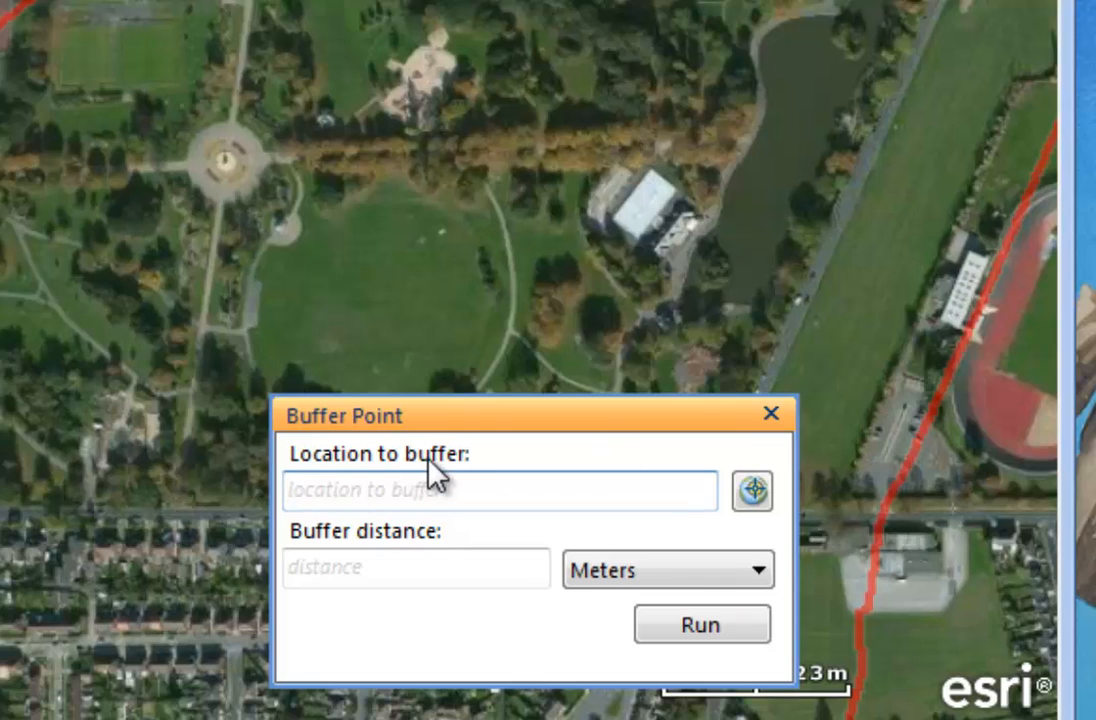
left_click(754, 492)
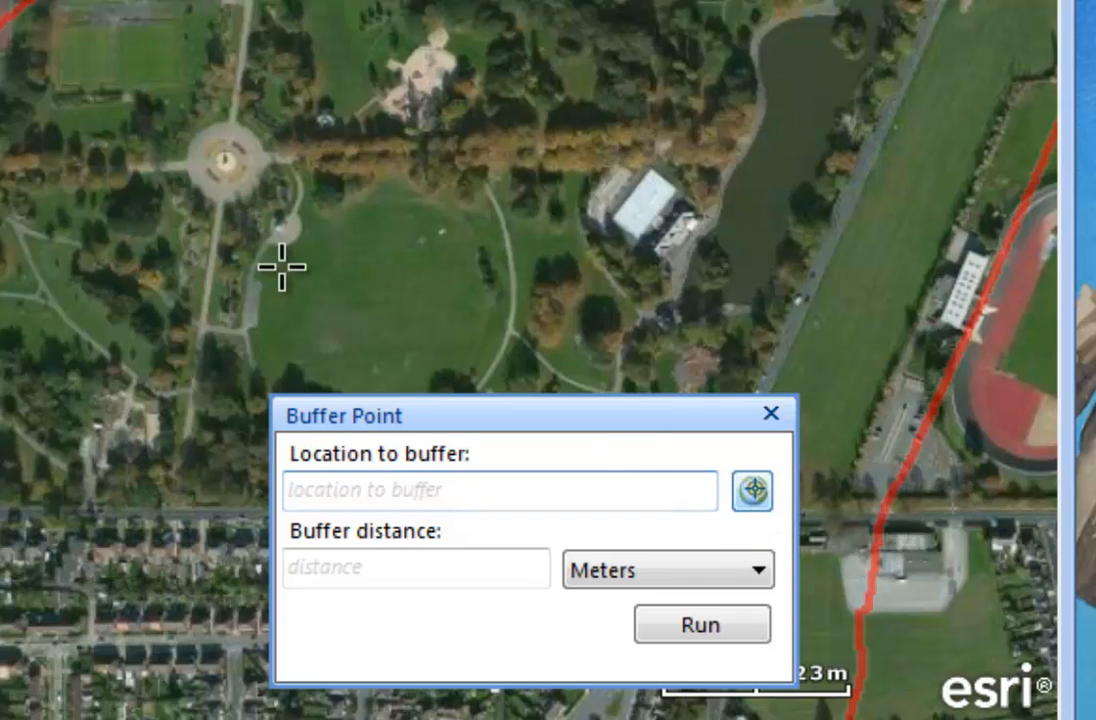
left_click(227, 160)
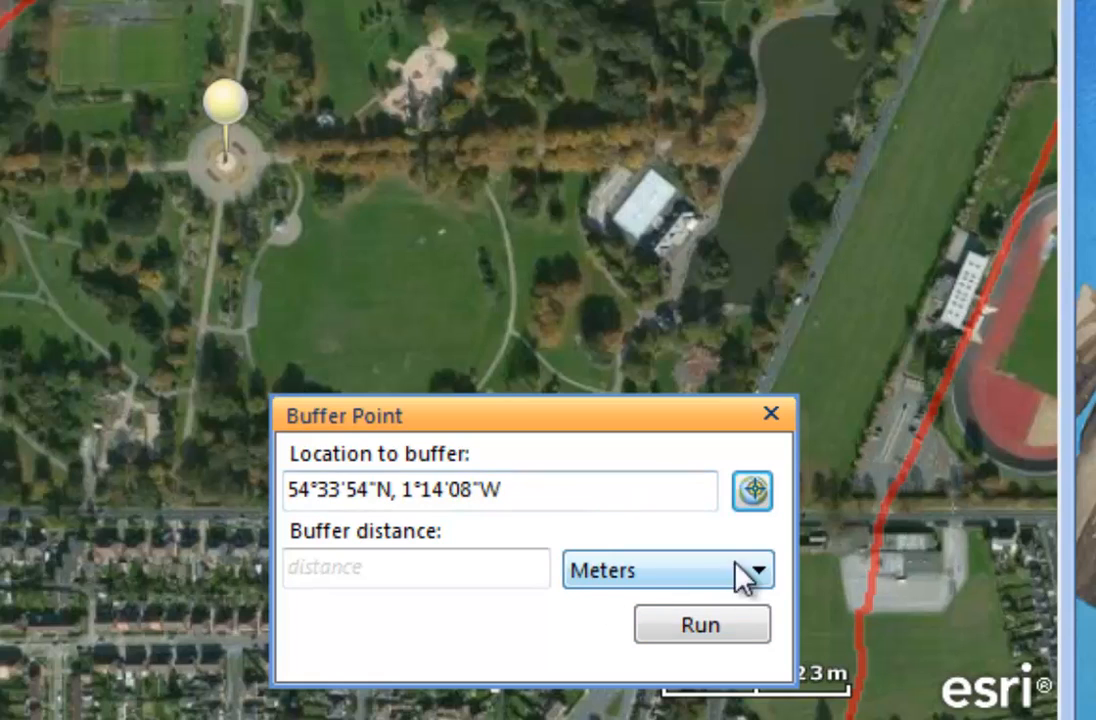
left_click(457, 585)
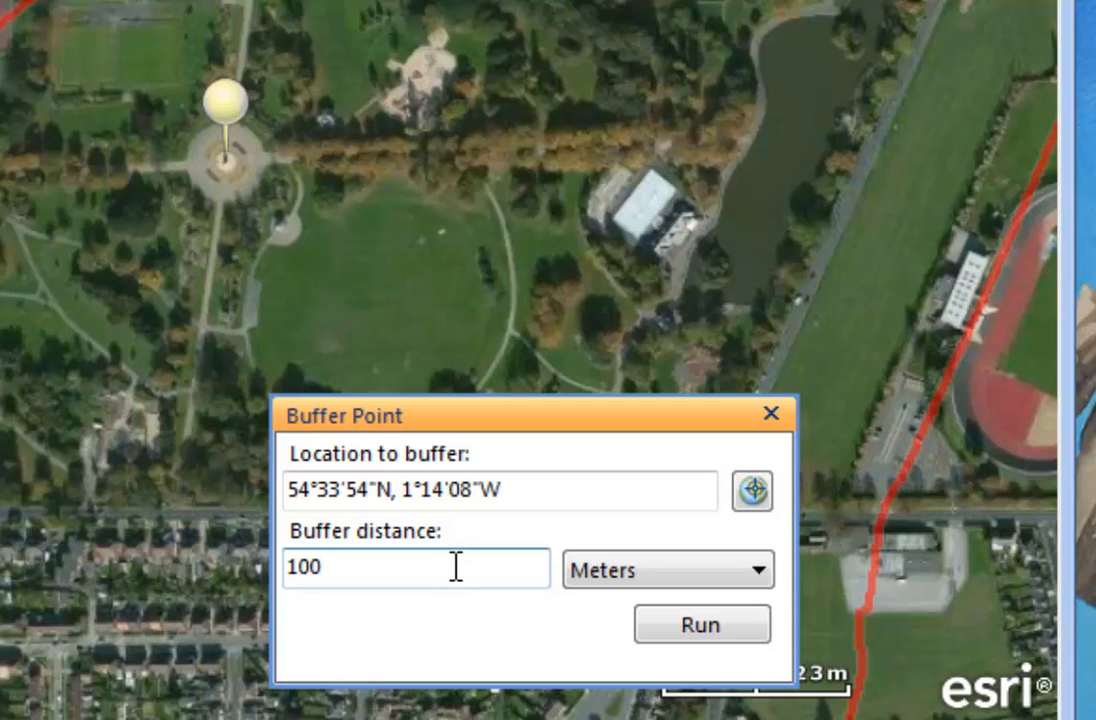
left_click(707, 628)
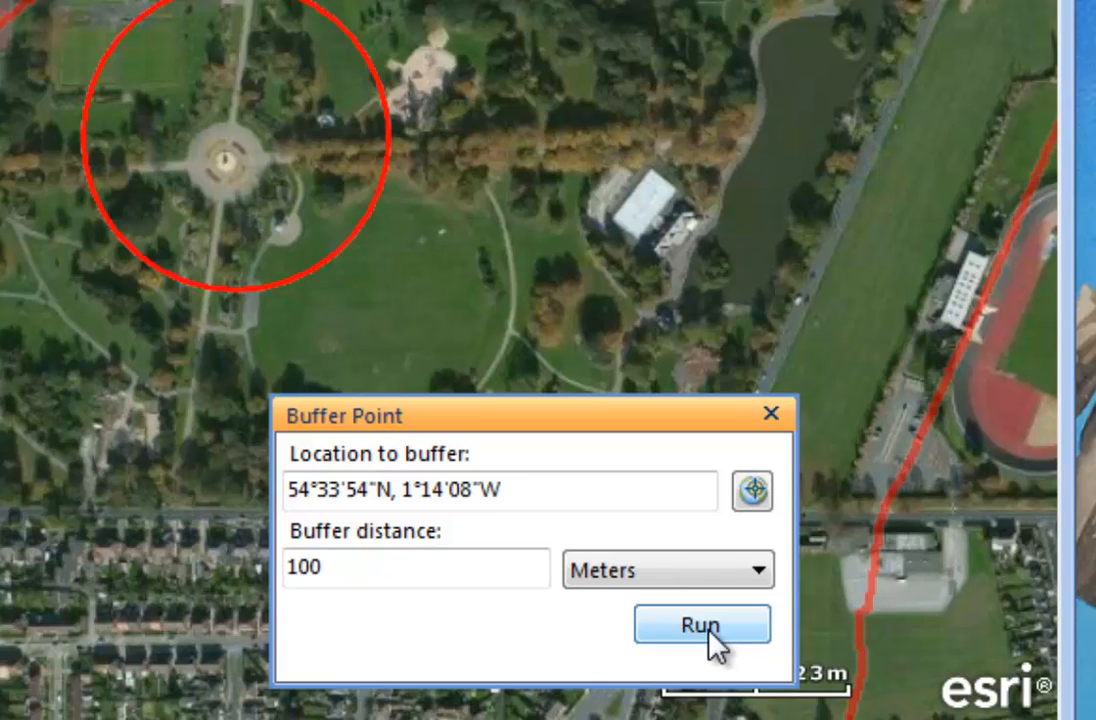
Create a second buffer of 200 meters around the same park location.
double_click(372, 566)
type("2")
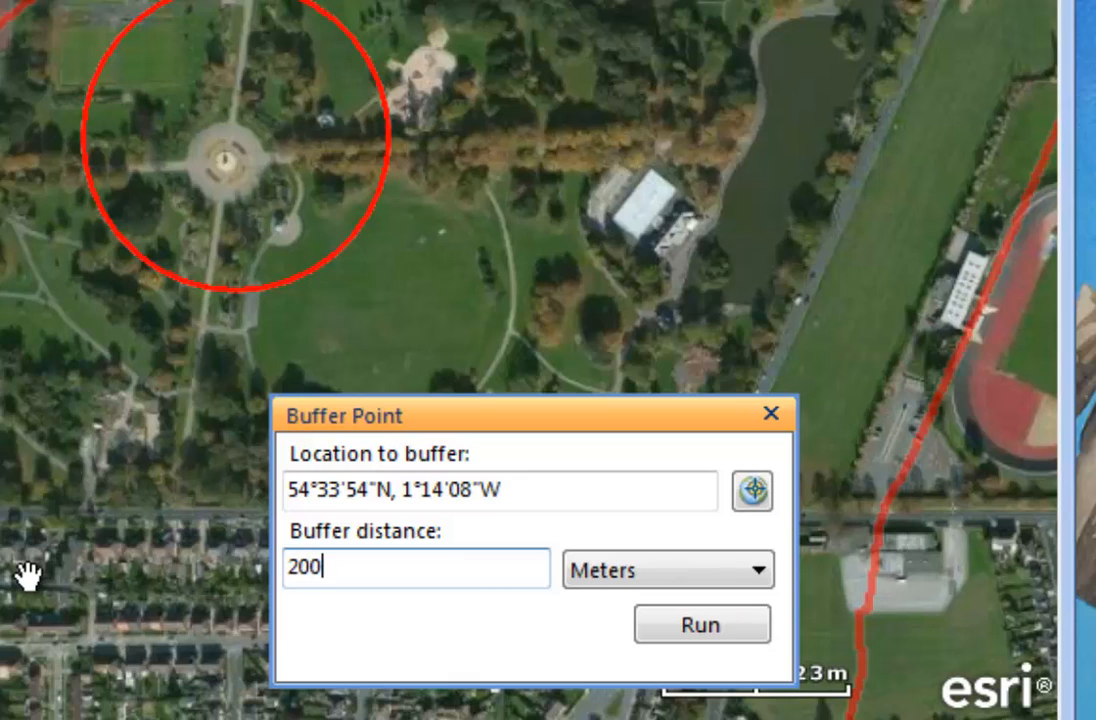
type("00")
left_click(758, 634)
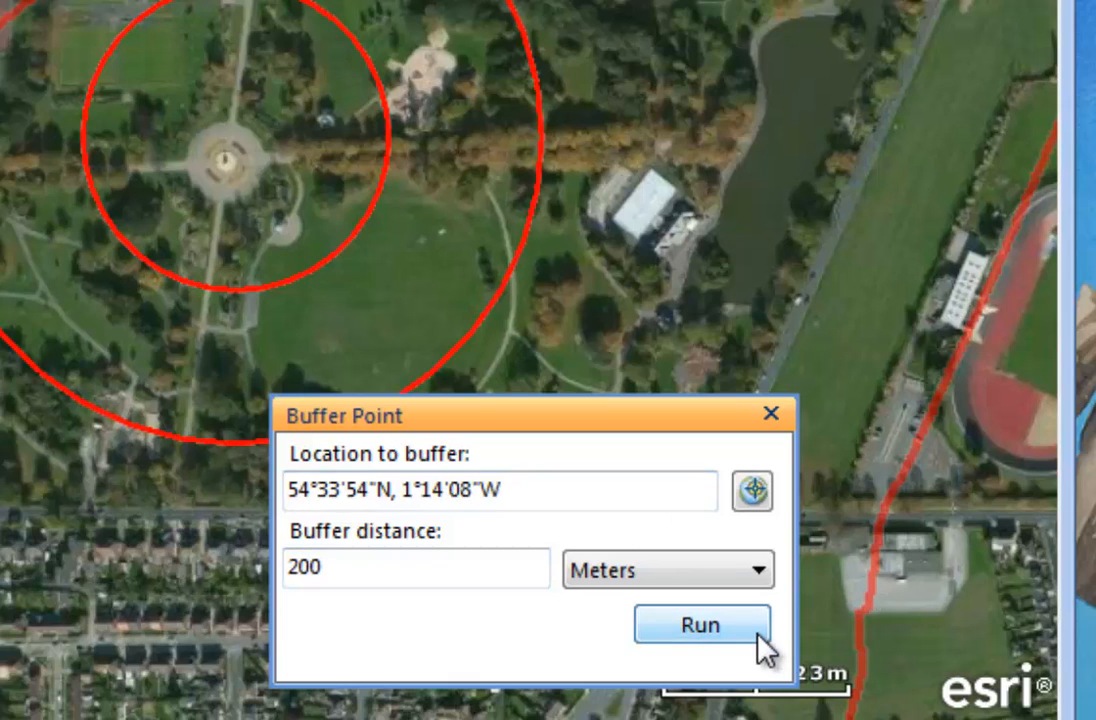
Create a third buffer of 400 meters around the same park location and close the Buffer Point tool.
double_click(360, 570)
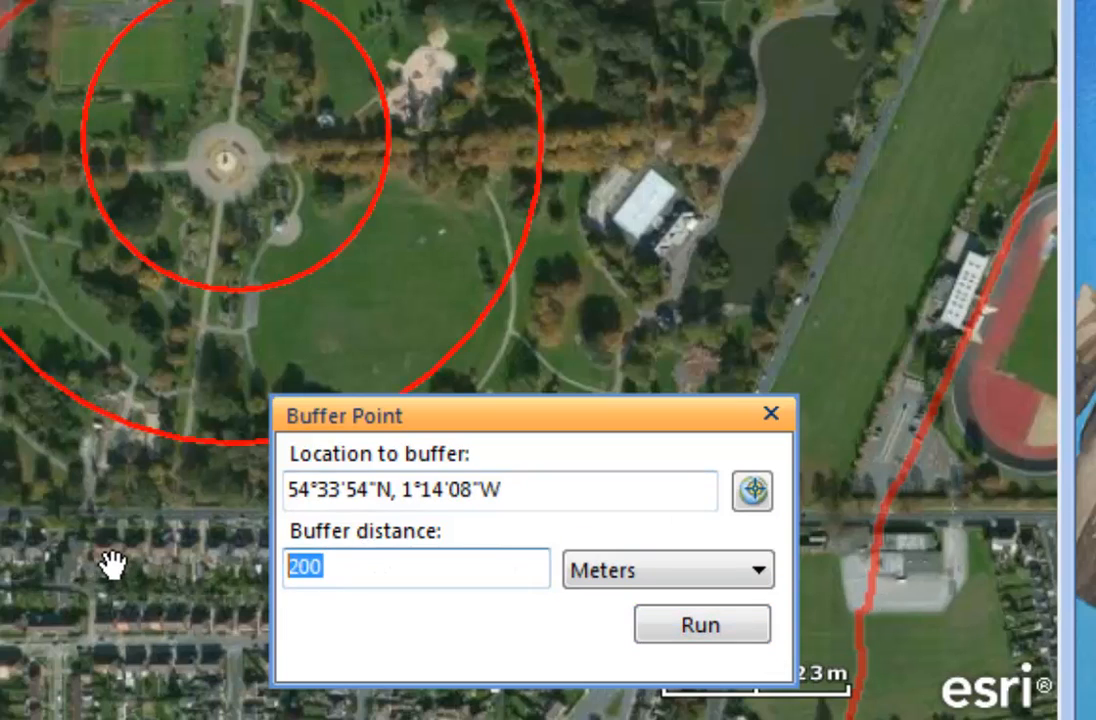
type("400")
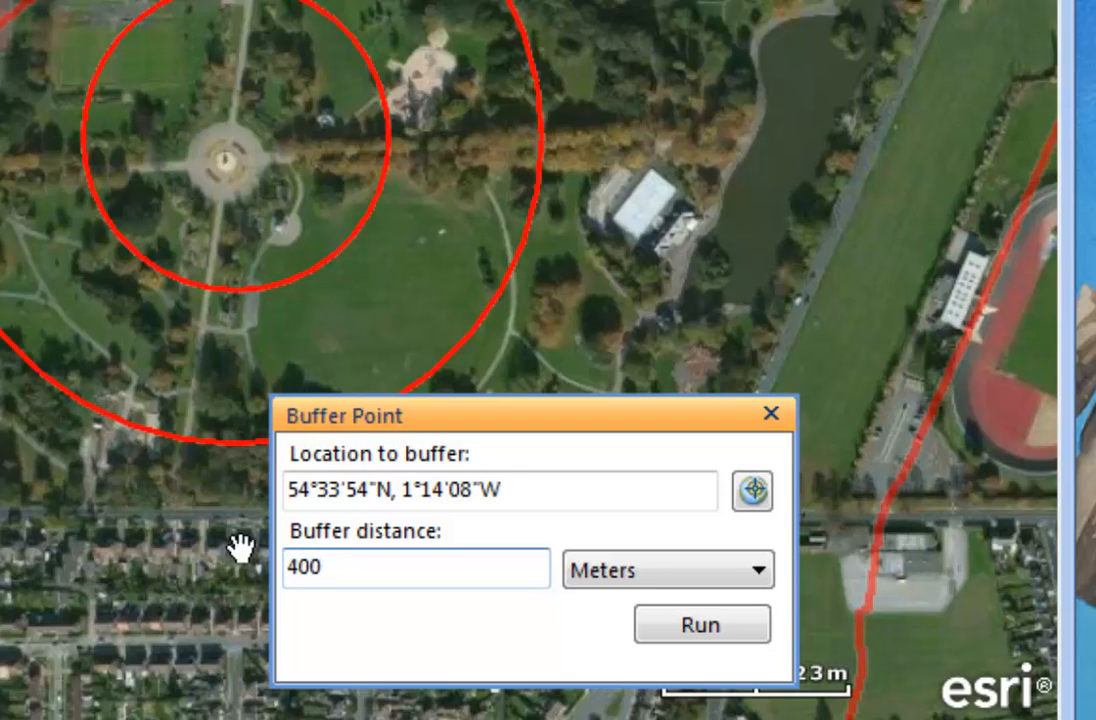
left_click(702, 636)
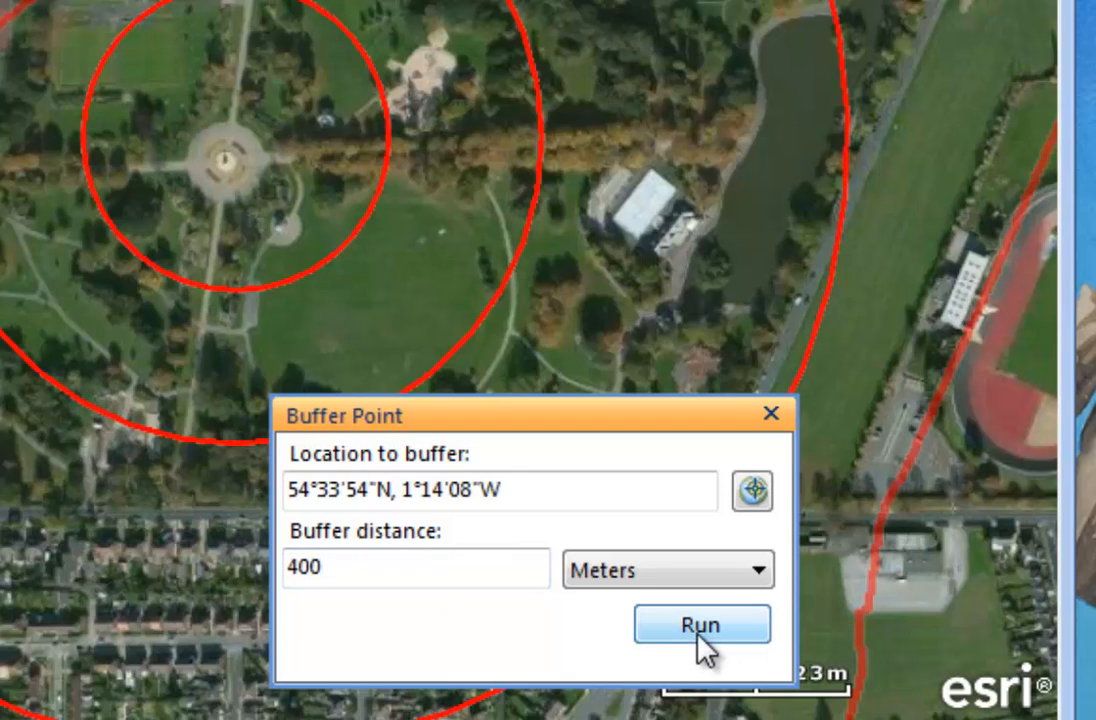
scroll(673, 208, "down", 3)
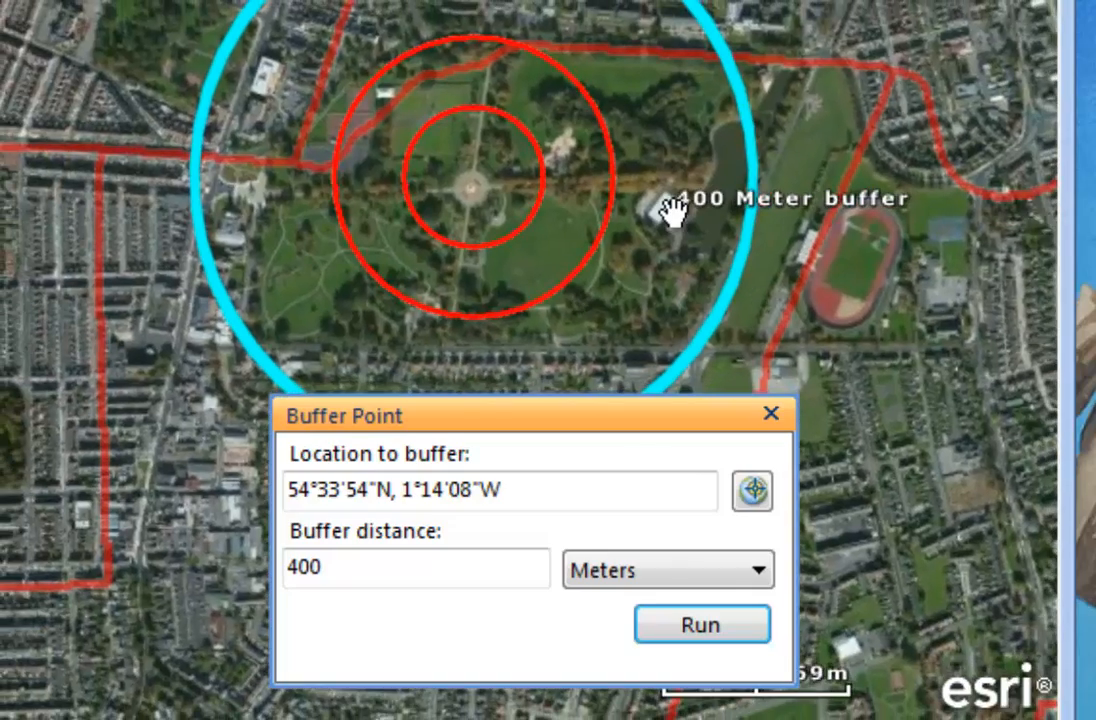
scroll(670, 208, "up", 4)
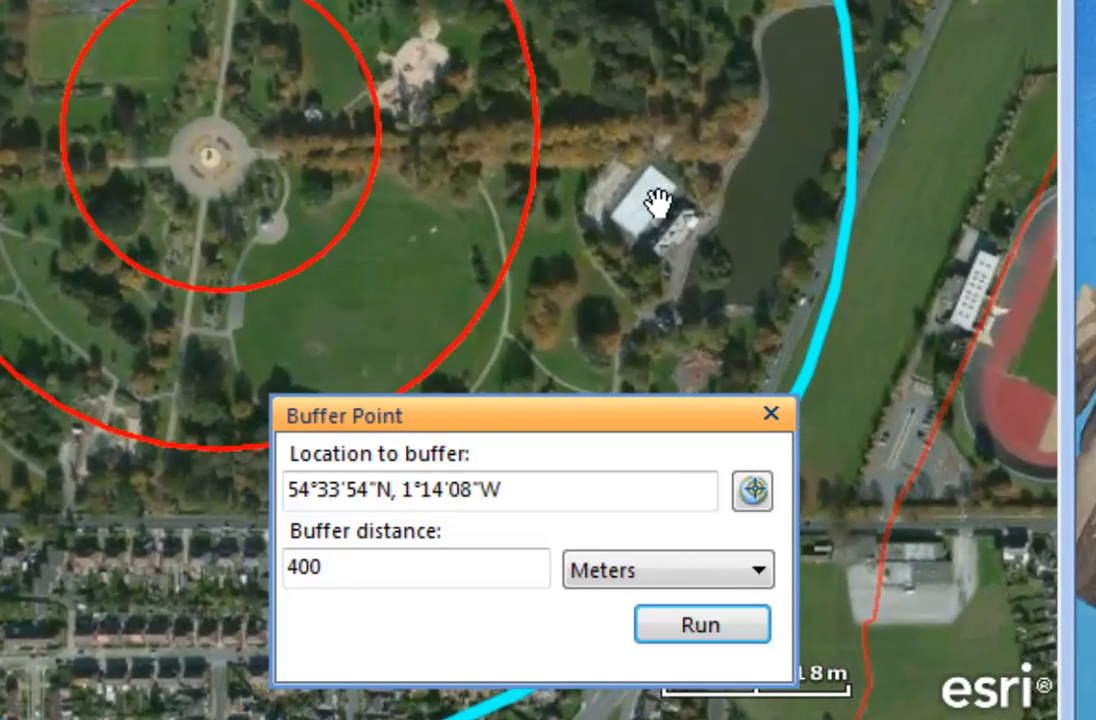
scroll(656, 203, "down", 3)
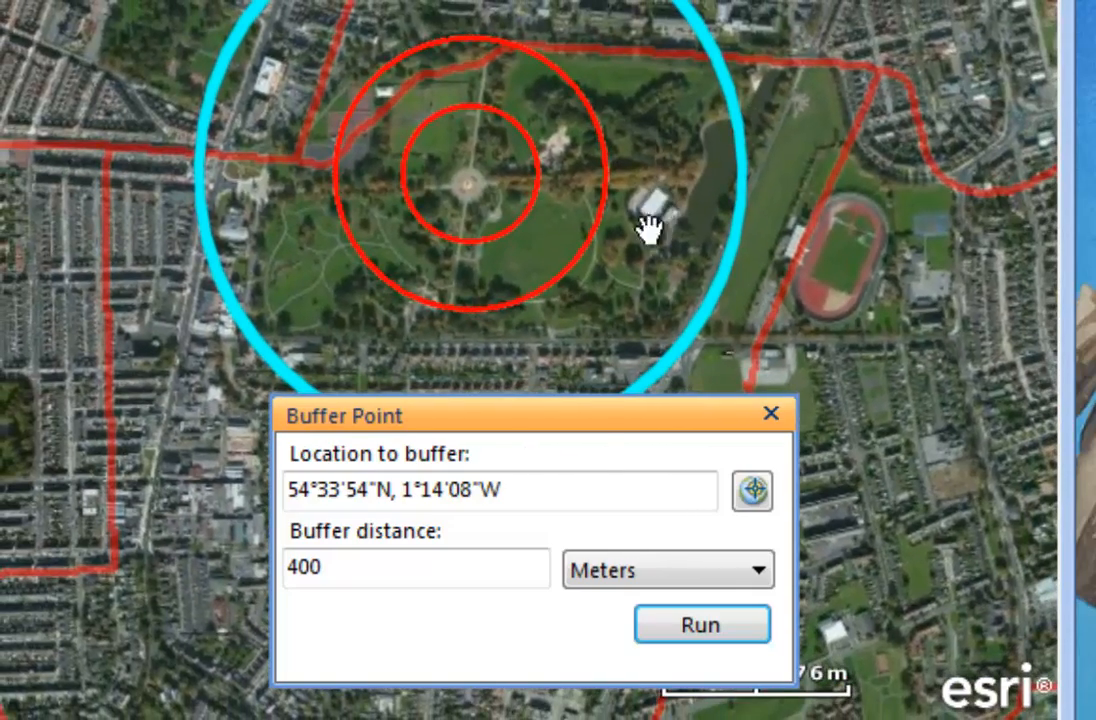
left_click_drag(592, 425, 128, 435)
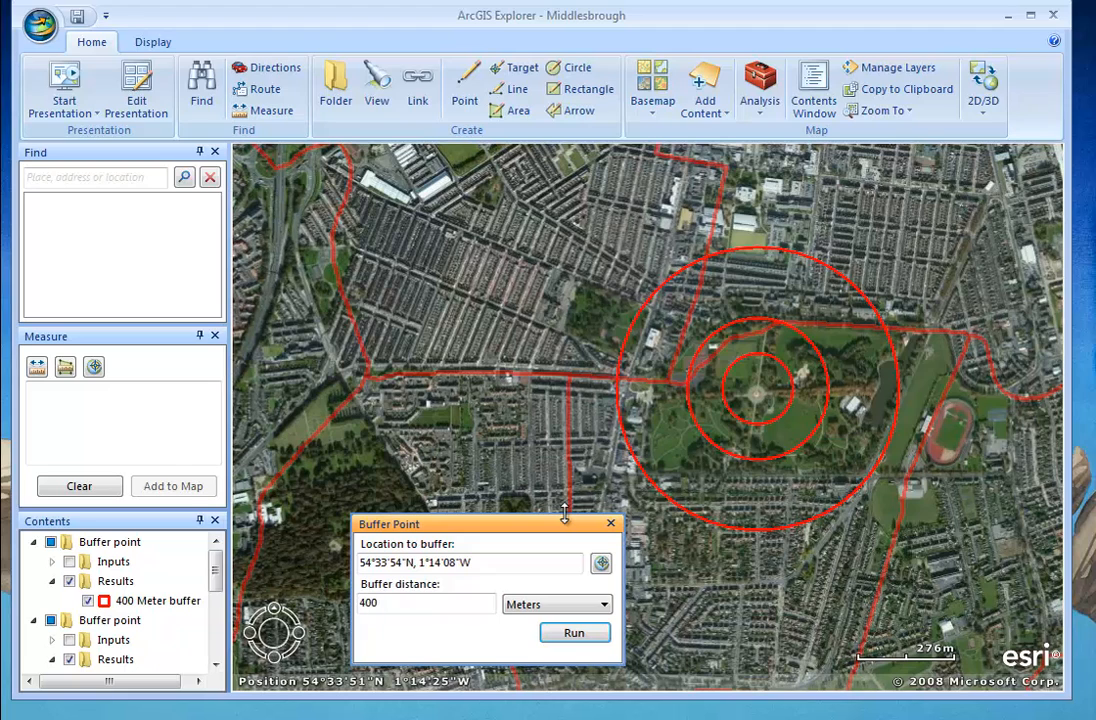
left_click(611, 524)
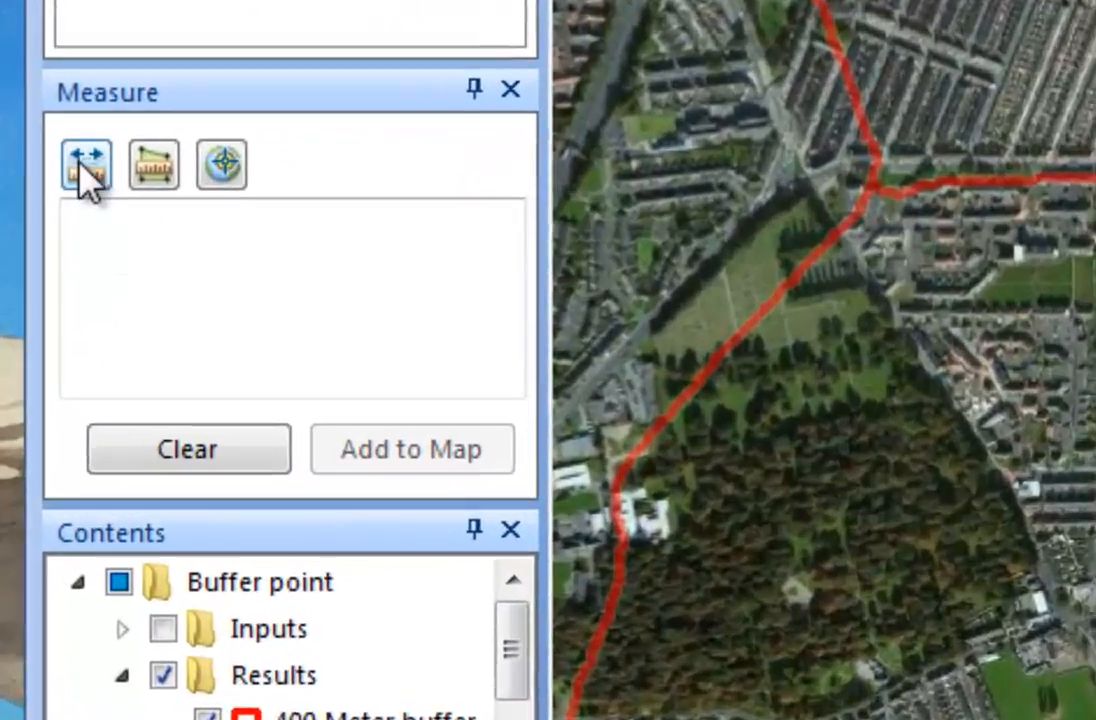
Measure the distance from the circular plaza southwest to the outermost buffer ring.
left_click(37, 368)
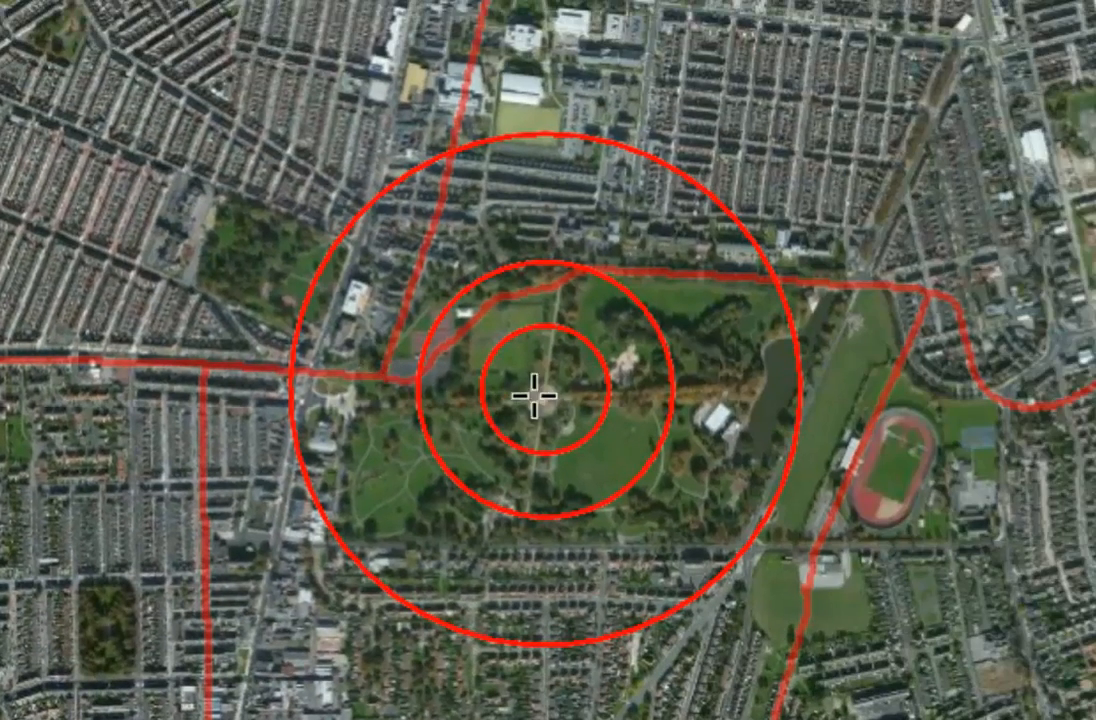
left_click(540, 395)
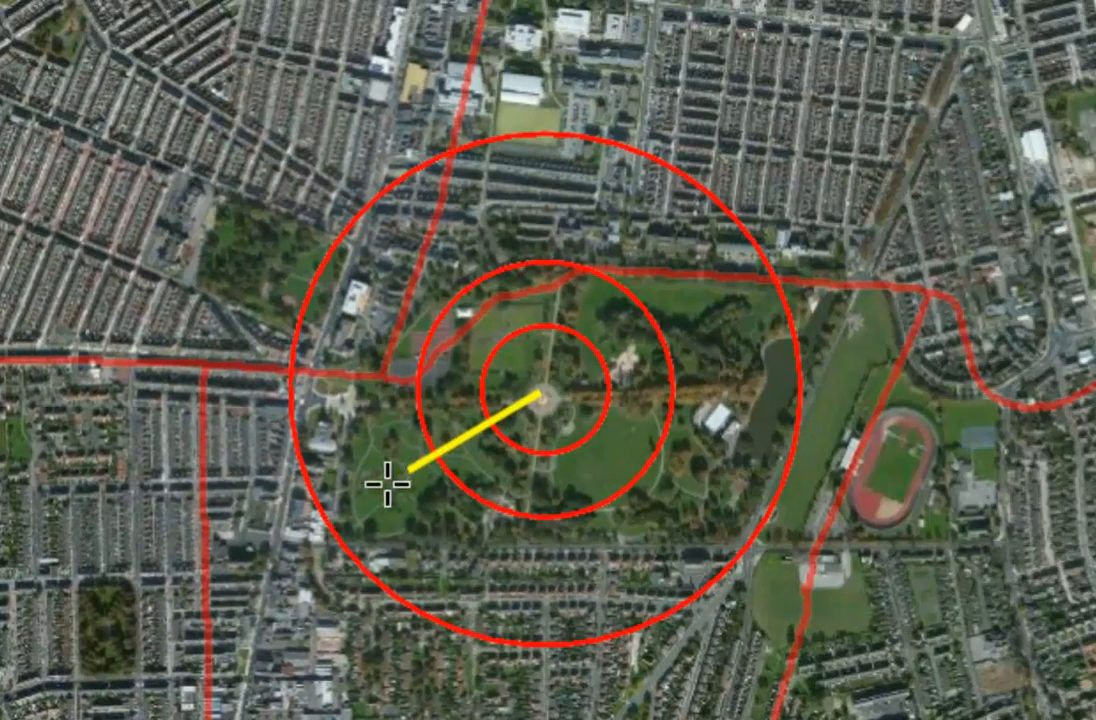
left_click(364, 563)
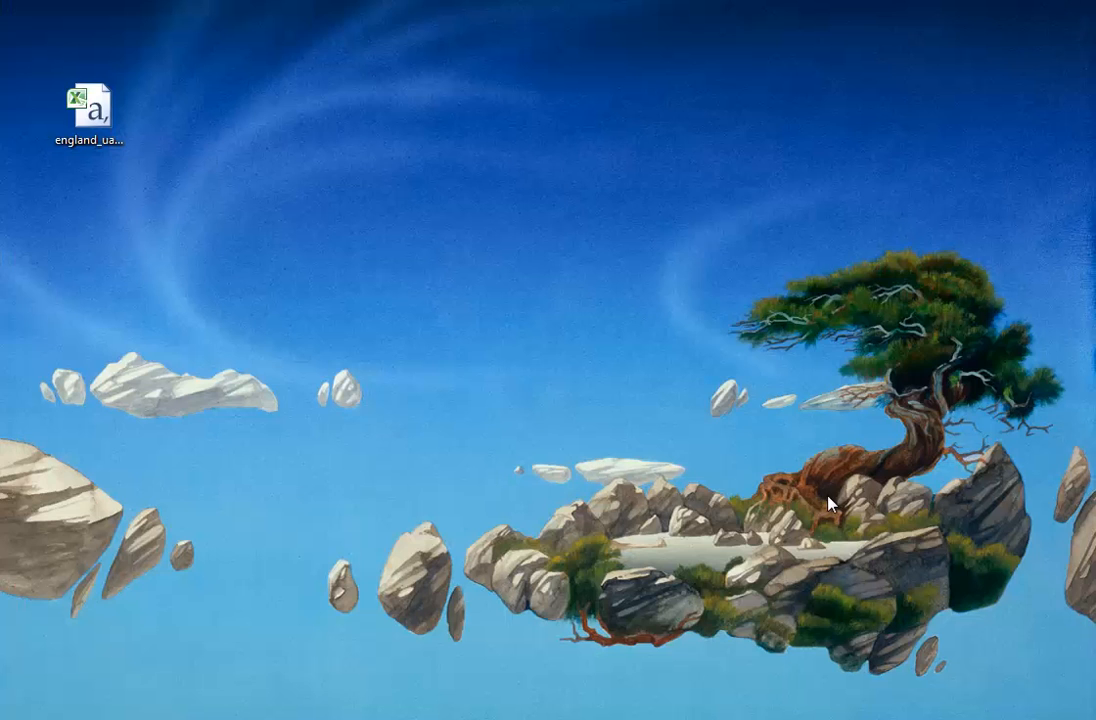
Open the england_ua_med_soa_2001 file from the desktop in Excel and look through its rows.
double_click(90, 108)
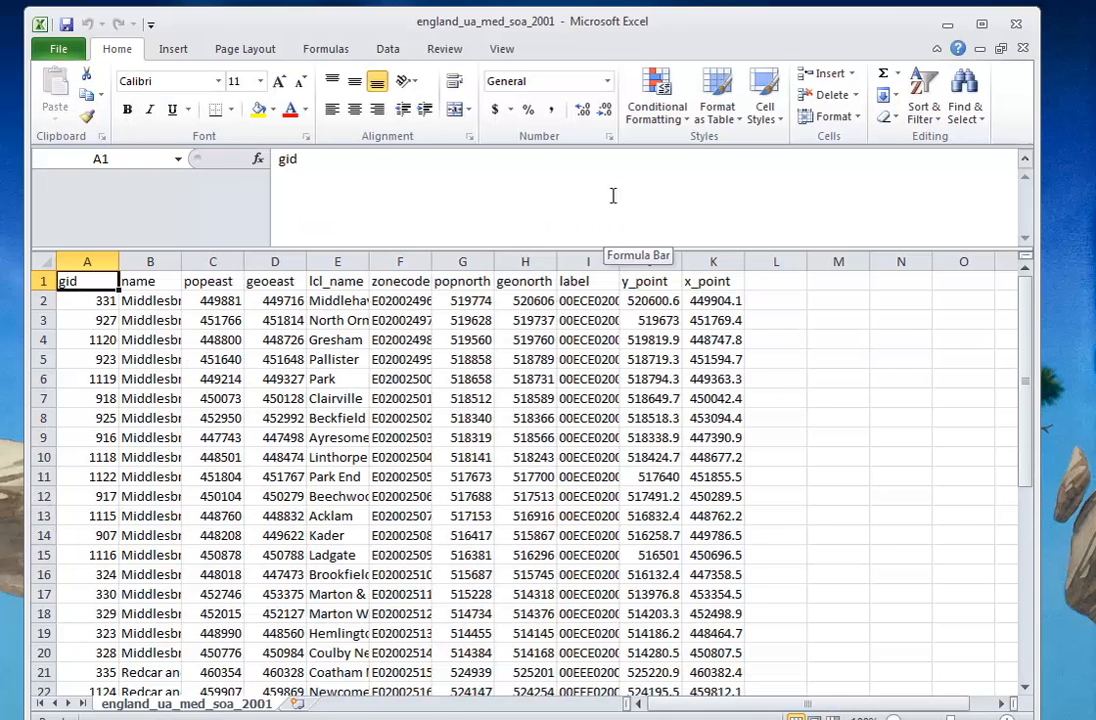
scroll(413, 425, "down", 1)
scroll(413, 424, "down", 3)
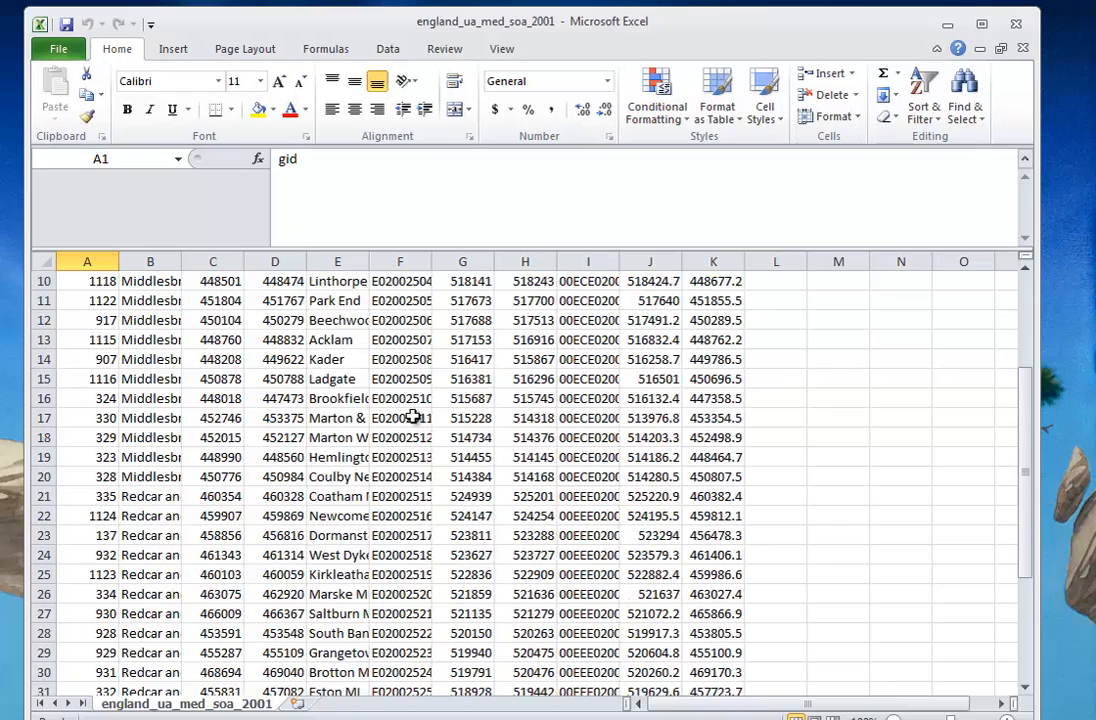
Delete rows 21 to 40, which hold the Redcar areas, from the table.
left_click_drag(44, 457, 61, 640)
right_click(47, 613)
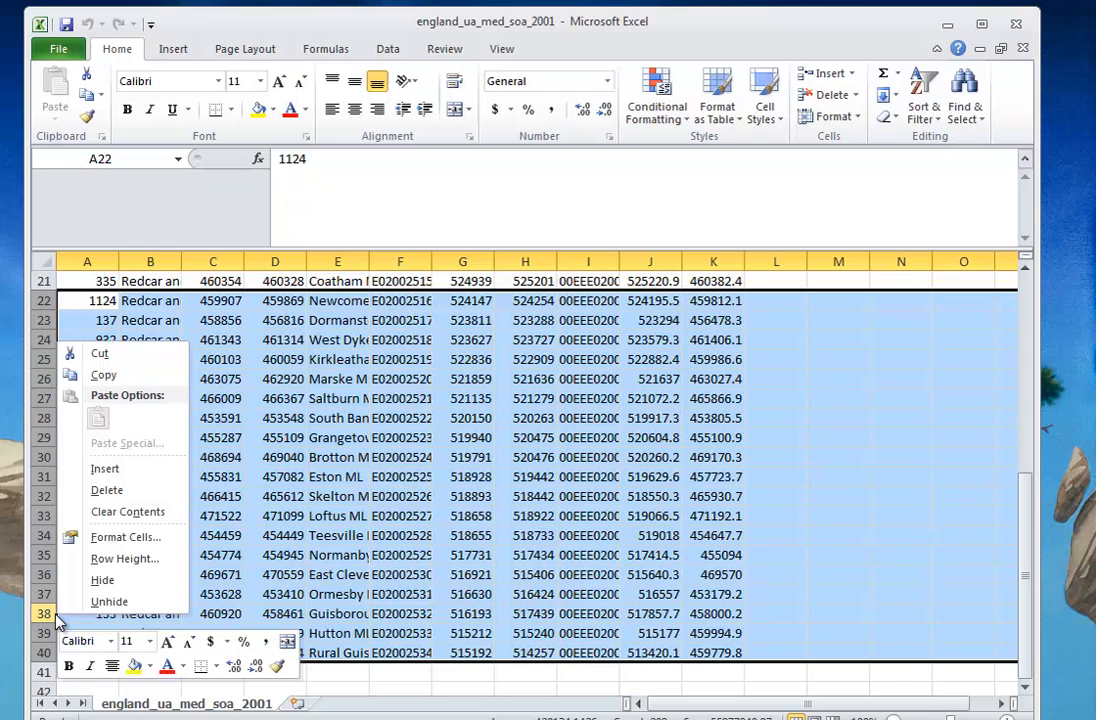
left_click(128, 490)
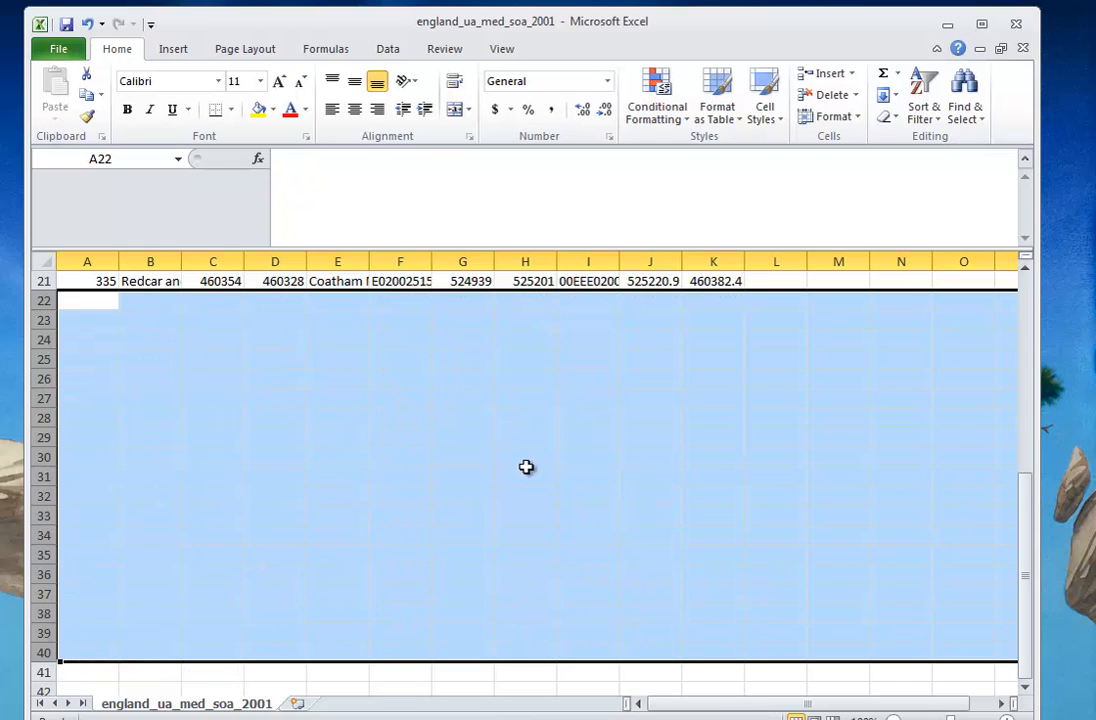
scroll(526, 465, "up", 3)
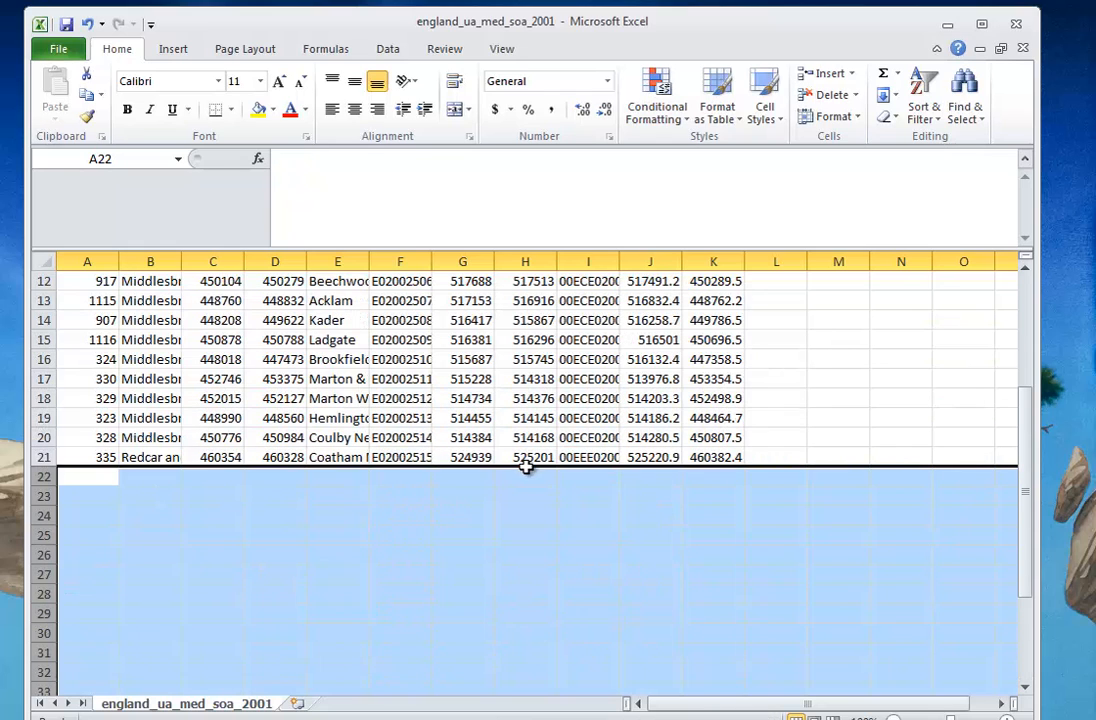
left_click(40, 457)
right_click(42, 460)
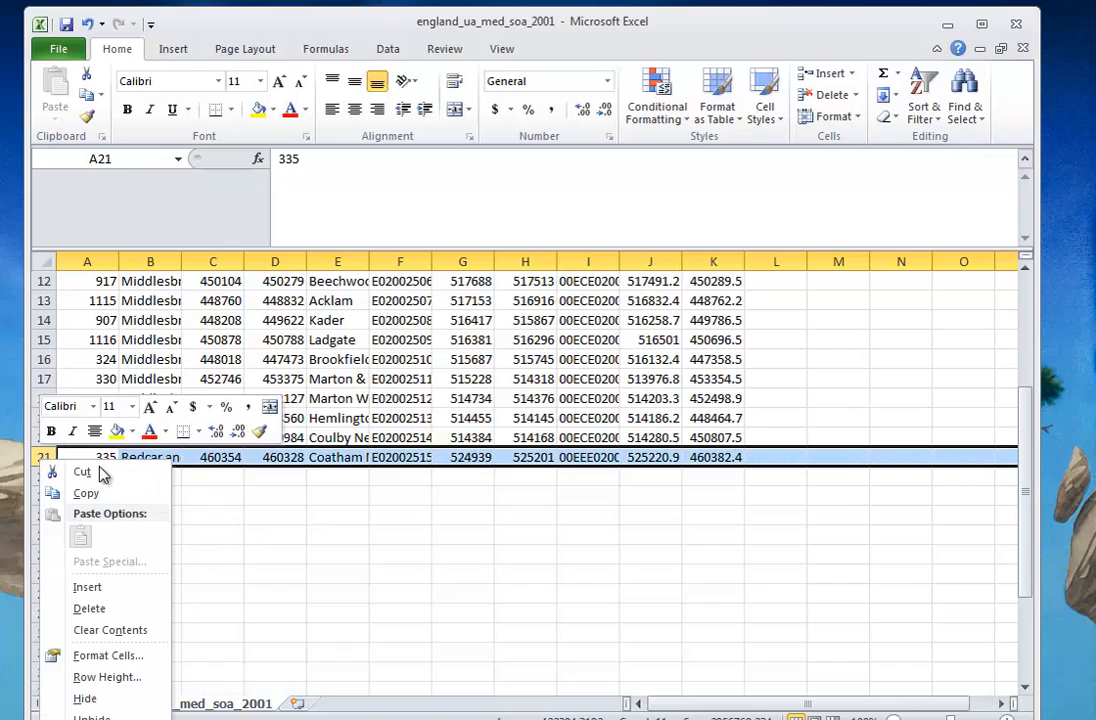
left_click(112, 610)
scroll(399, 570, "up", 4)
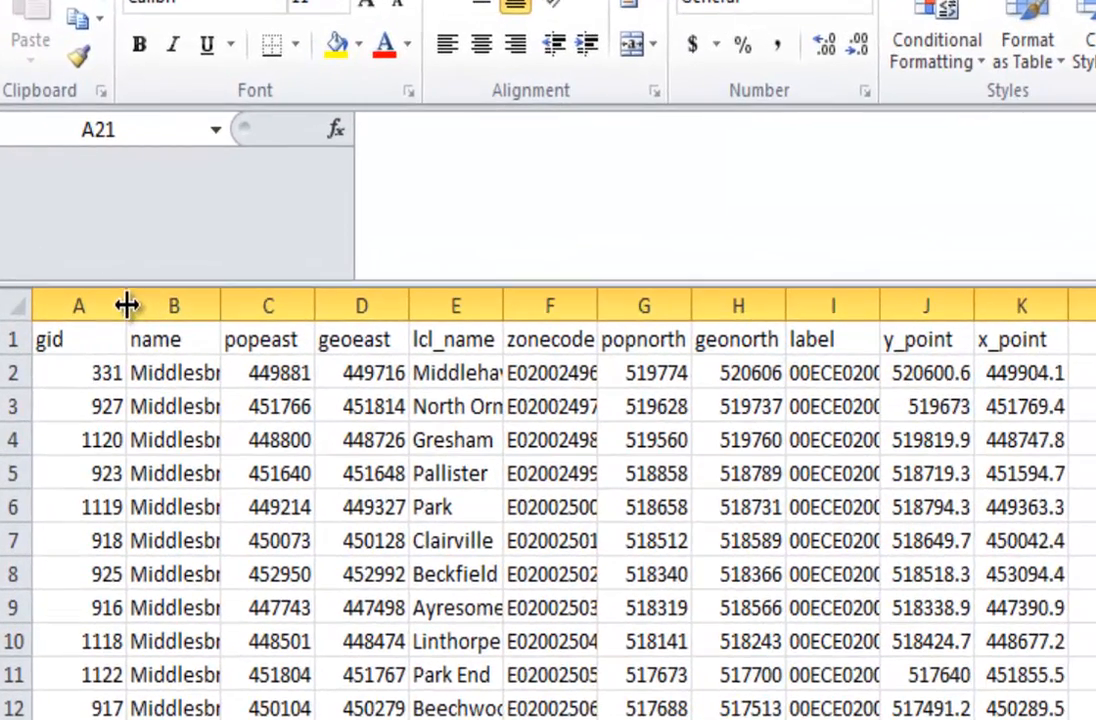
Widen the gid and name columns to fit the area names, and check the popeast, popnorth, geoeast and geonorth headings.
left_click_drag(121, 277, 162, 277)
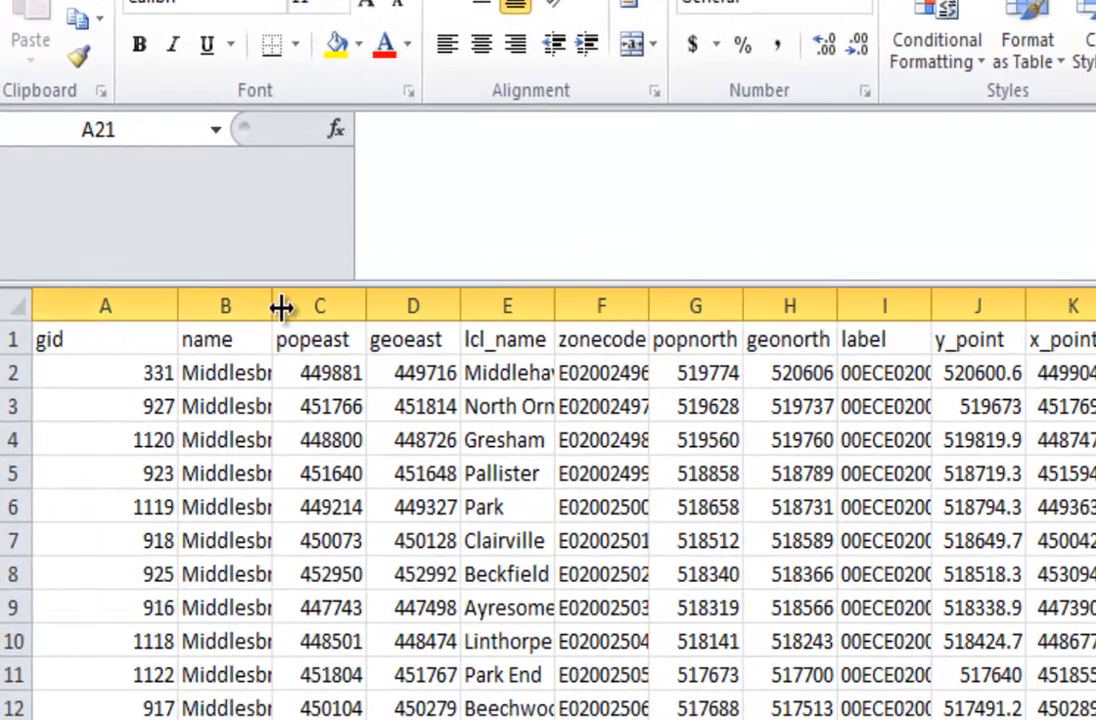
left_click_drag(278, 305, 376, 304)
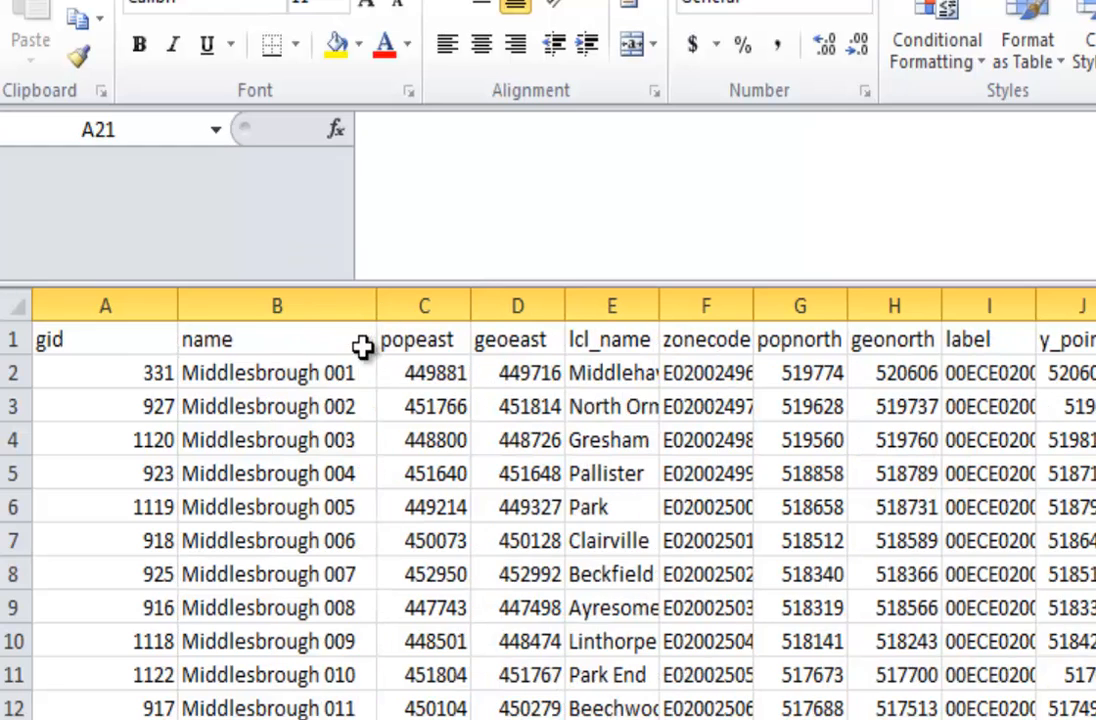
left_click(432, 337)
left_click(816, 341)
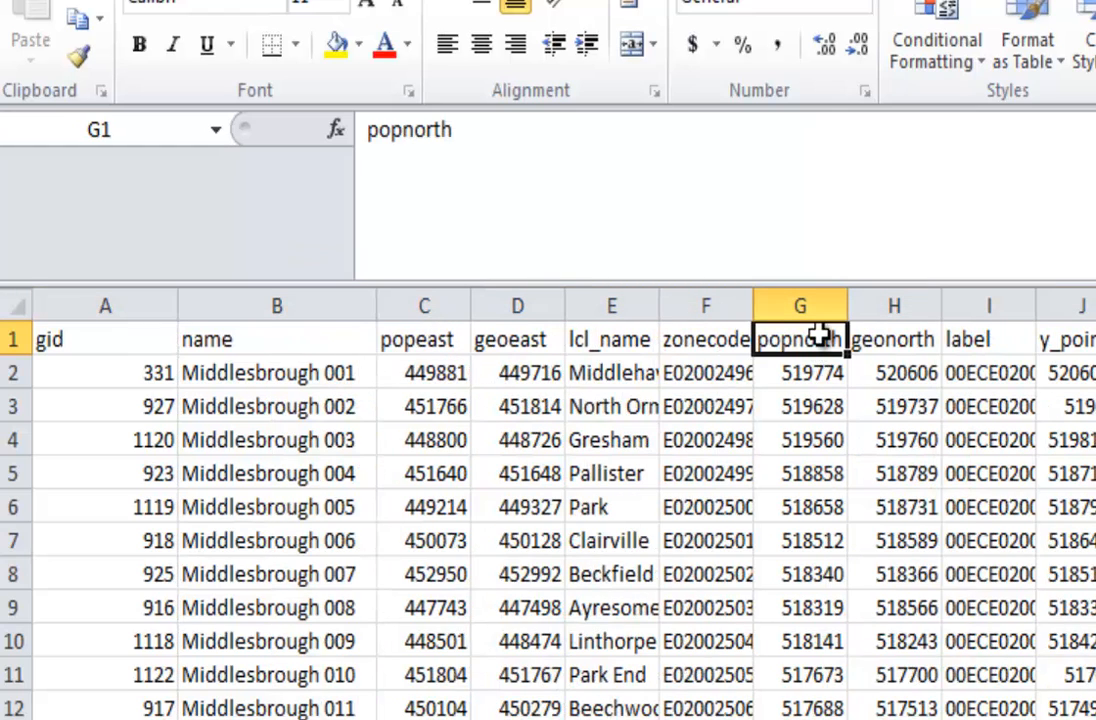
left_click(545, 341)
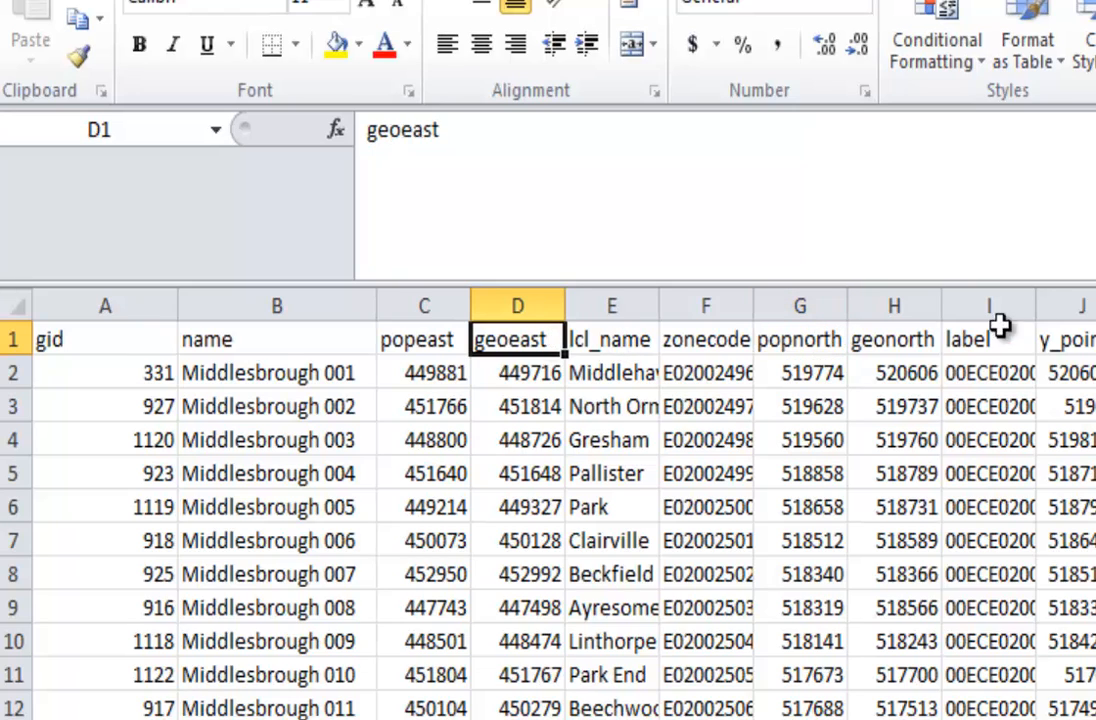
left_click(876, 341)
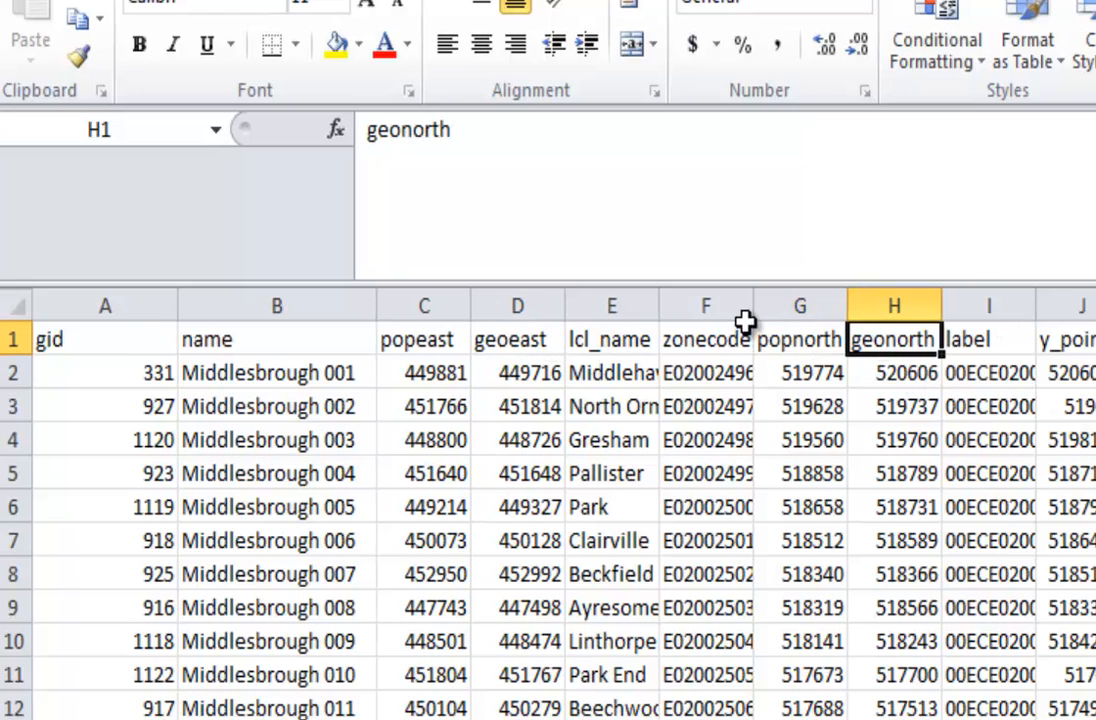
Widen the lcl_name column until the longest local area names fit.
left_click_drag(668, 313, 714, 310)
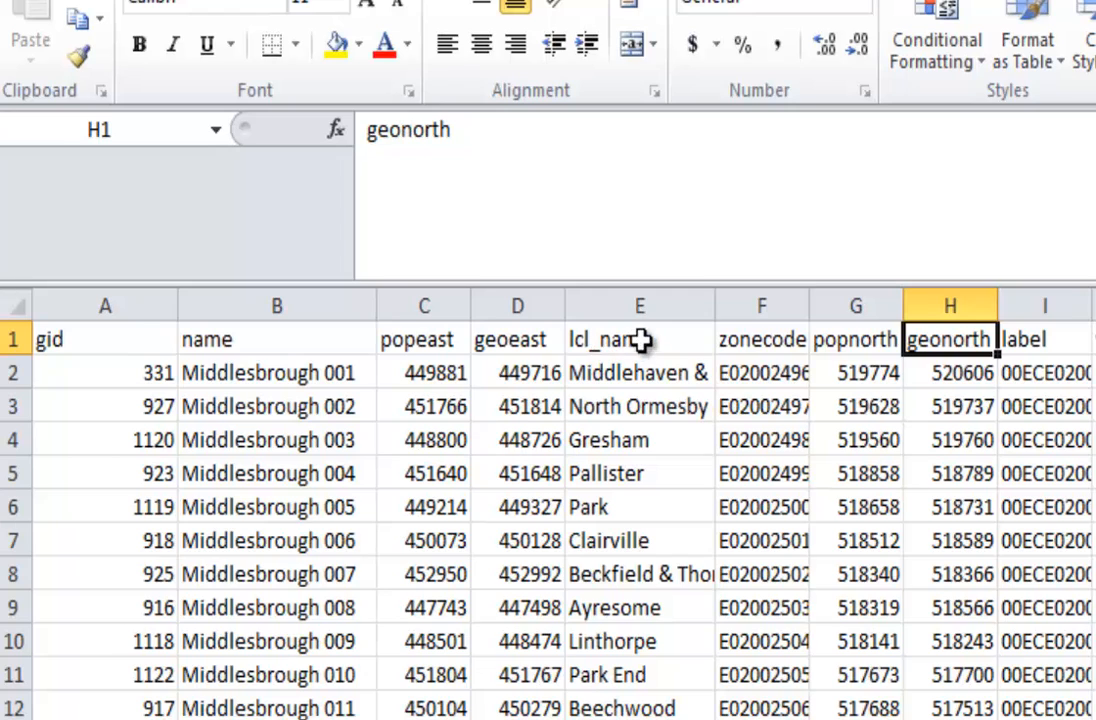
left_click(642, 345)
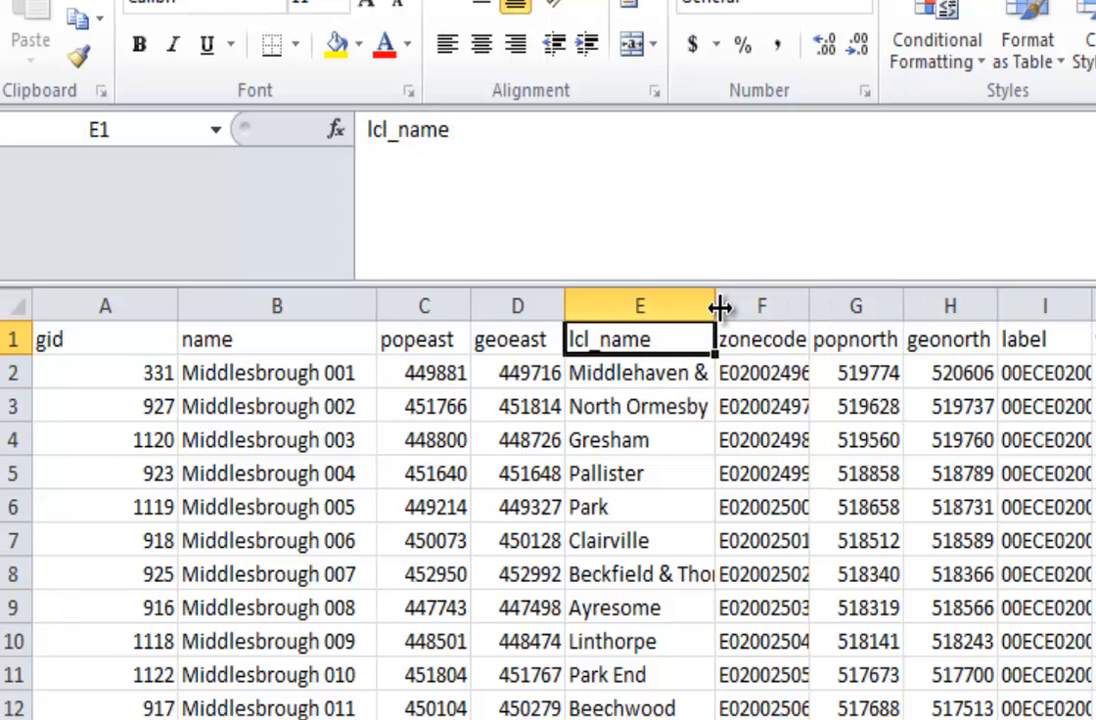
left_click_drag(716, 306, 826, 308)
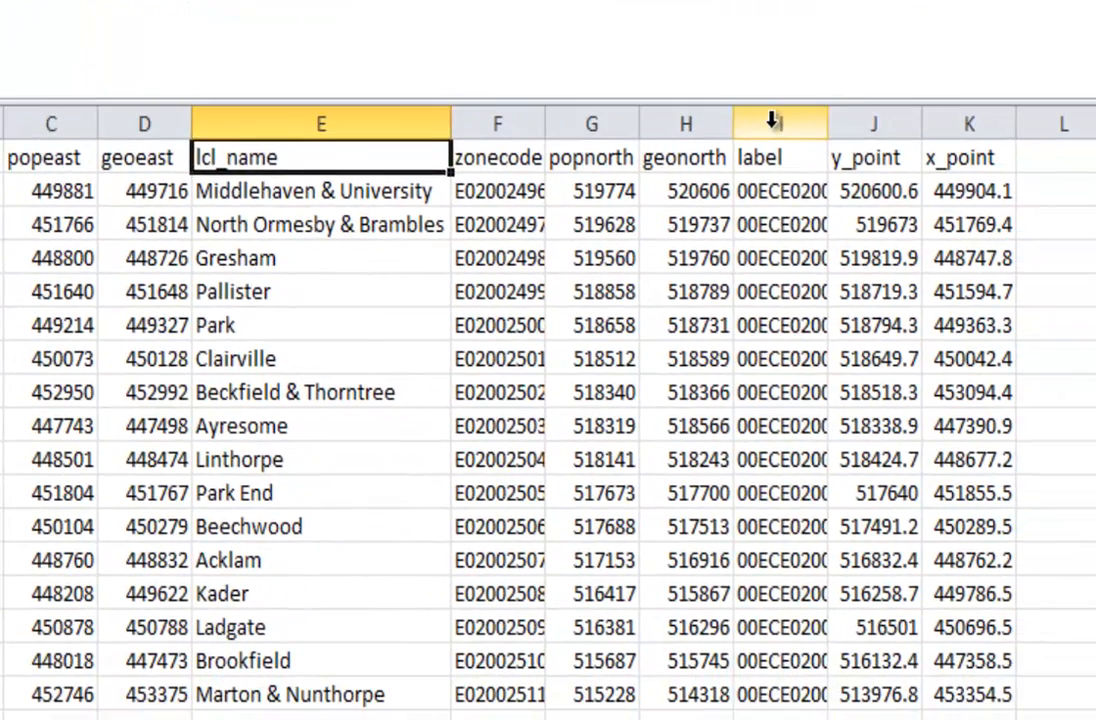
Delete the label, y_point and x_point columns as well as the gid column.
left_click(1058, 263)
left_click(871, 122)
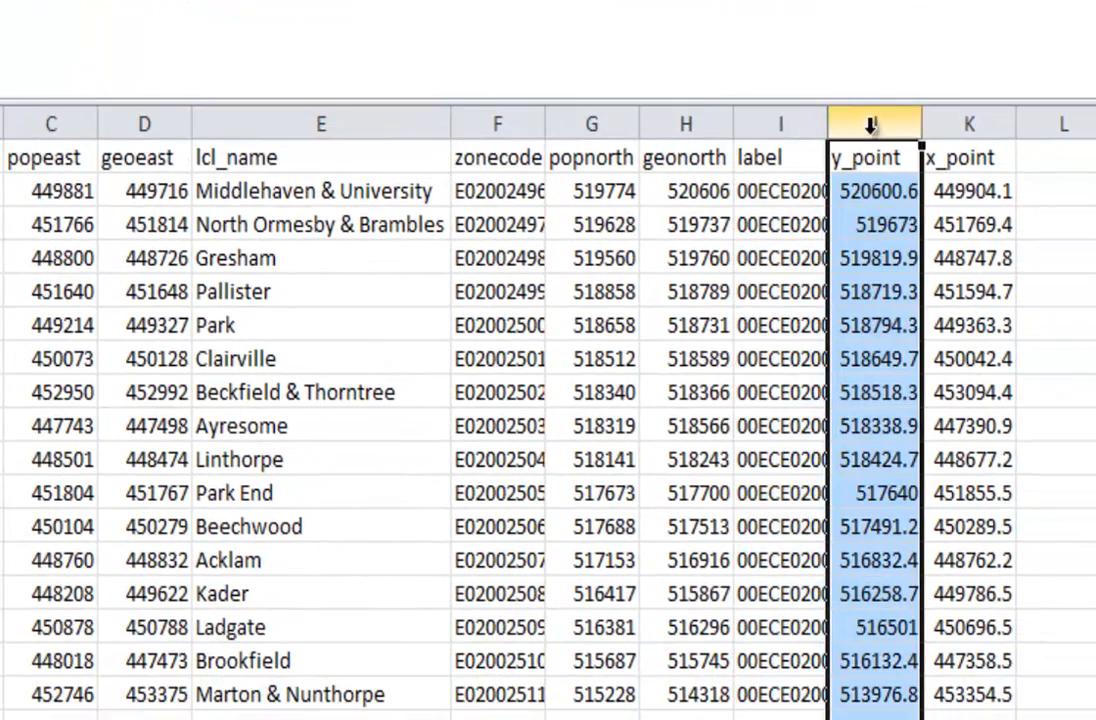
left_click(968, 121)
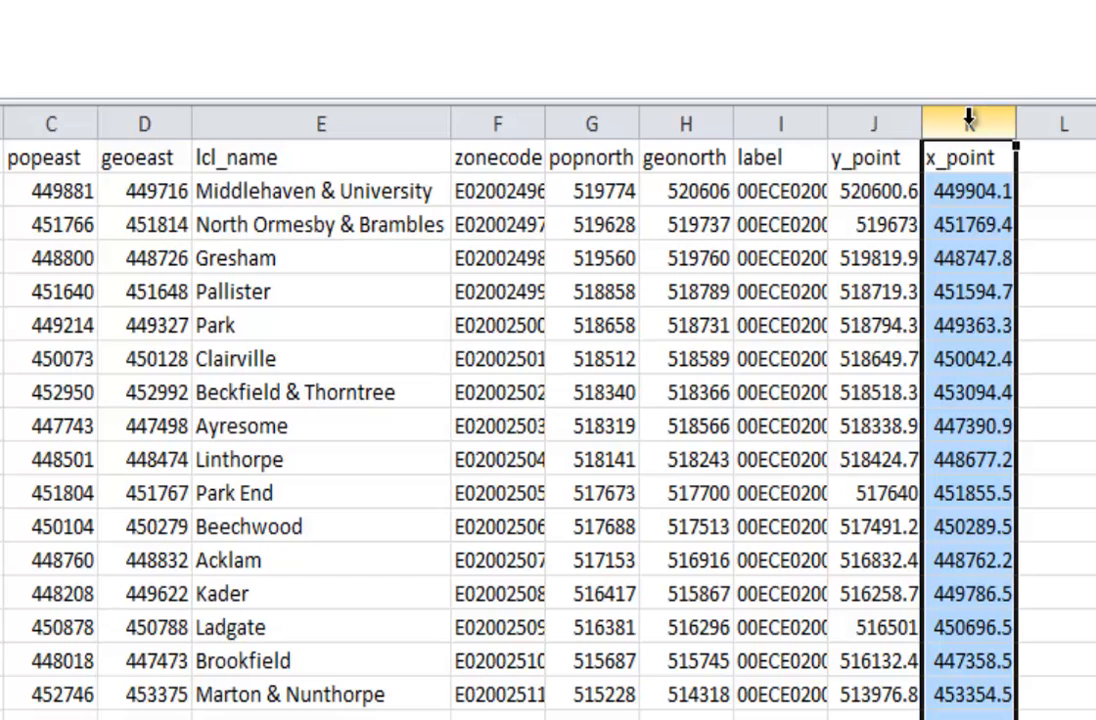
left_click_drag(783, 122, 981, 92)
right_click(976, 118)
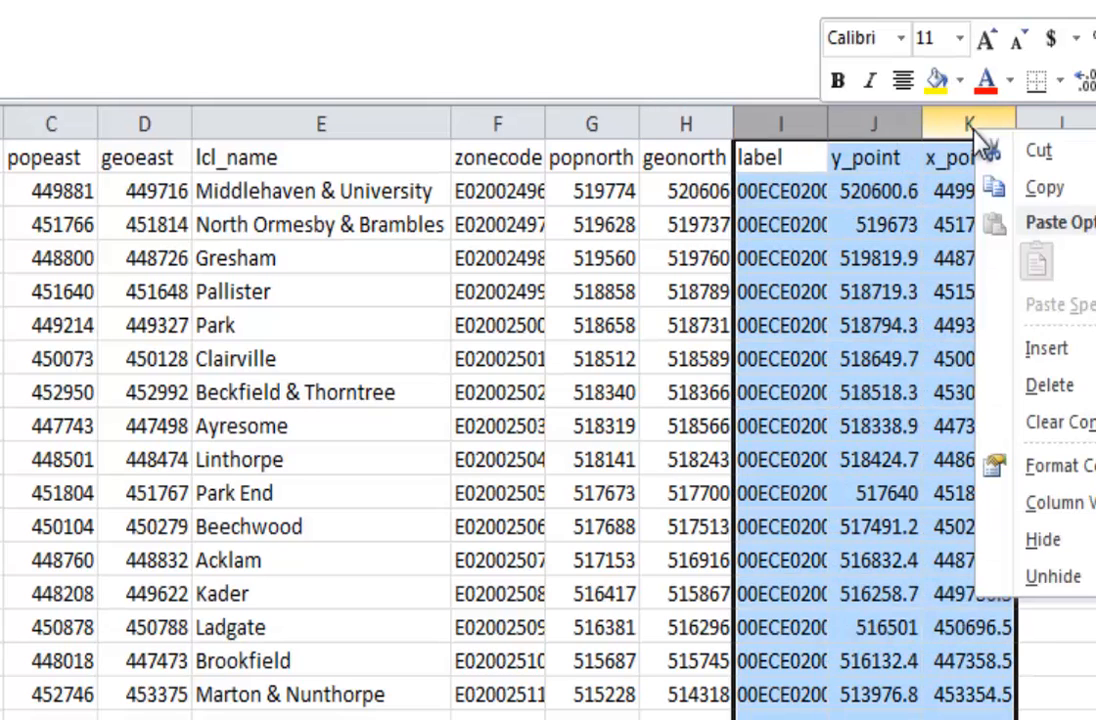
left_click(1048, 385)
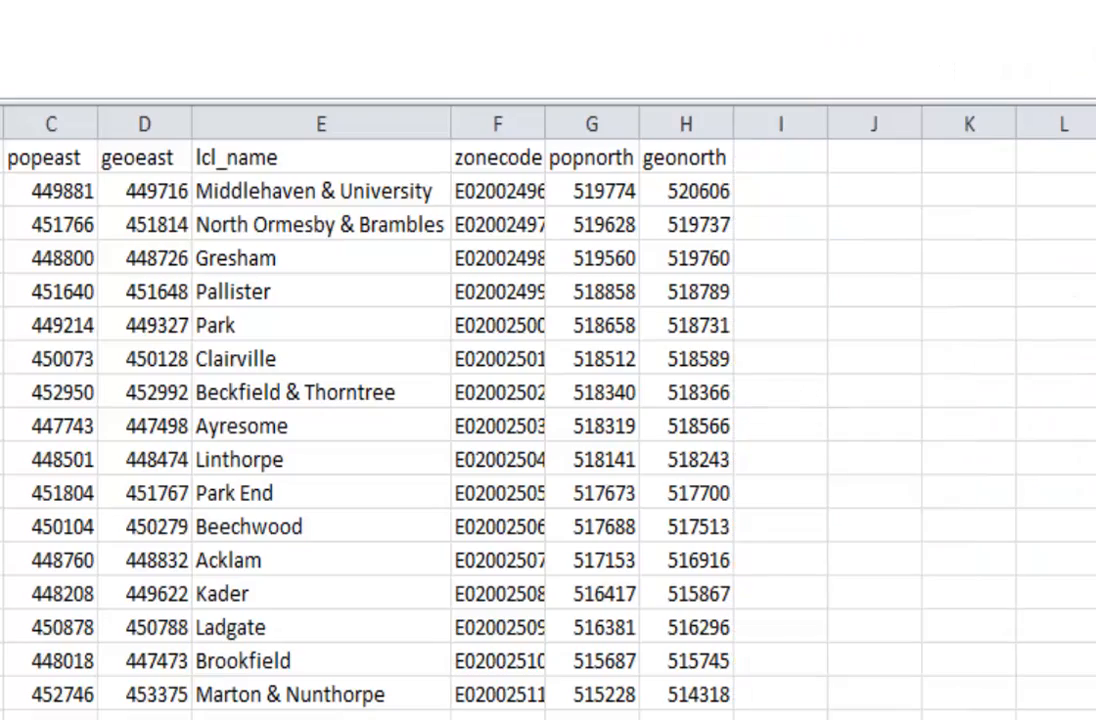
right_click(23, 85)
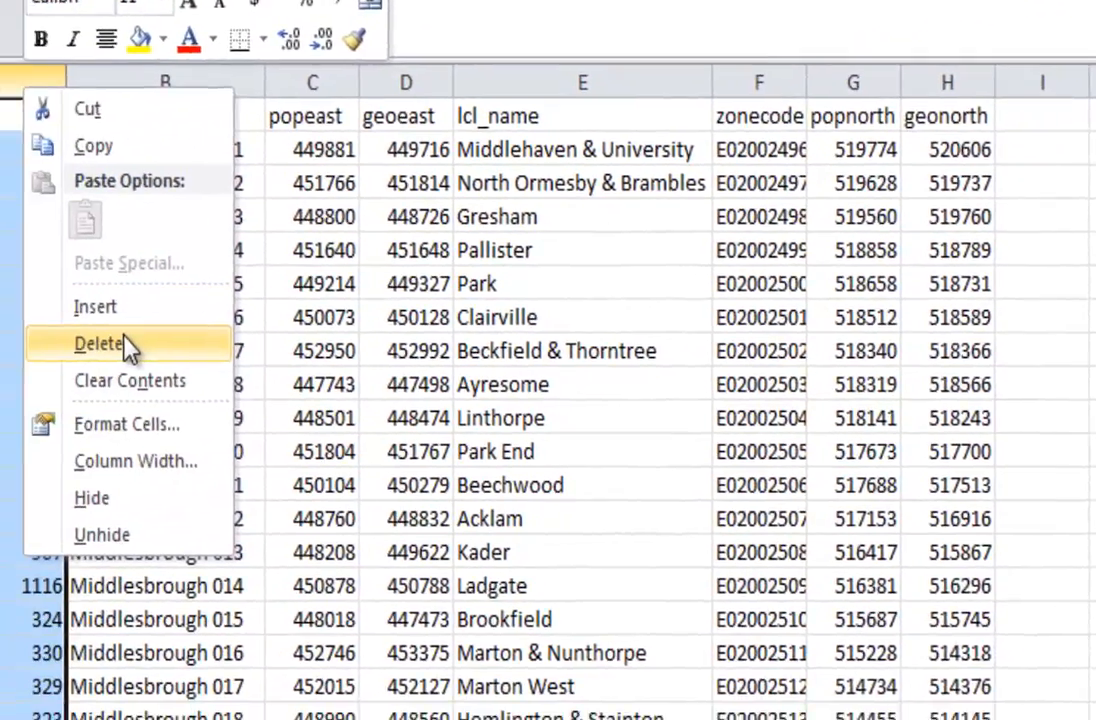
left_click(122, 339)
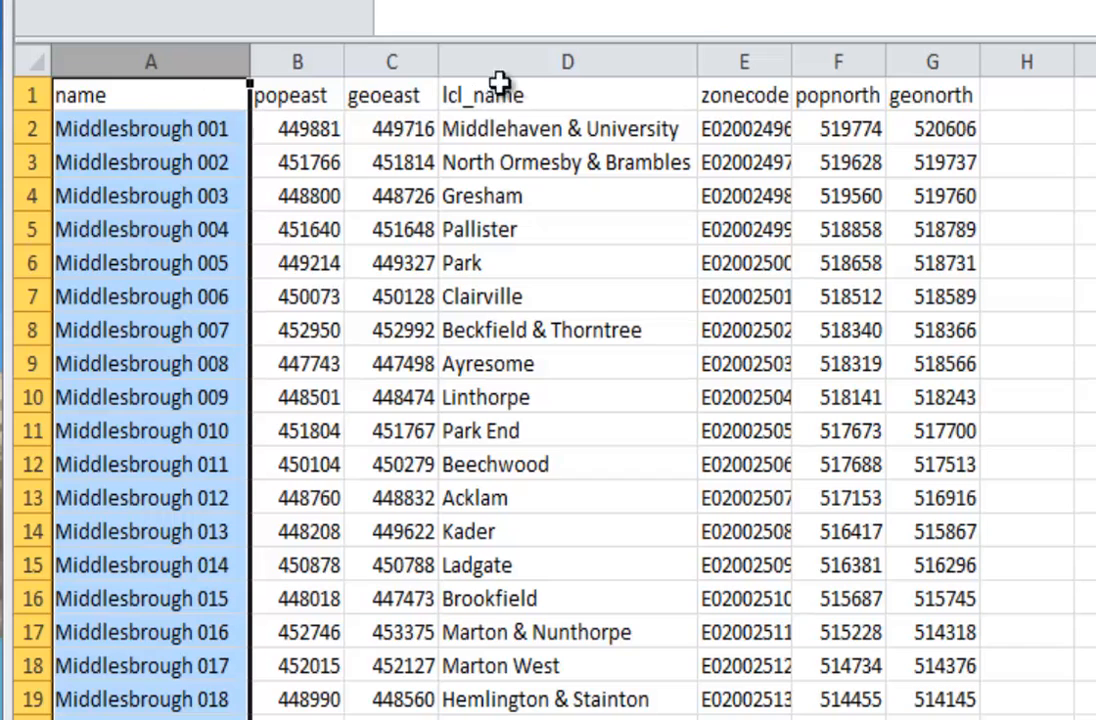
Insert an empty column between the name and popeast columns.
left_click(288, 60)
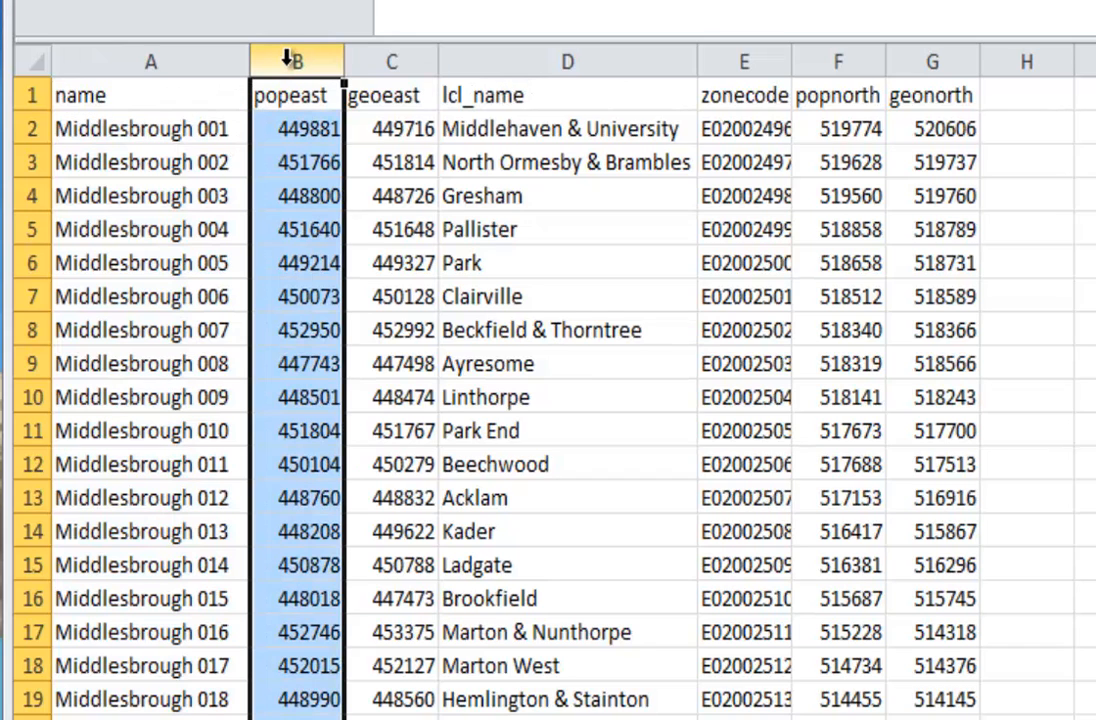
right_click(288, 60)
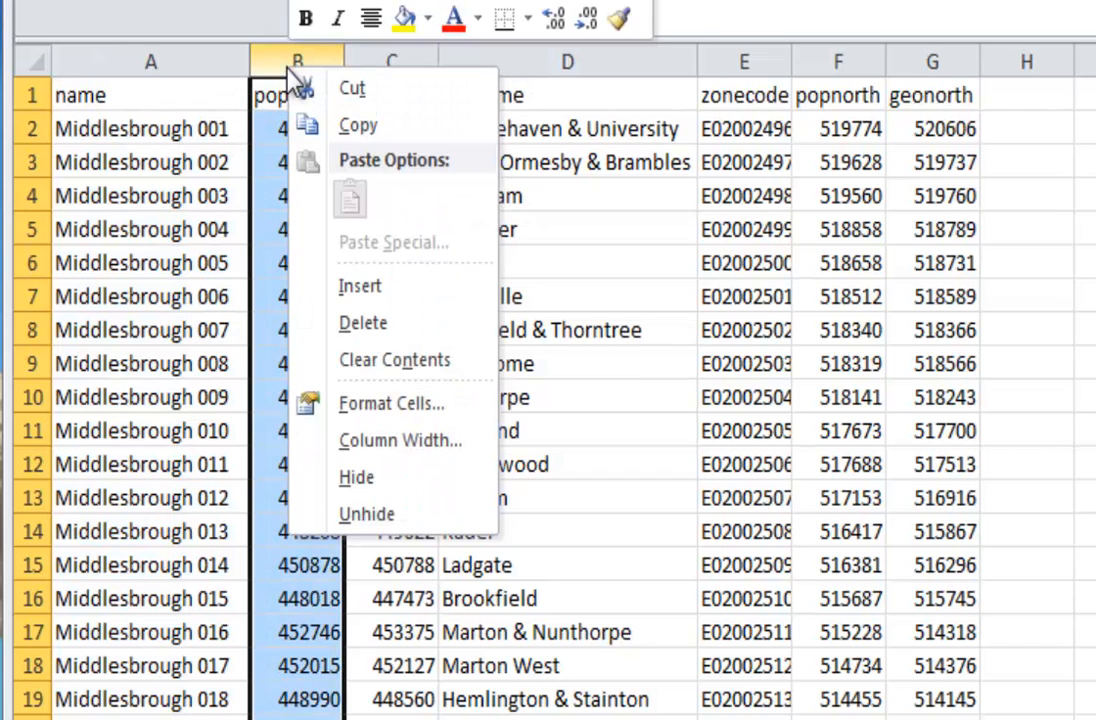
left_click(448, 284)
Move the lcl_name column so that it sits directly after the name column.
left_click(764, 58)
right_click(764, 60)
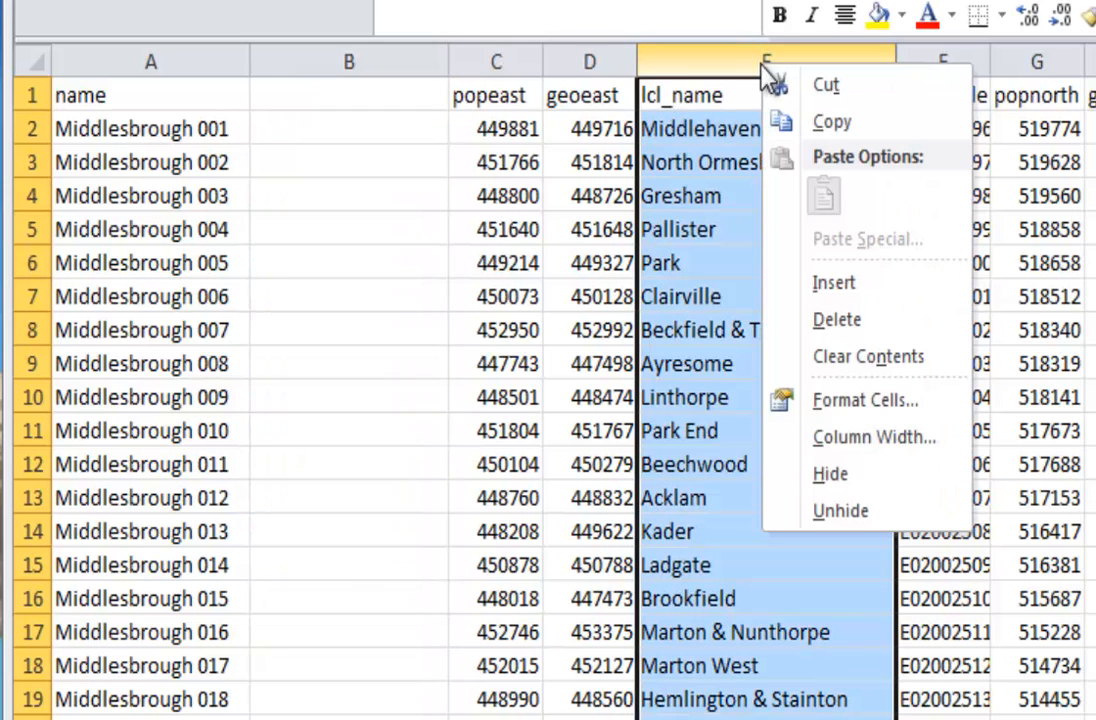
left_click(790, 120)
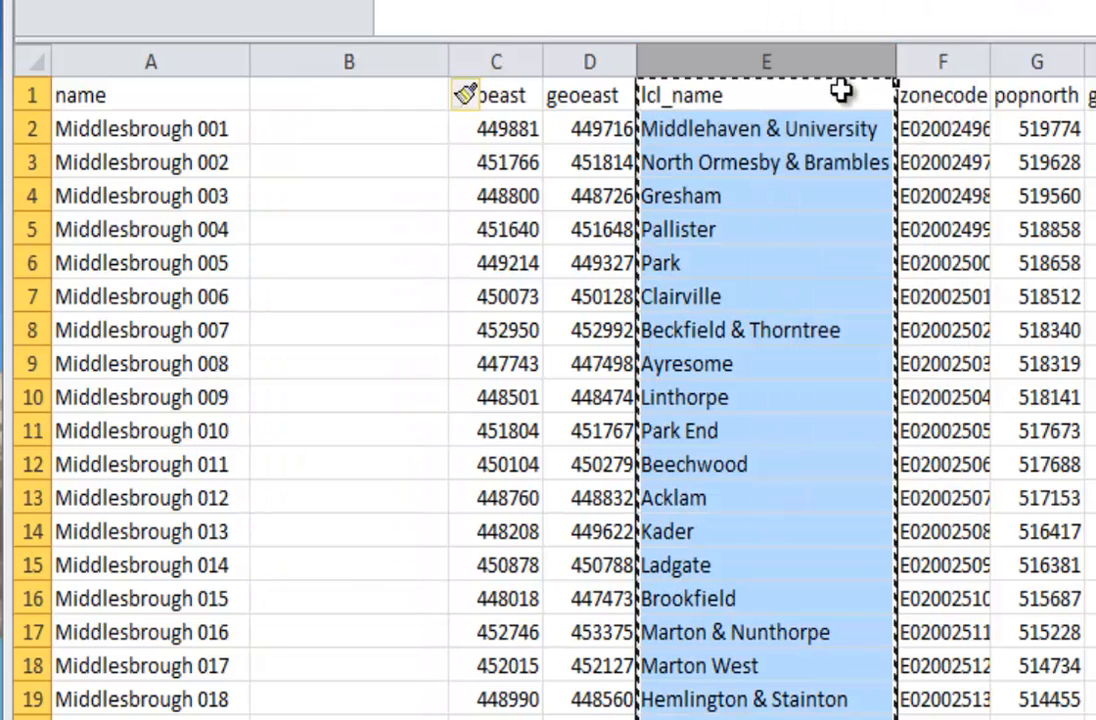
left_click(378, 66)
right_click(378, 70)
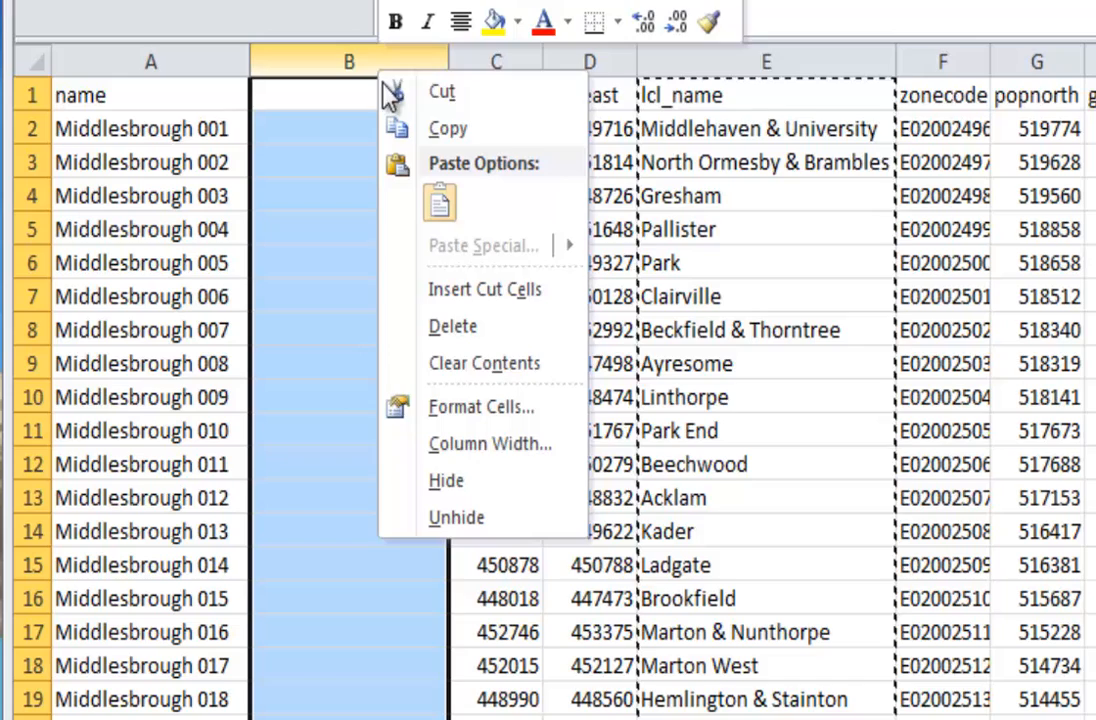
left_click(502, 293)
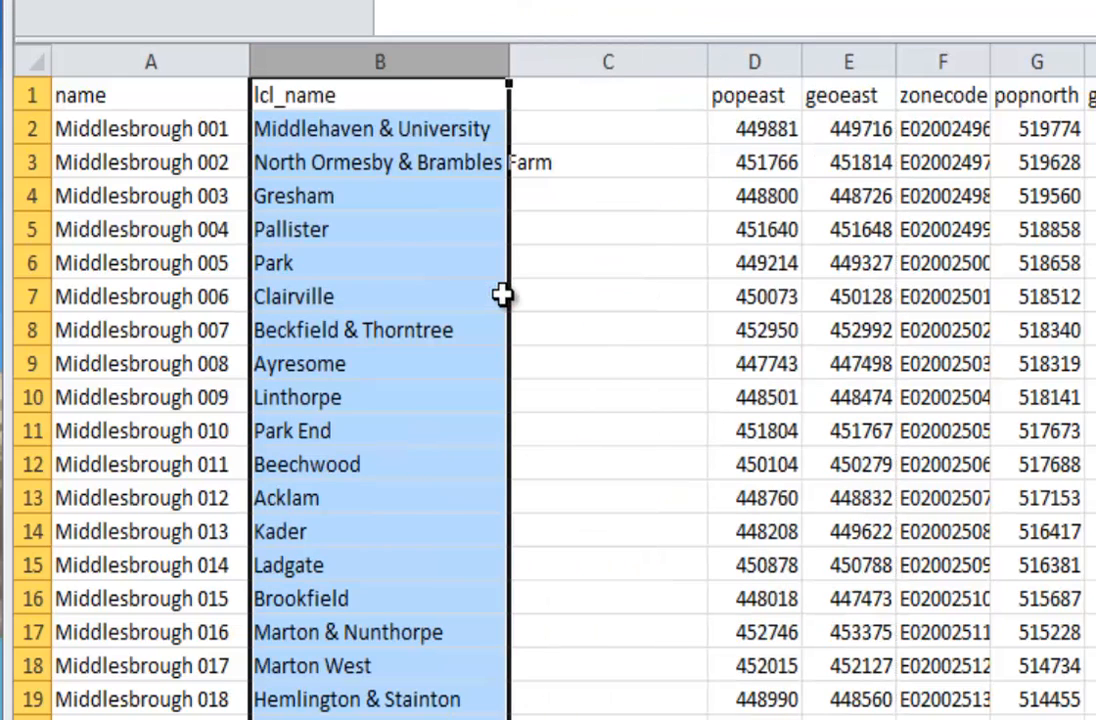
Delete the empty column between lcl_name and popeast.
left_click(758, 63)
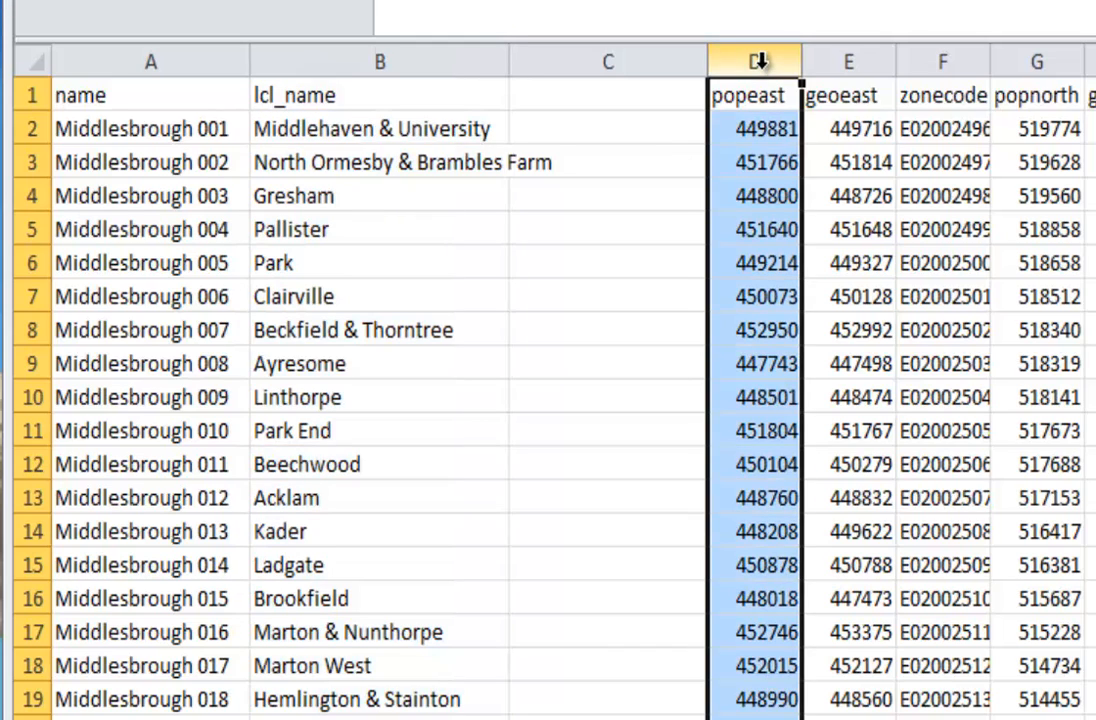
left_click(650, 60)
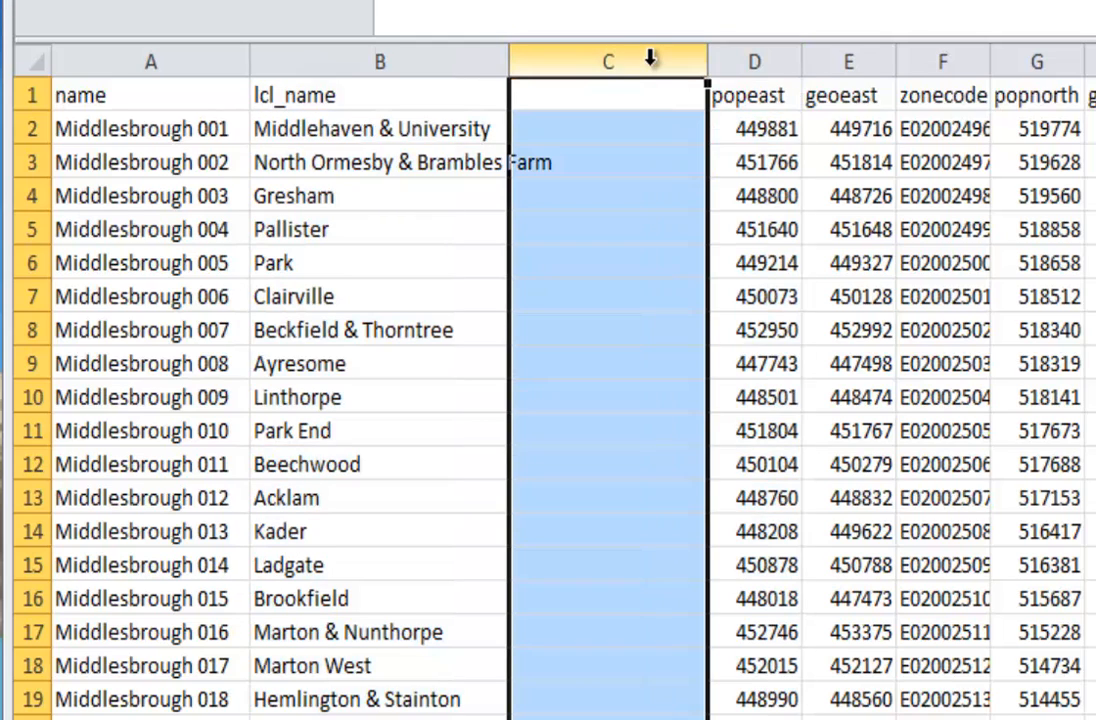
right_click(650, 60)
left_click(685, 321)
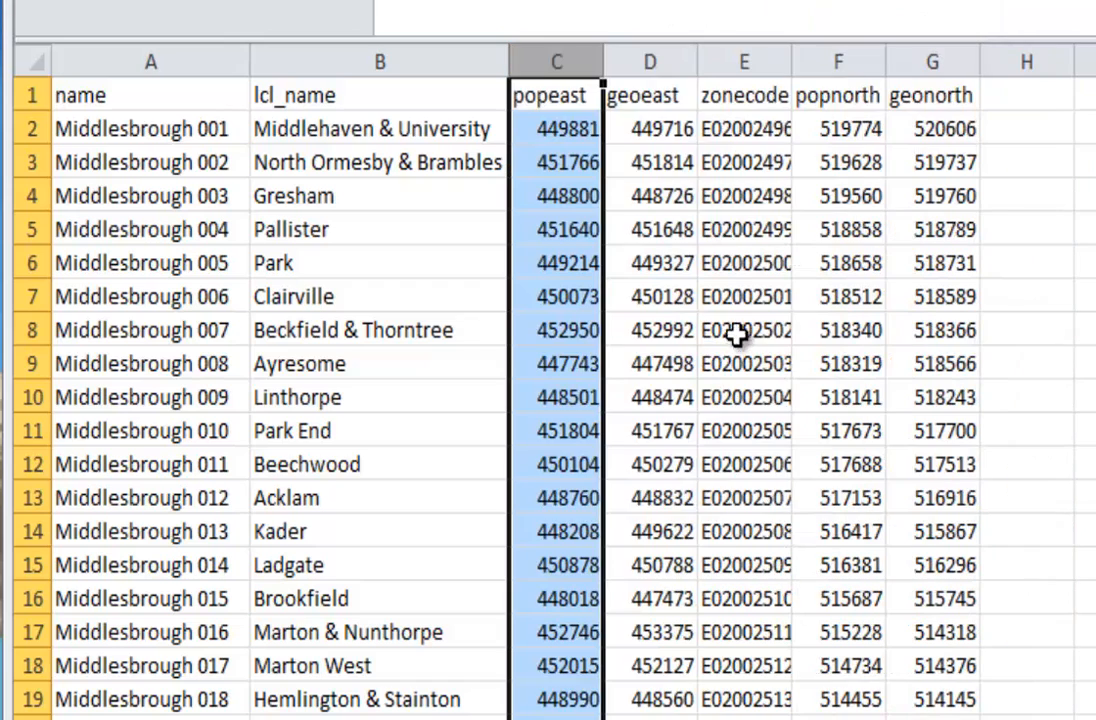
Insert an empty column between popeast and geoeast, and delete the zonecode column.
left_click(645, 63)
right_click(647, 62)
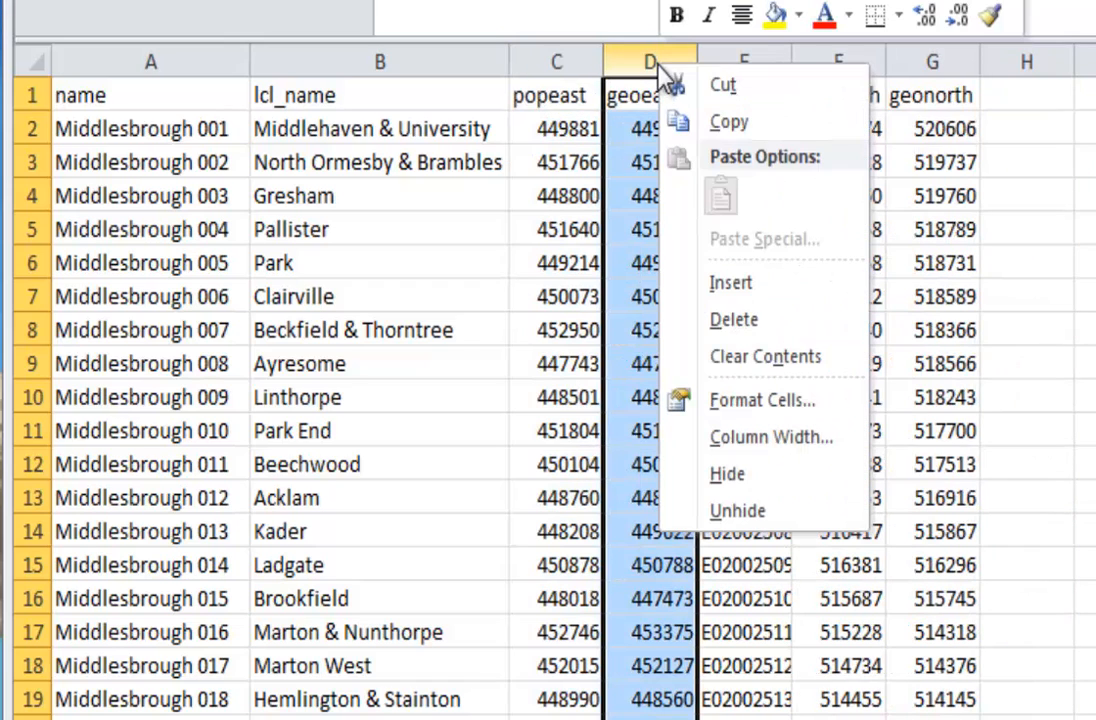
left_click(764, 288)
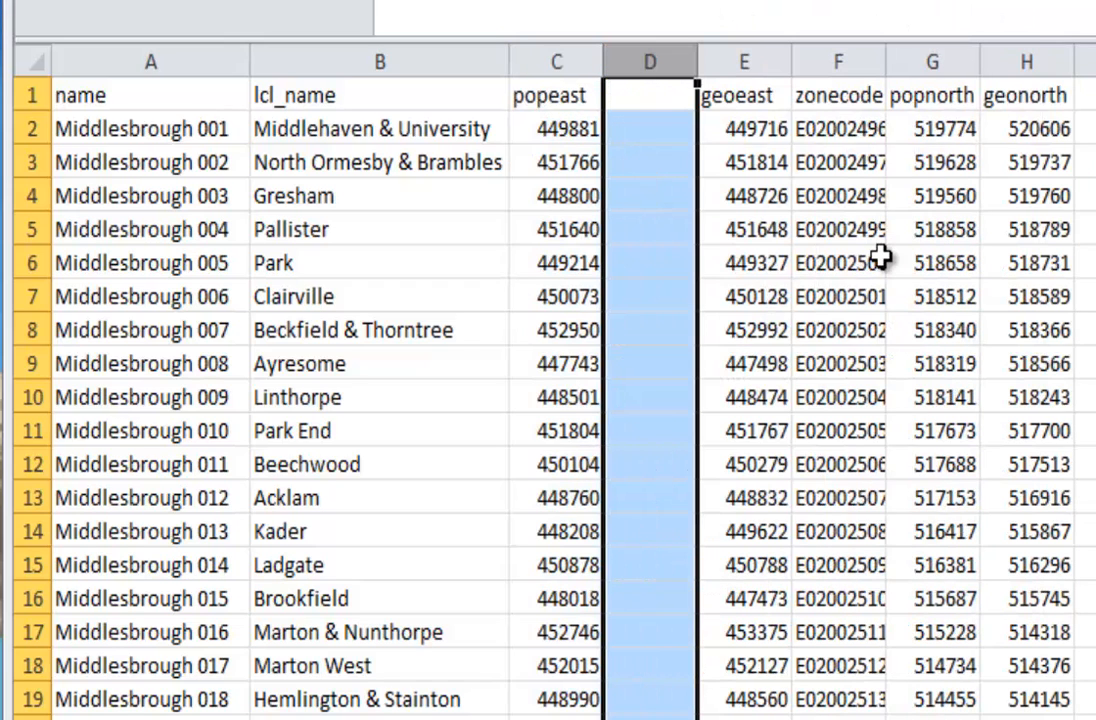
left_click(838, 65)
right_click(838, 65)
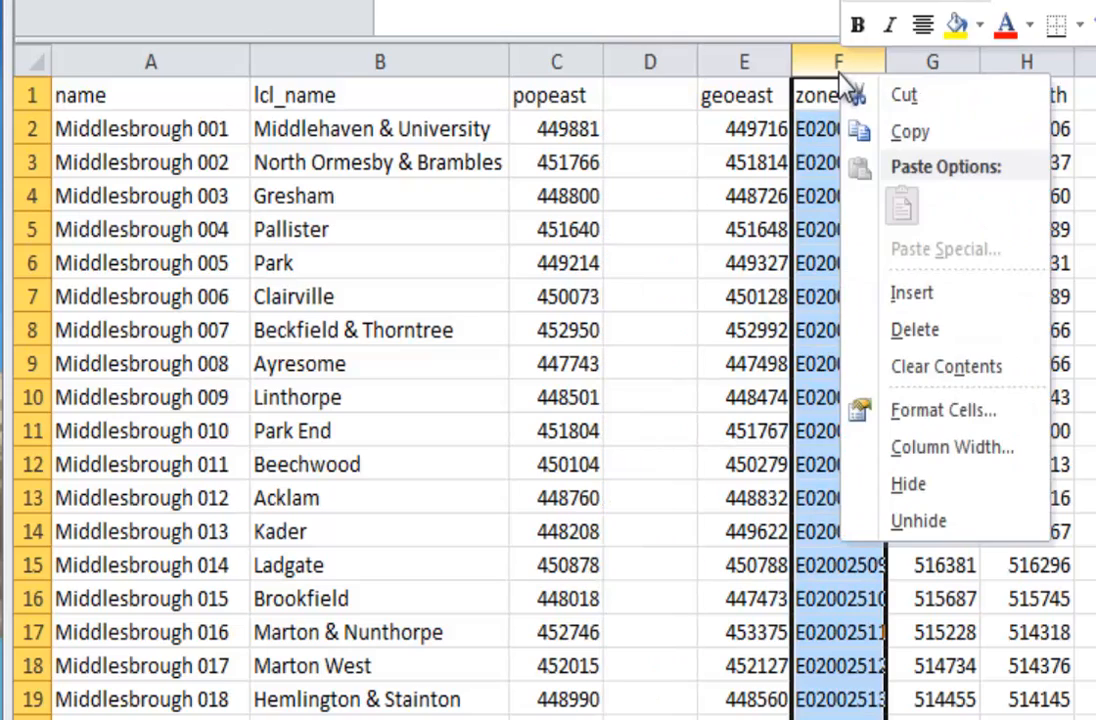
left_click(925, 337)
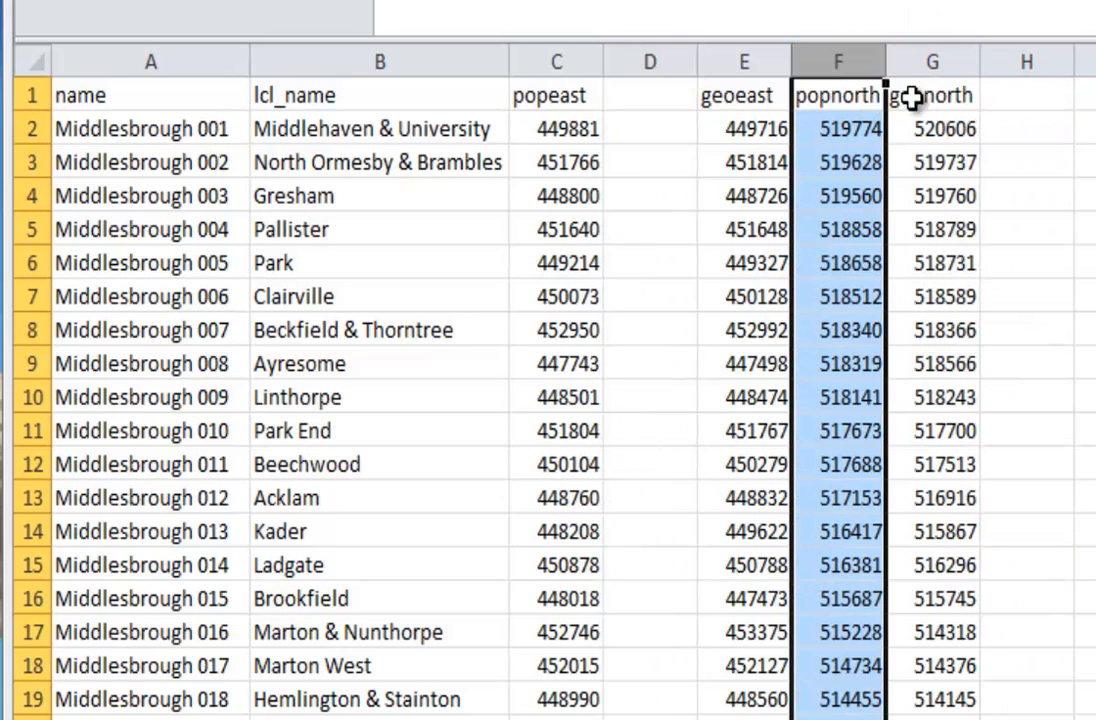
Cut the popnorth column and insert it directly after the popeast column.
right_click(853, 62)
left_click(935, 129)
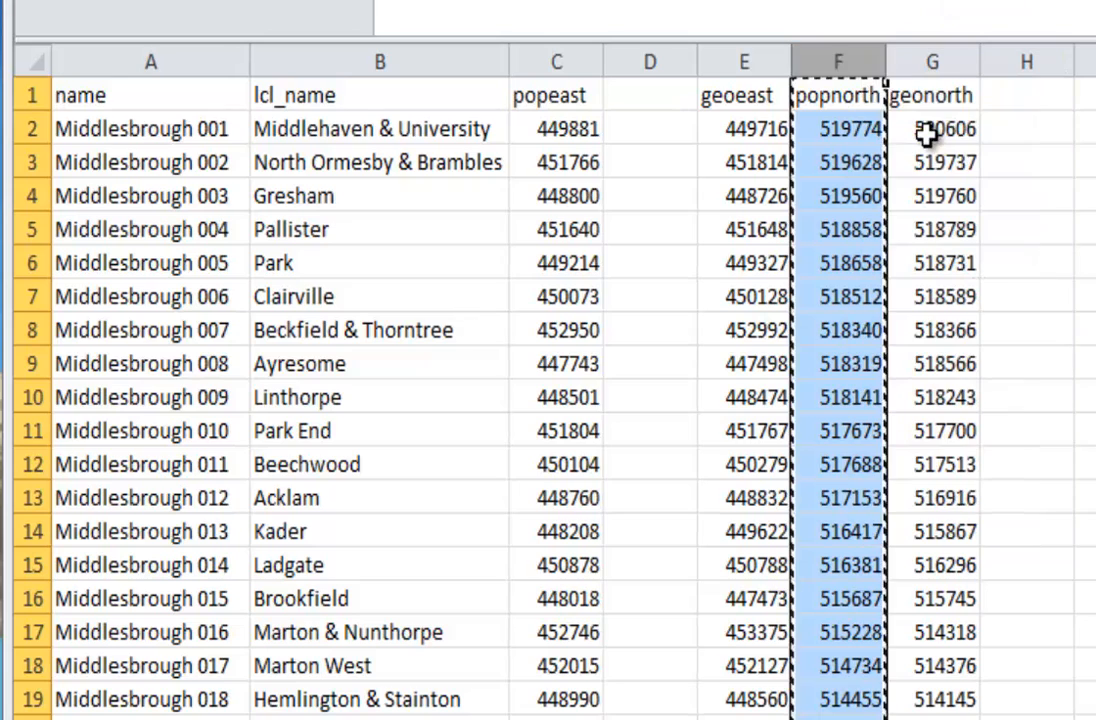
right_click(873, 85)
left_click(930, 127)
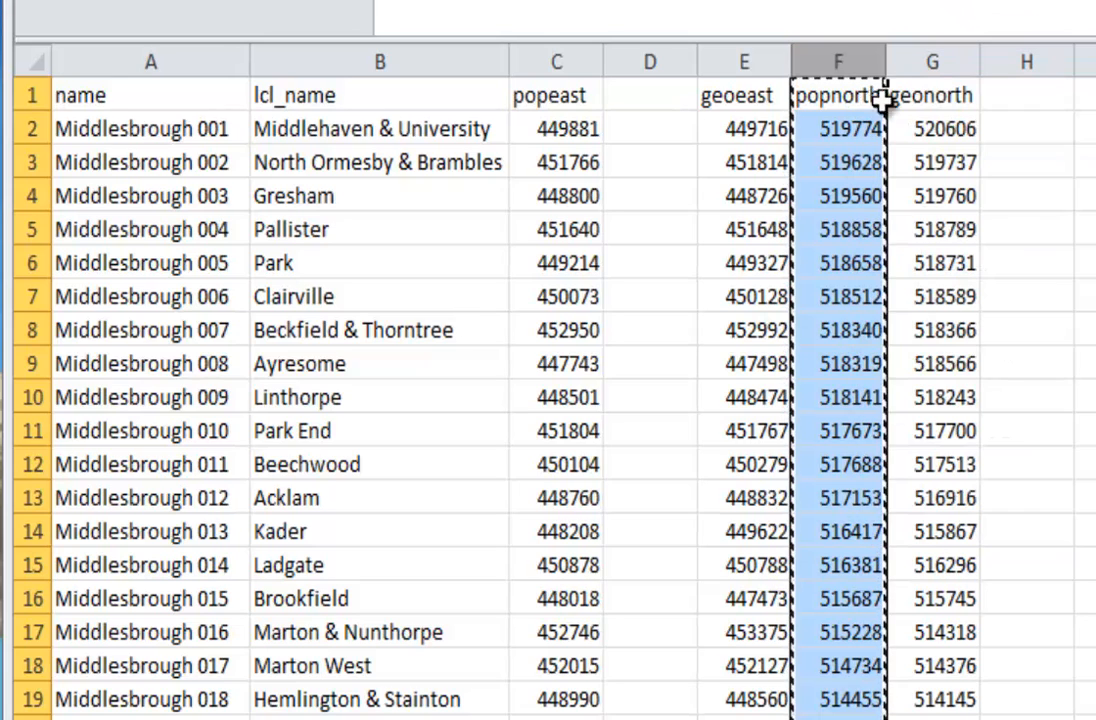
left_click(652, 62)
right_click(652, 62)
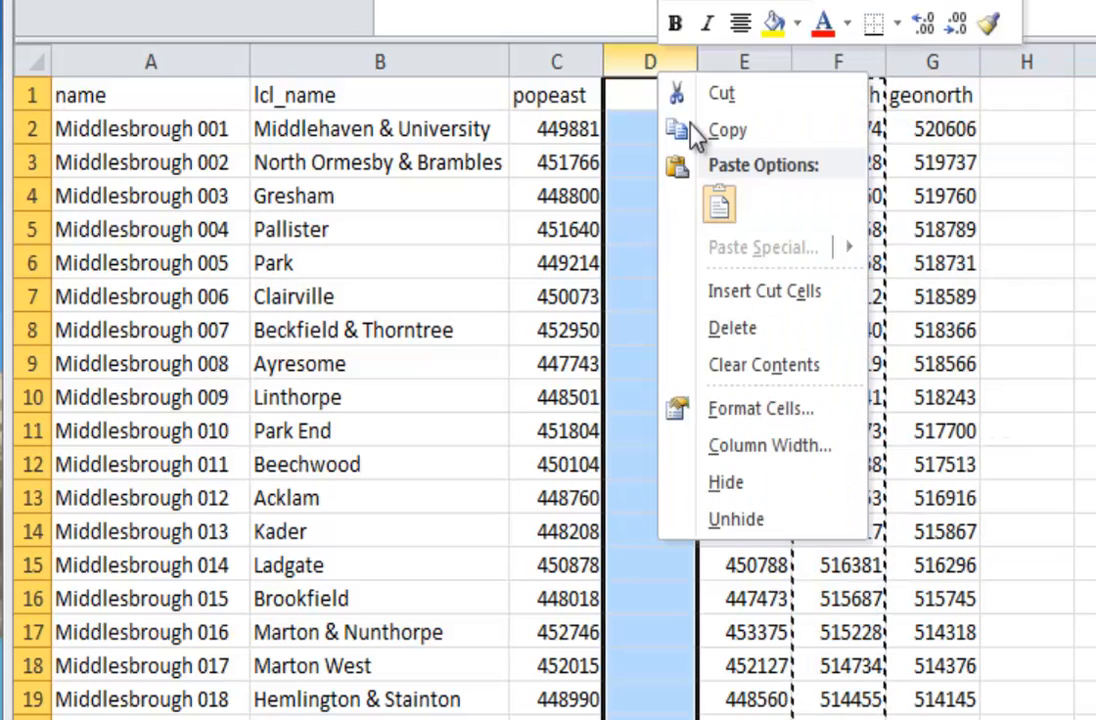
left_click(763, 286)
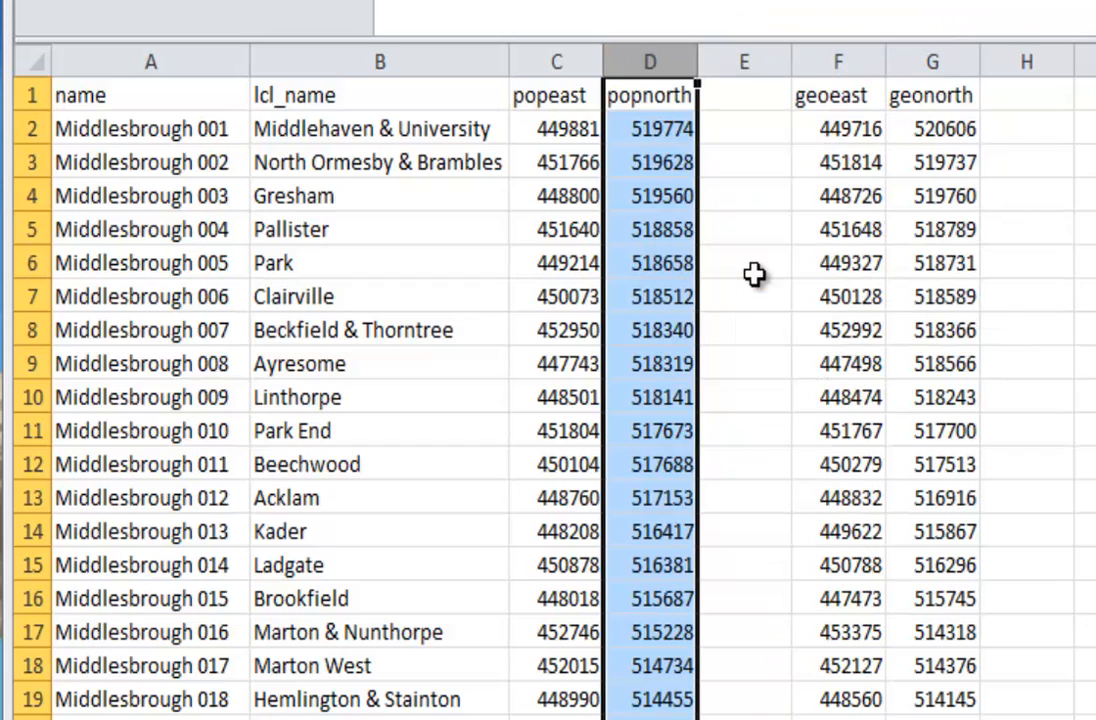
Delete the empty column between popnorth and geoeast.
left_click(735, 58)
right_click(738, 60)
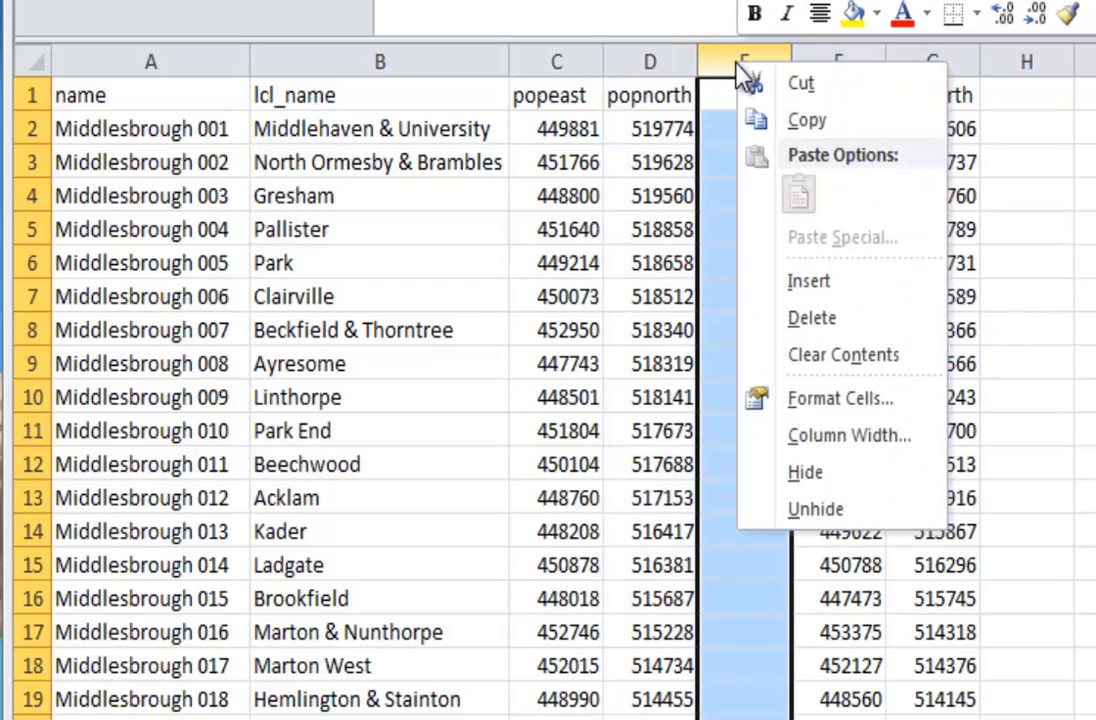
left_click(812, 318)
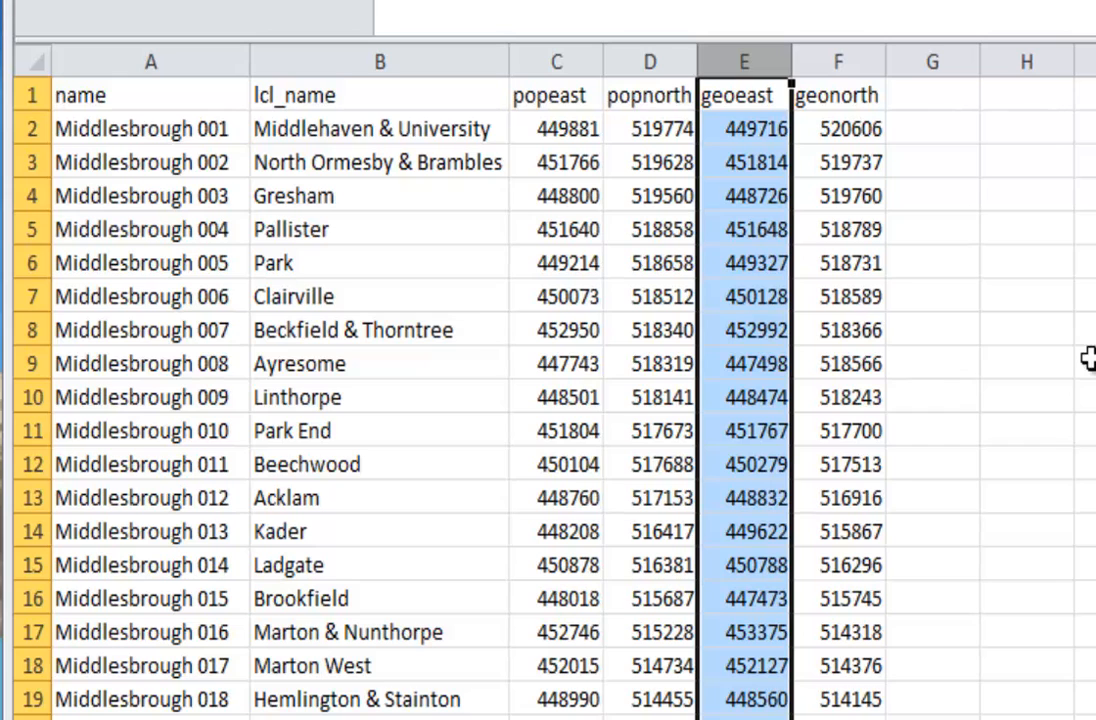
Left-align all cells in the sheet and colour the heading row's text red.
left_click(40, 58)
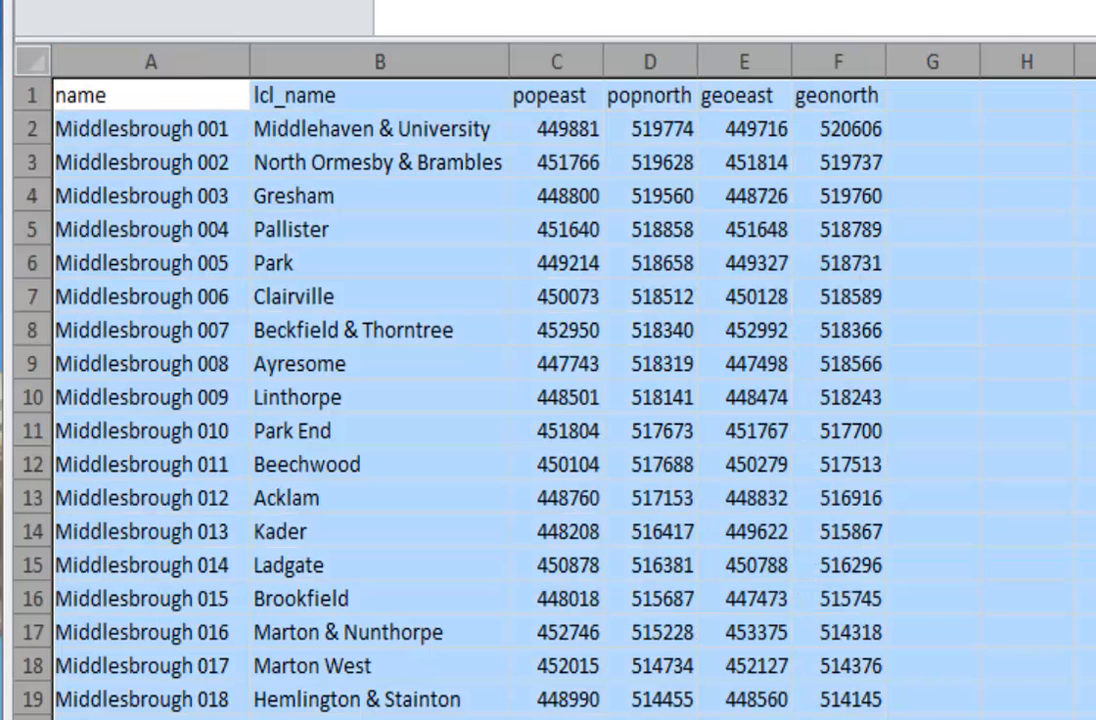
left_click(38, 94)
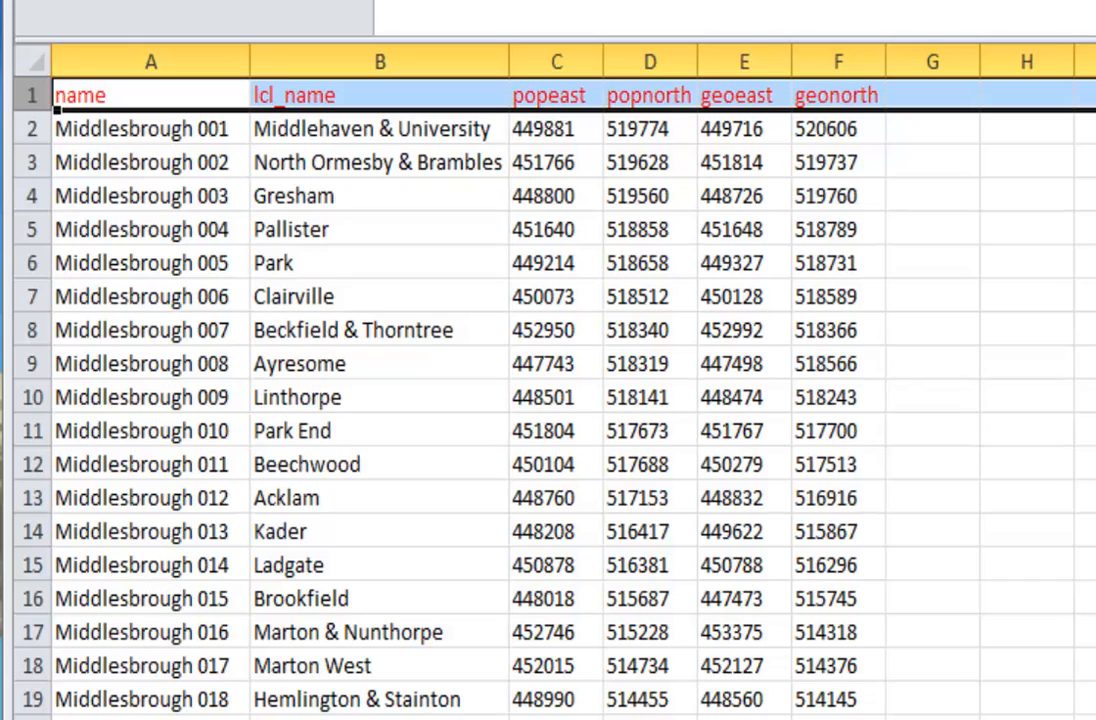
left_click(1085, 396)
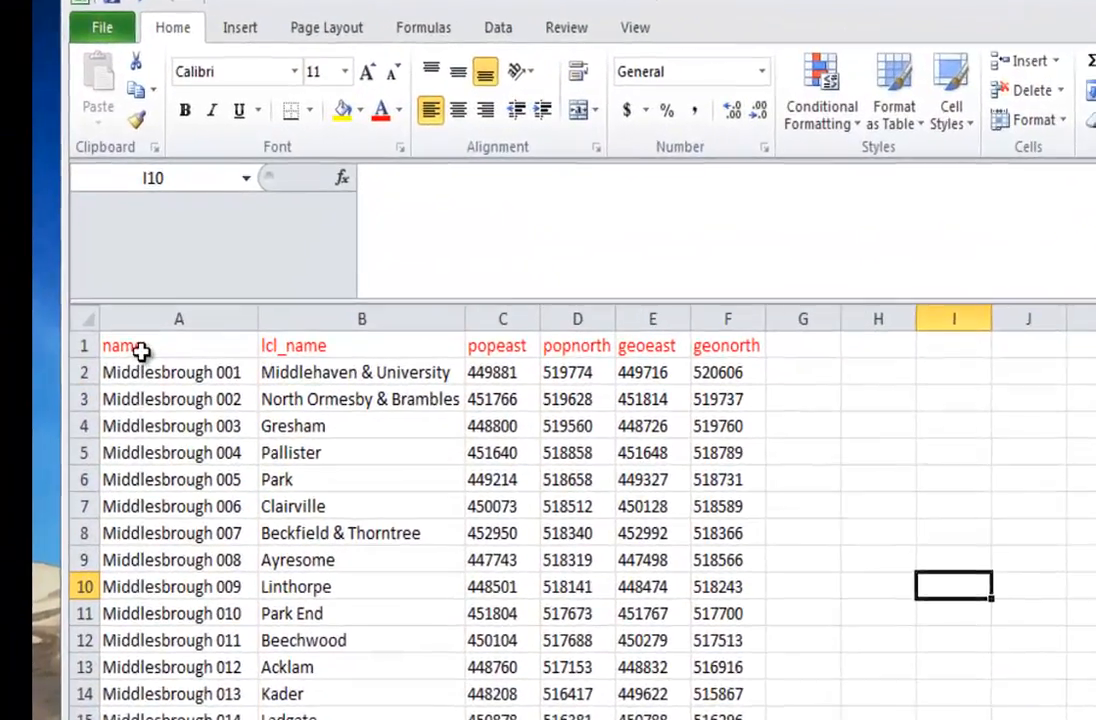
Check the headings from lcl_name through popeast, popnorth and geoeast to geonorth one by one.
left_click(104, 100)
left_click(400, 426)
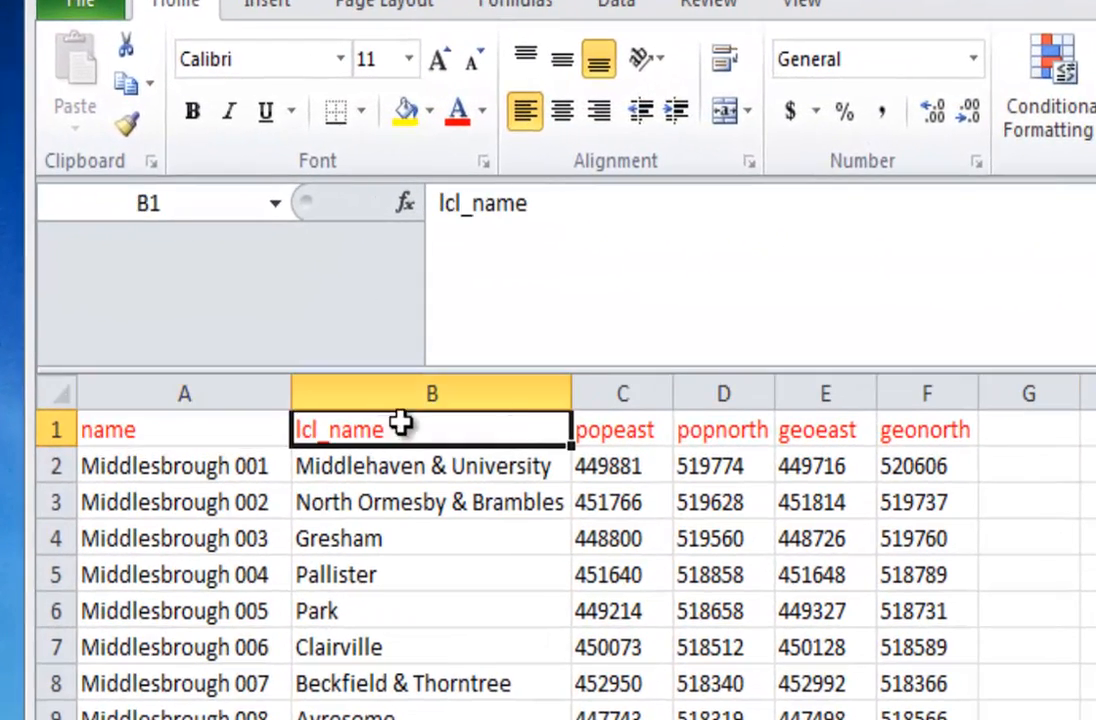
left_click(643, 429)
left_click(741, 431)
left_click(836, 428)
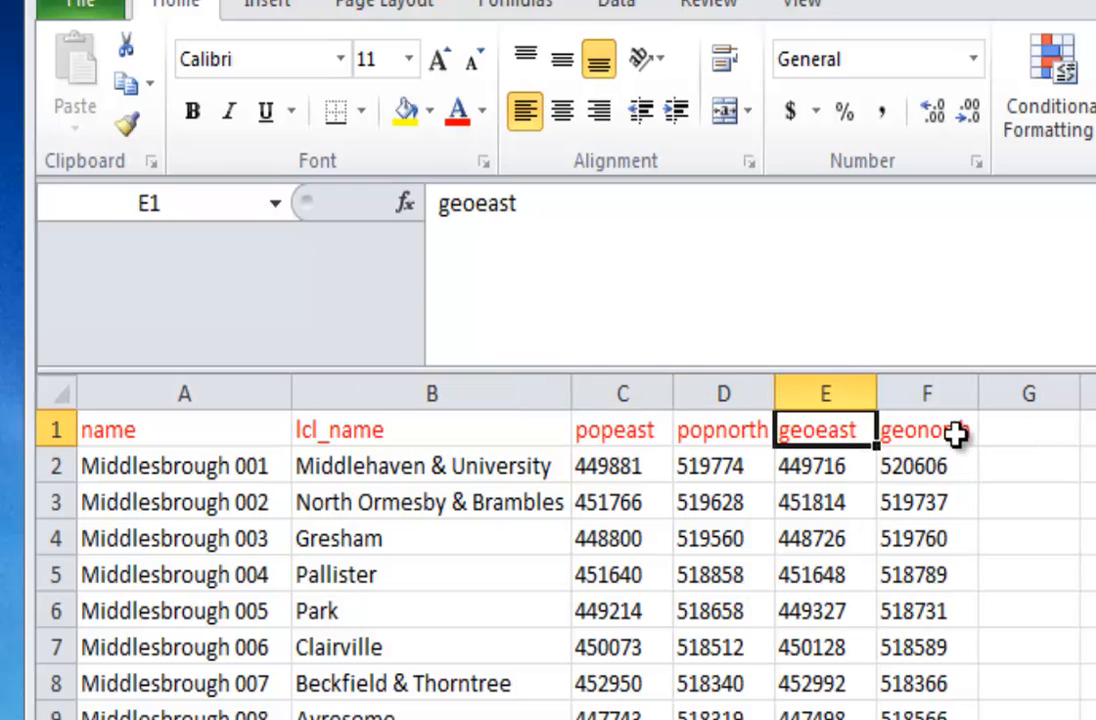
left_click(888, 433)
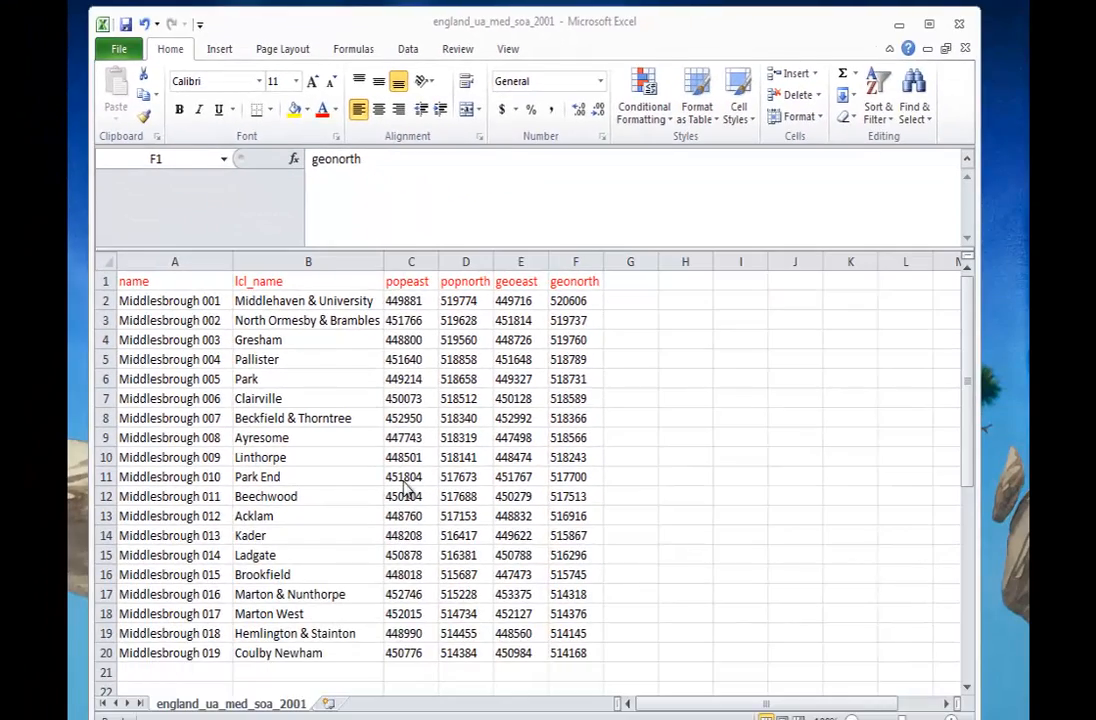
Check the East/Latitude and North/Longitude slide in the Geomapping 3 PowerPoint presentation, and insert an empty row above the headings in Excel.
key("alt+Tab")
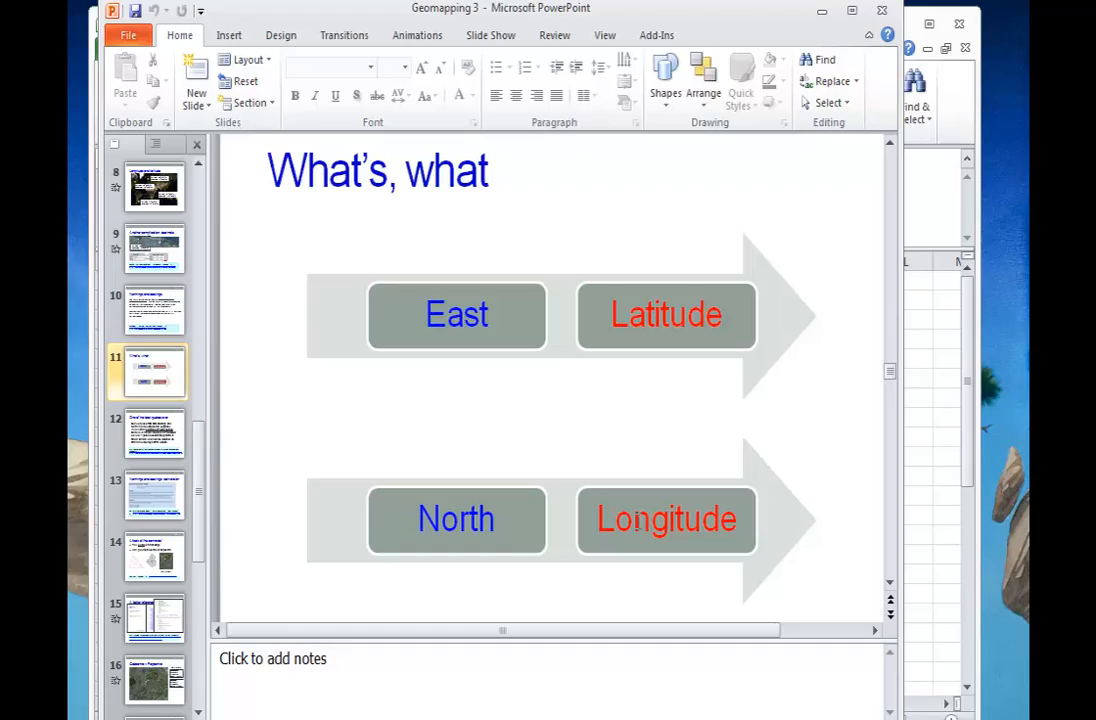
left_click_drag(694, 18, 0, 70)
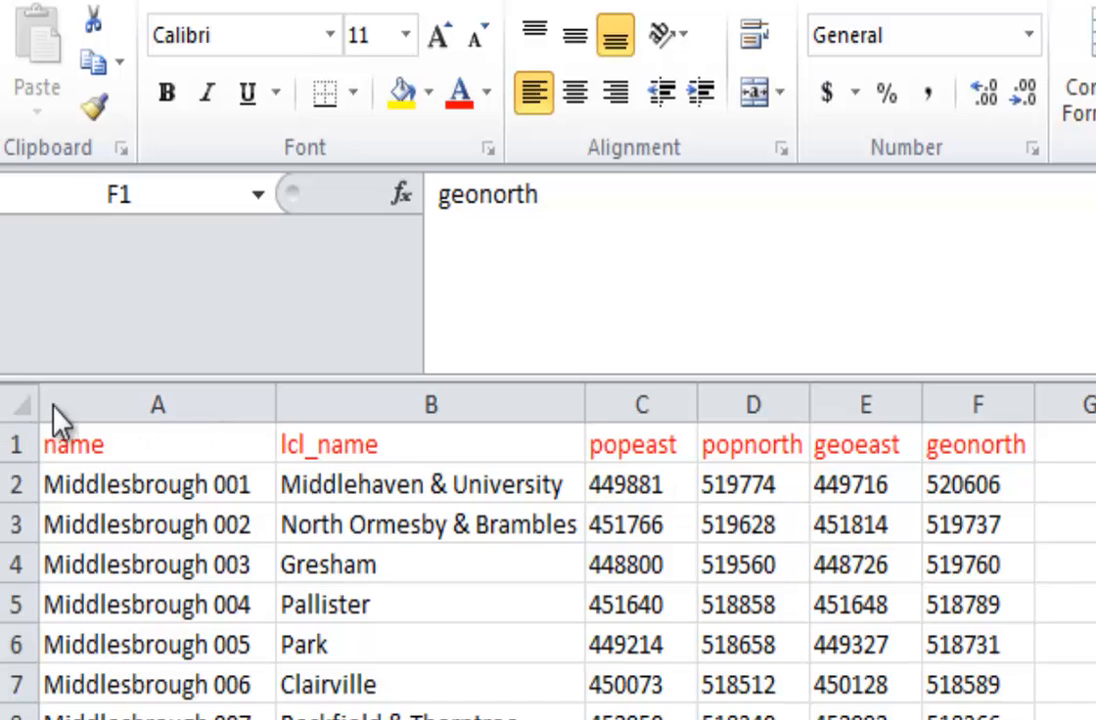
left_click(18, 444)
right_click(20, 442)
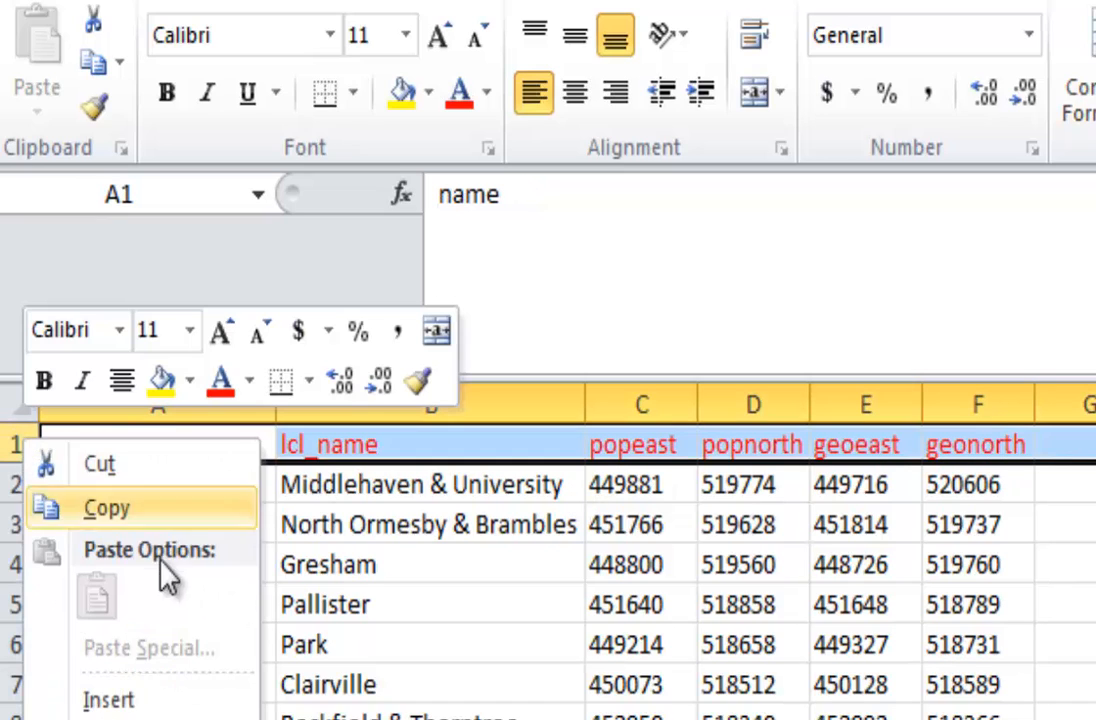
left_click(140, 702)
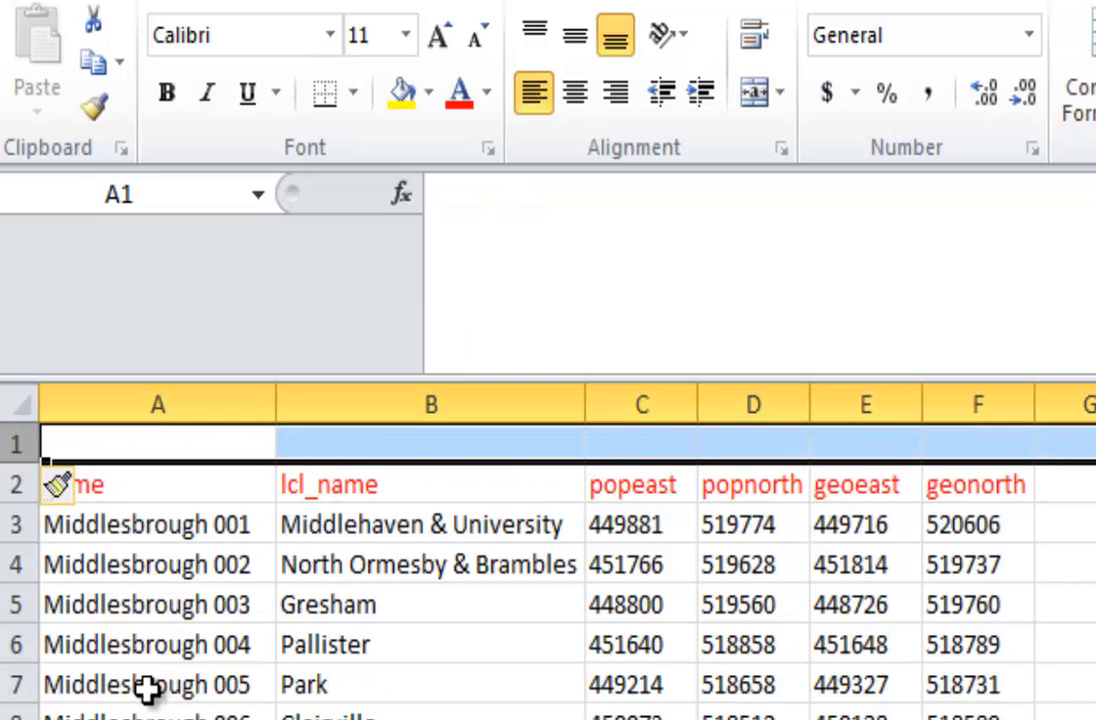
Label the popeast column latitude and the popnorth column longitude in the empty first row.
left_click(670, 450)
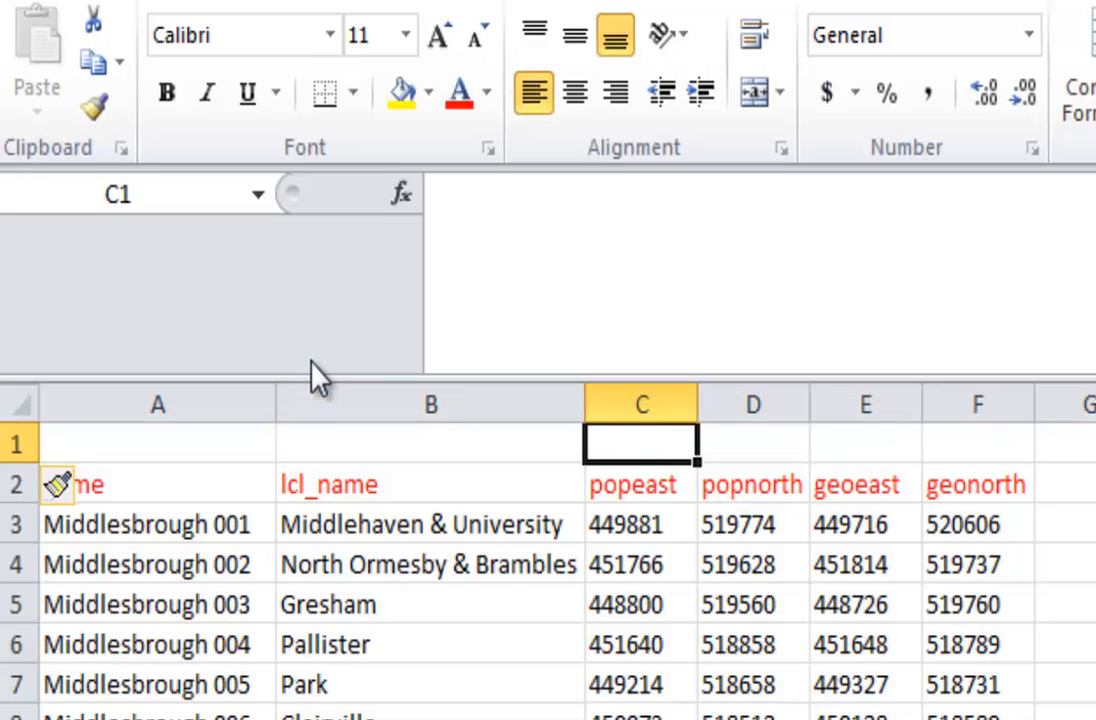
type("lat")
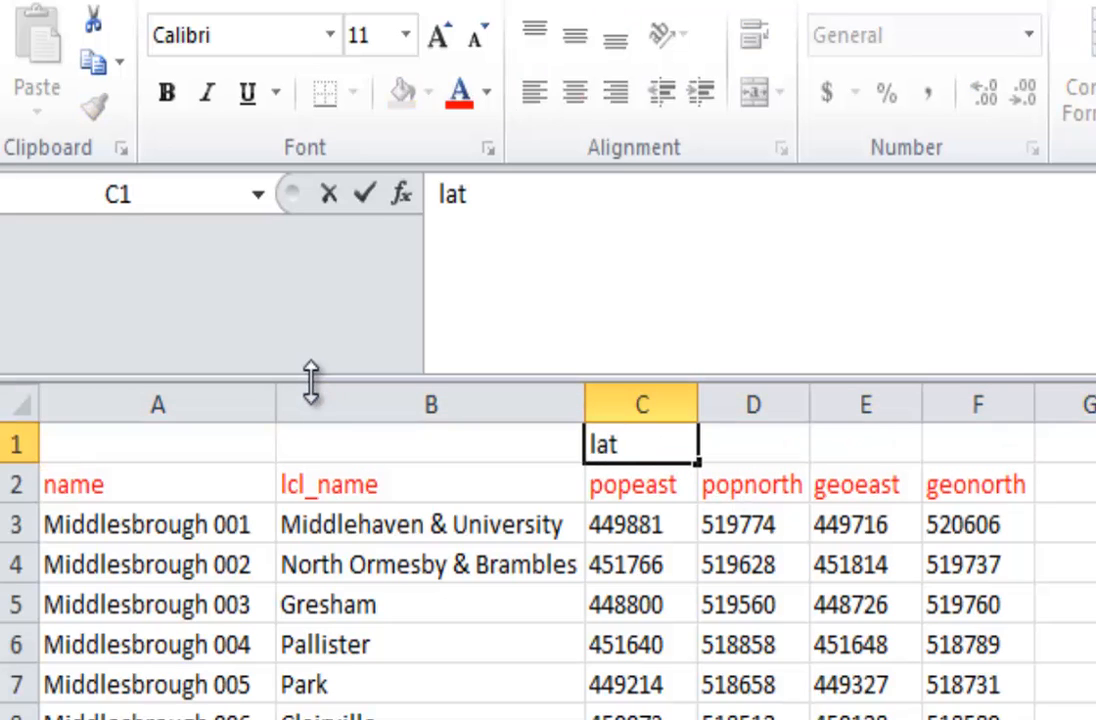
type("itude")
key("Tab")
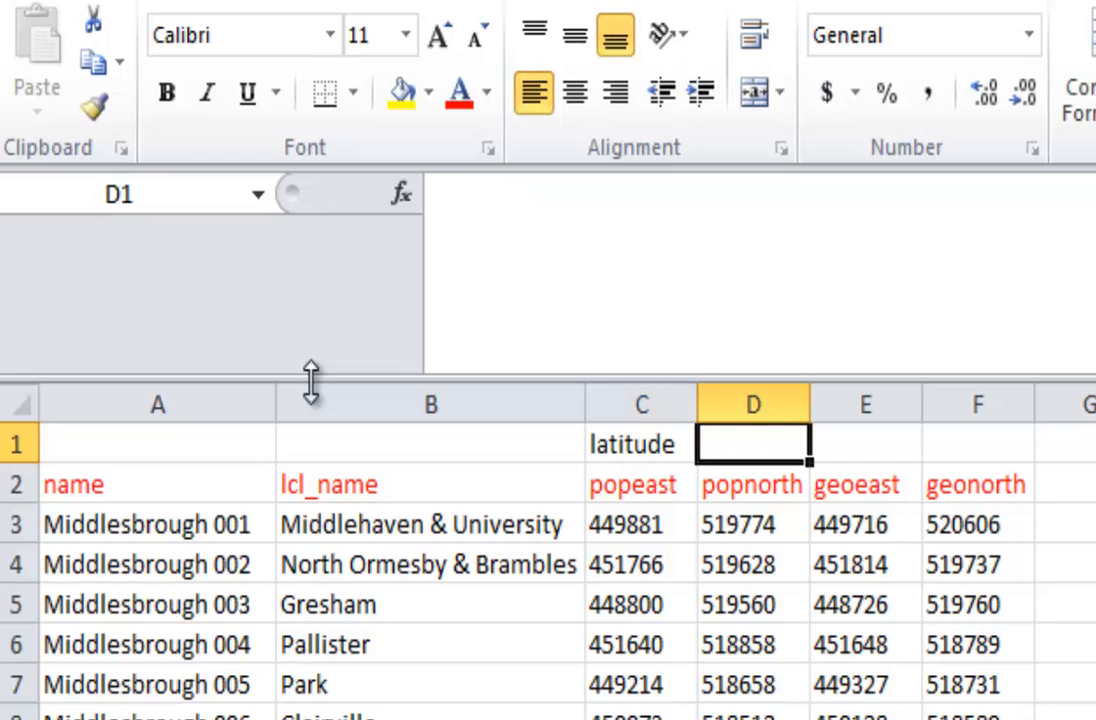
type("longti")
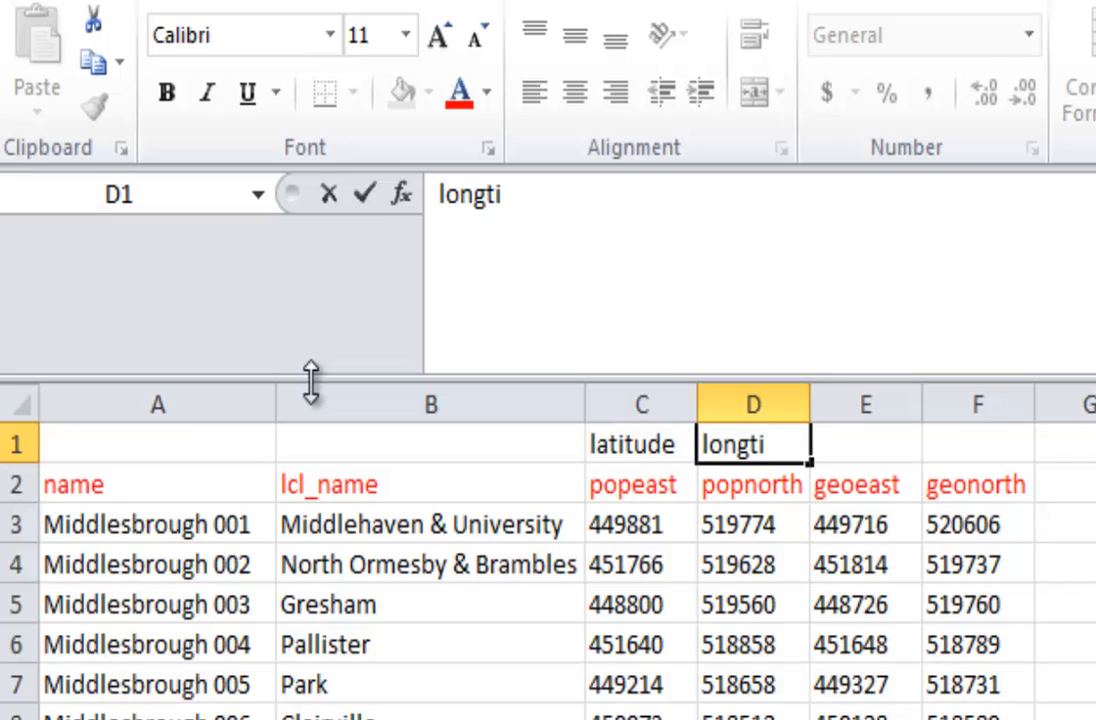
key("BackSpace")
key("BackSpace")
type("itude")
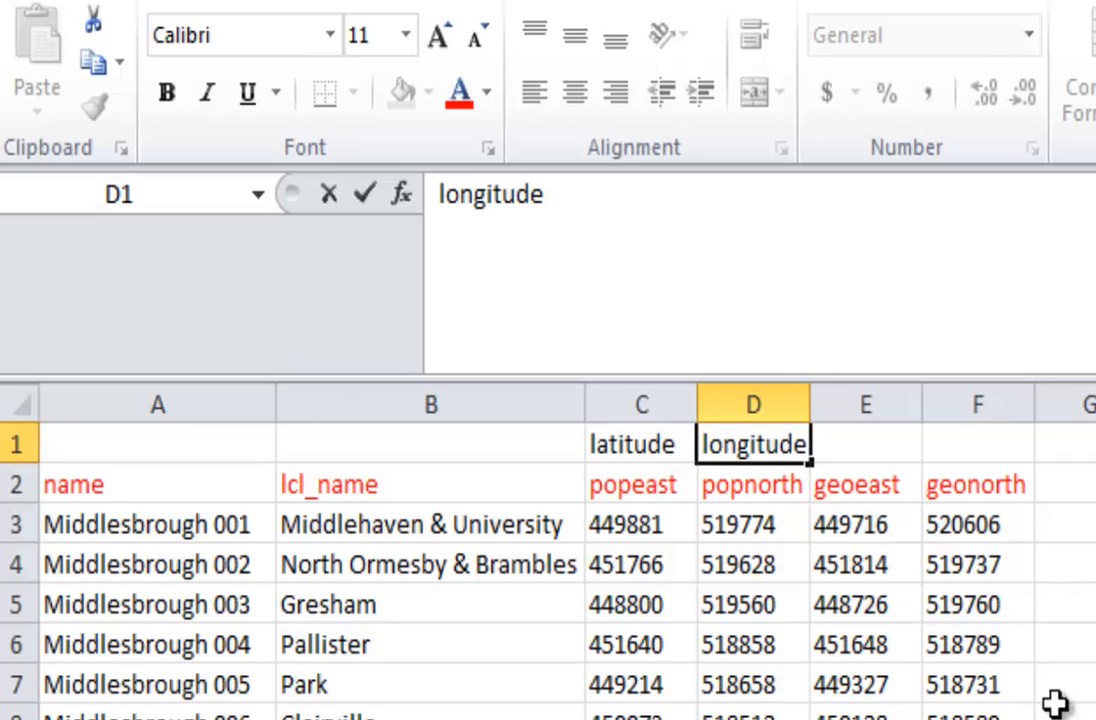
left_click(1094, 684)
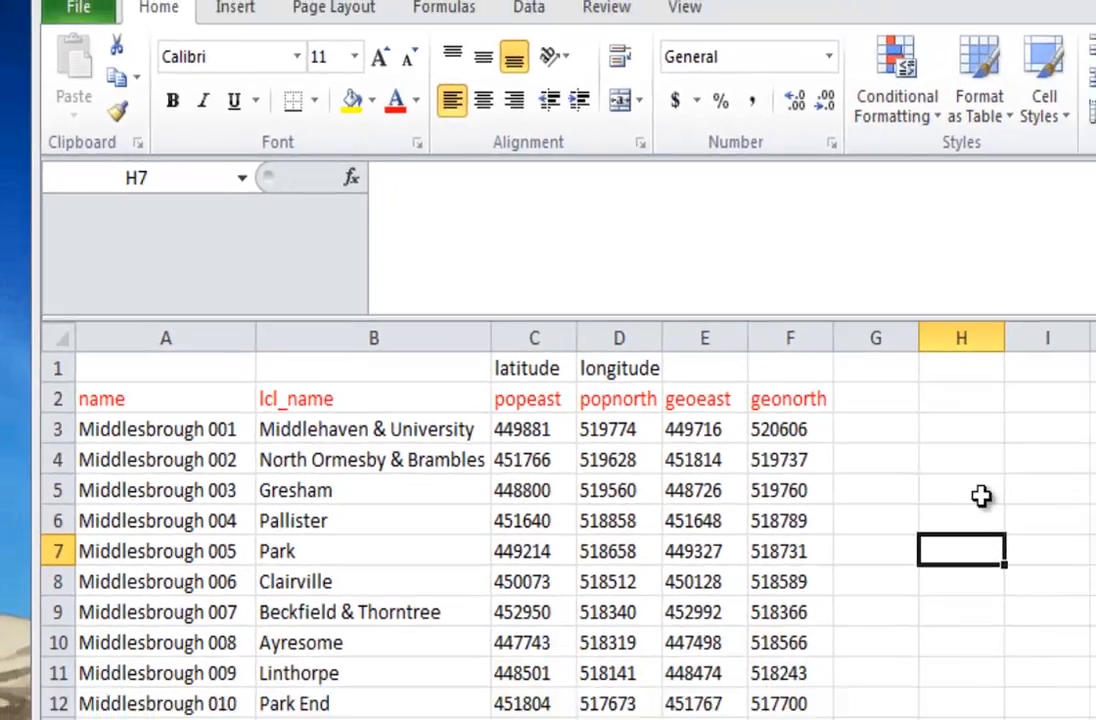
Save the spreadsheet under the name boro pop, keeping the CSV (Comma delimited) format.
left_click(981, 495)
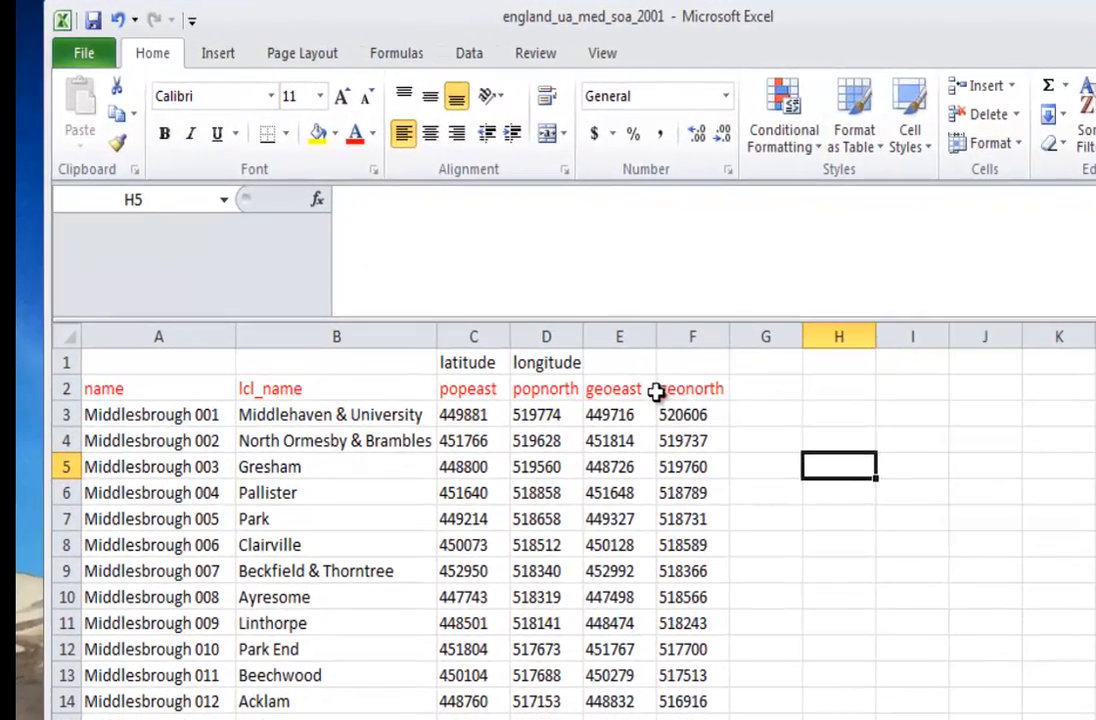
left_click(88, 52)
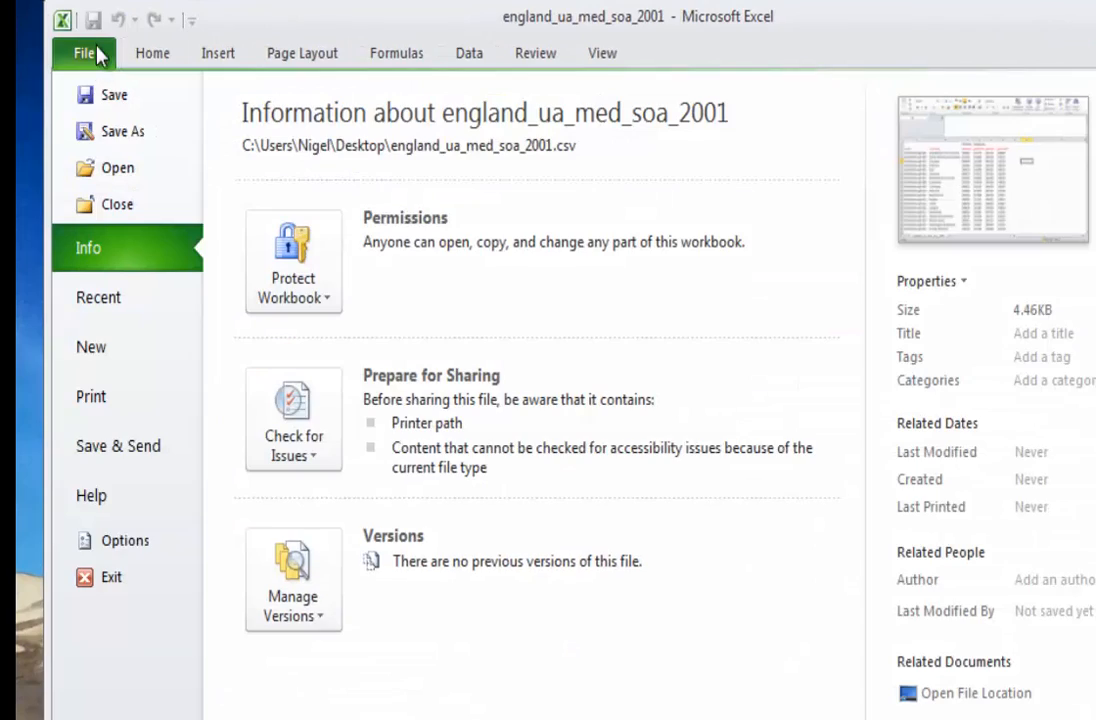
left_click(112, 133)
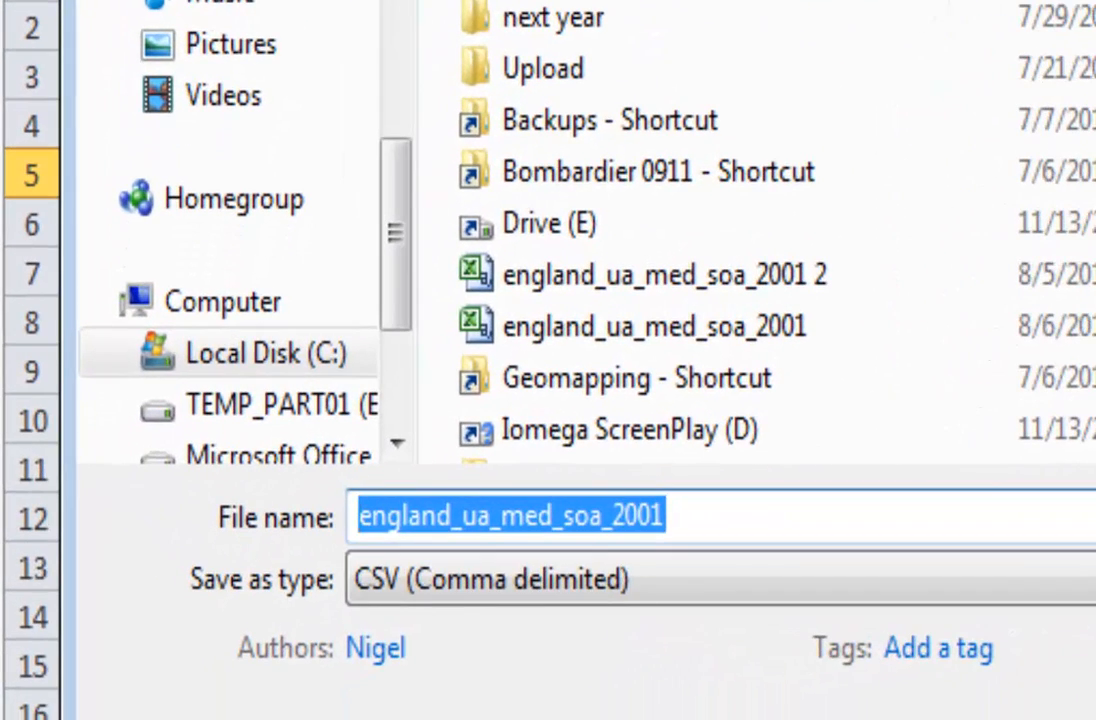
type("boro")
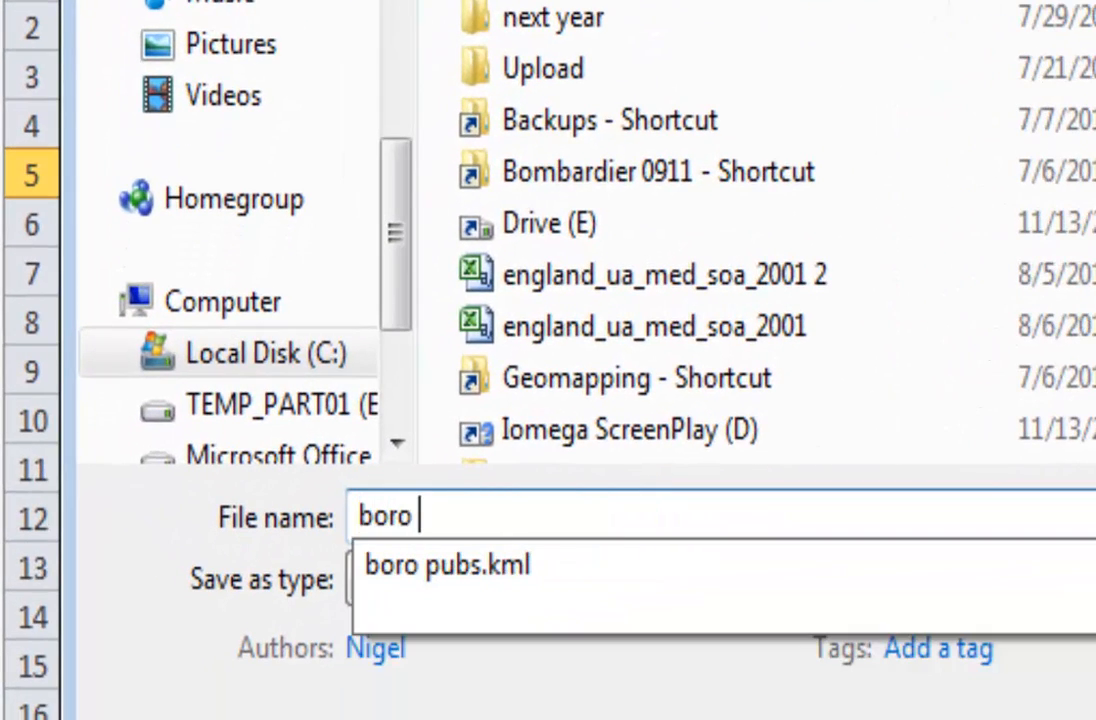
type(" pop")
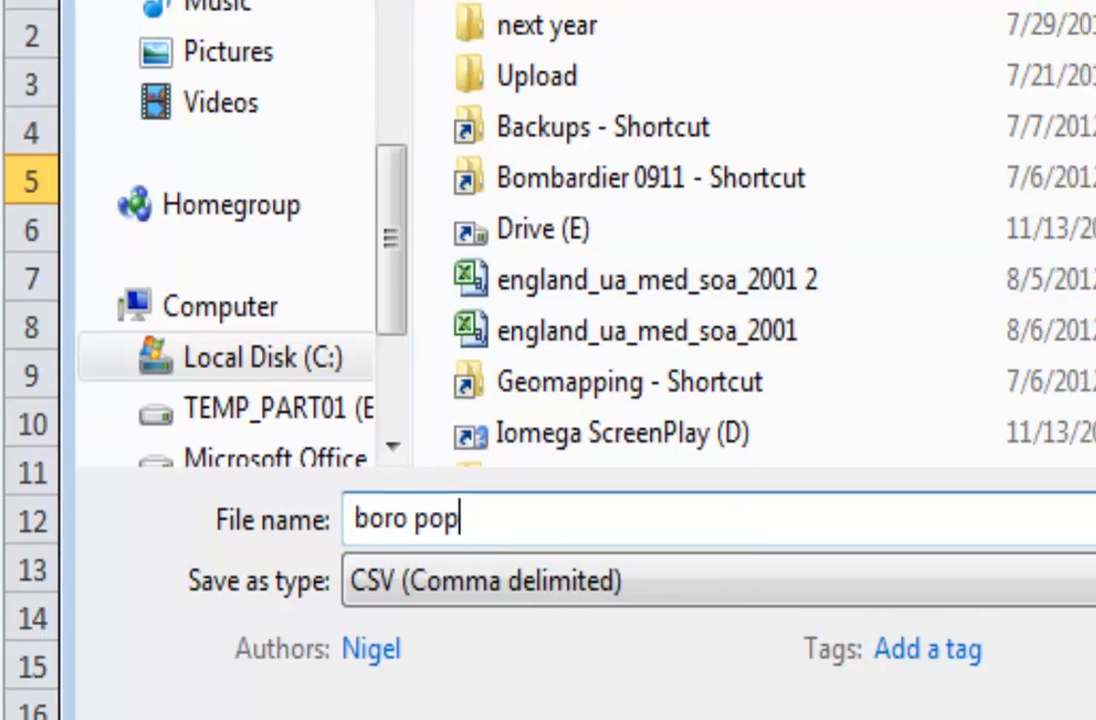
key("Return")
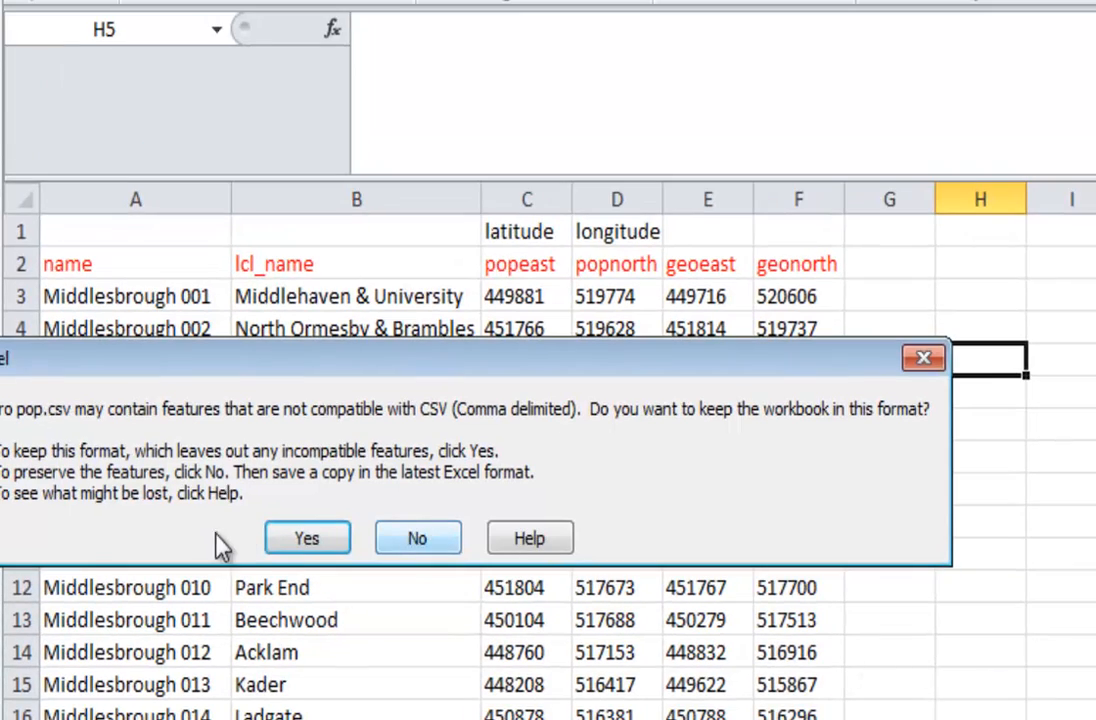
left_click(285, 540)
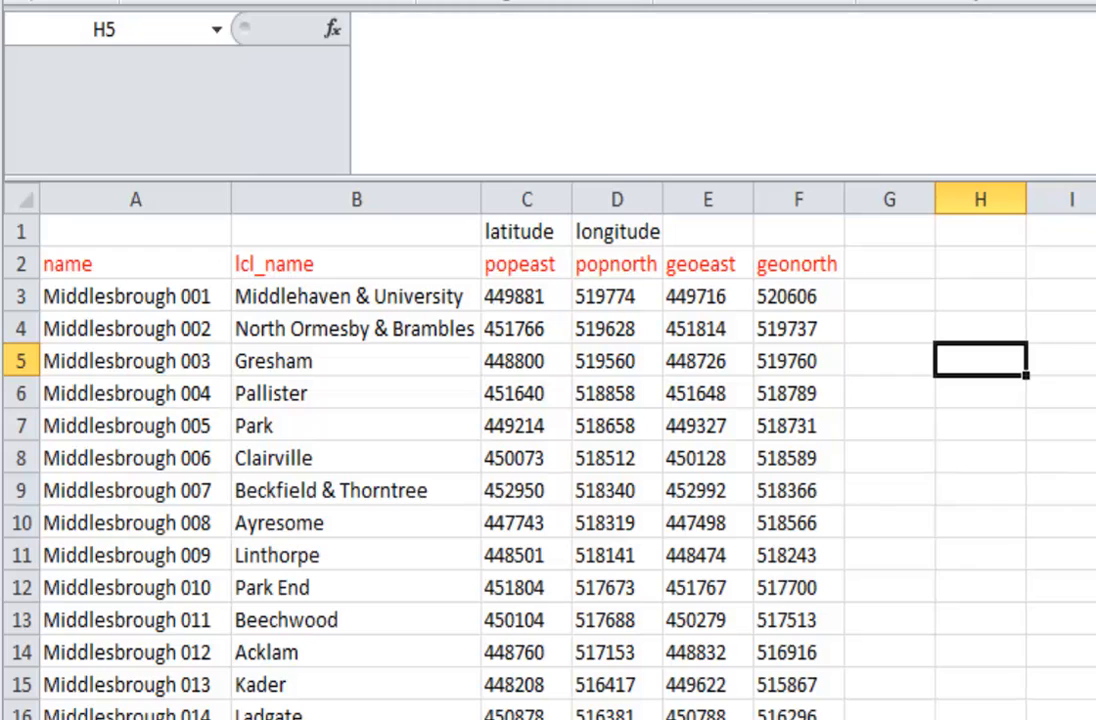
Save another copy of the spreadsheet as boro geo in CSV (Comma delimited) format.
key("alt+f")
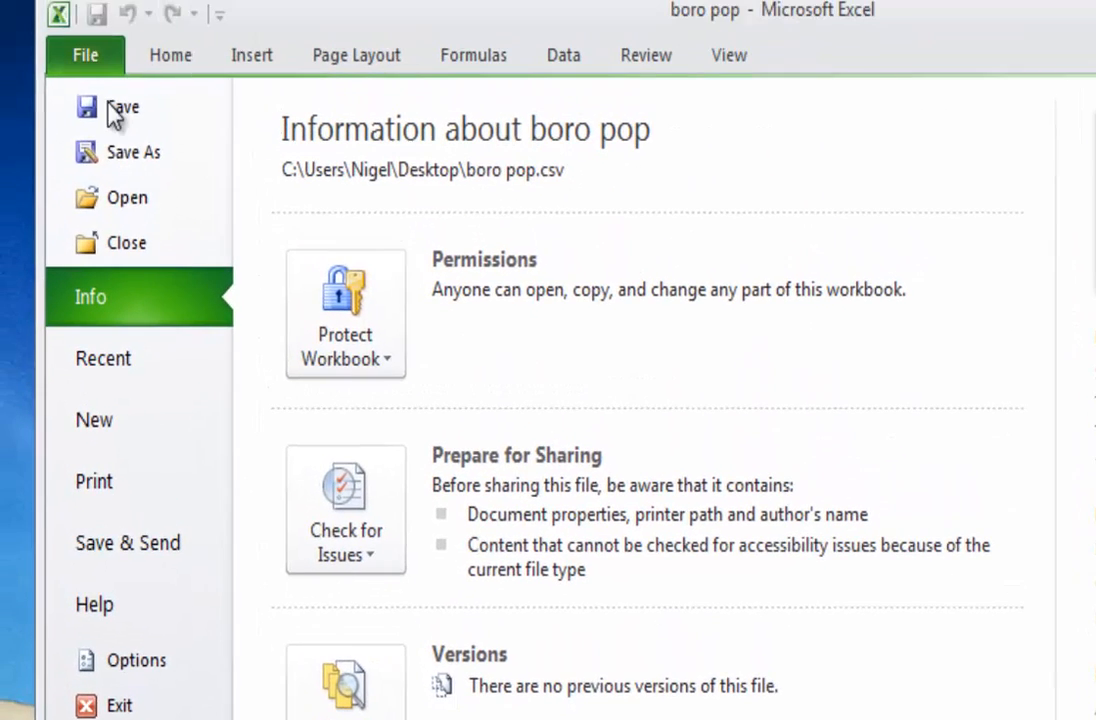
left_click(122, 156)
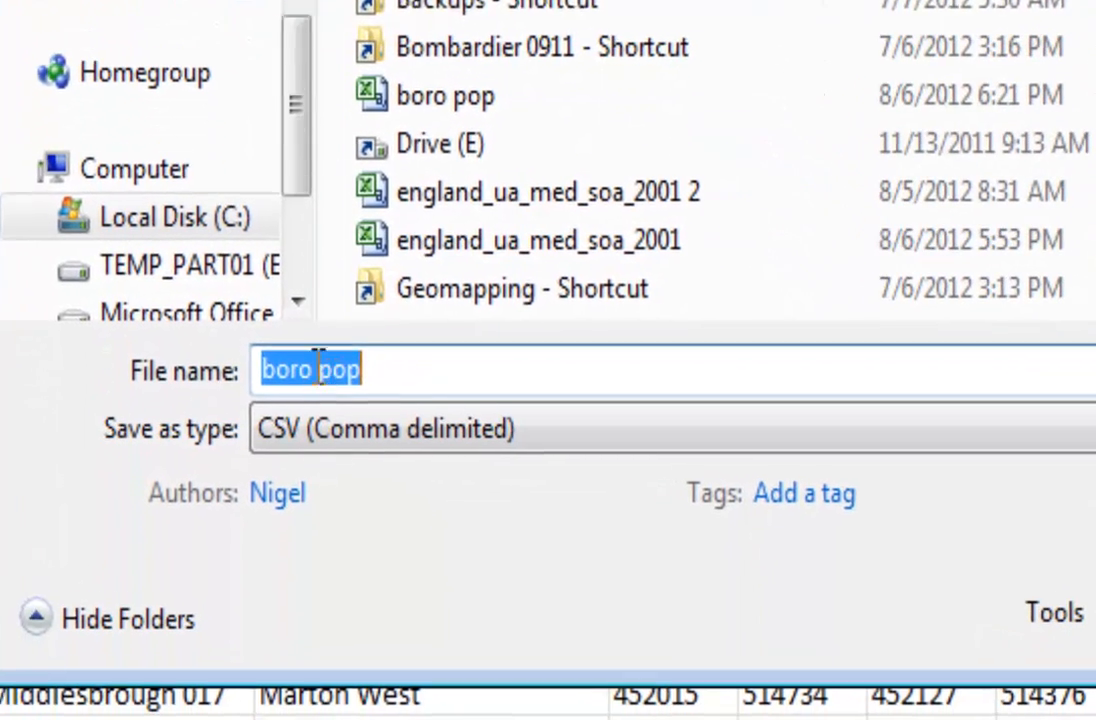
double_click(428, 370)
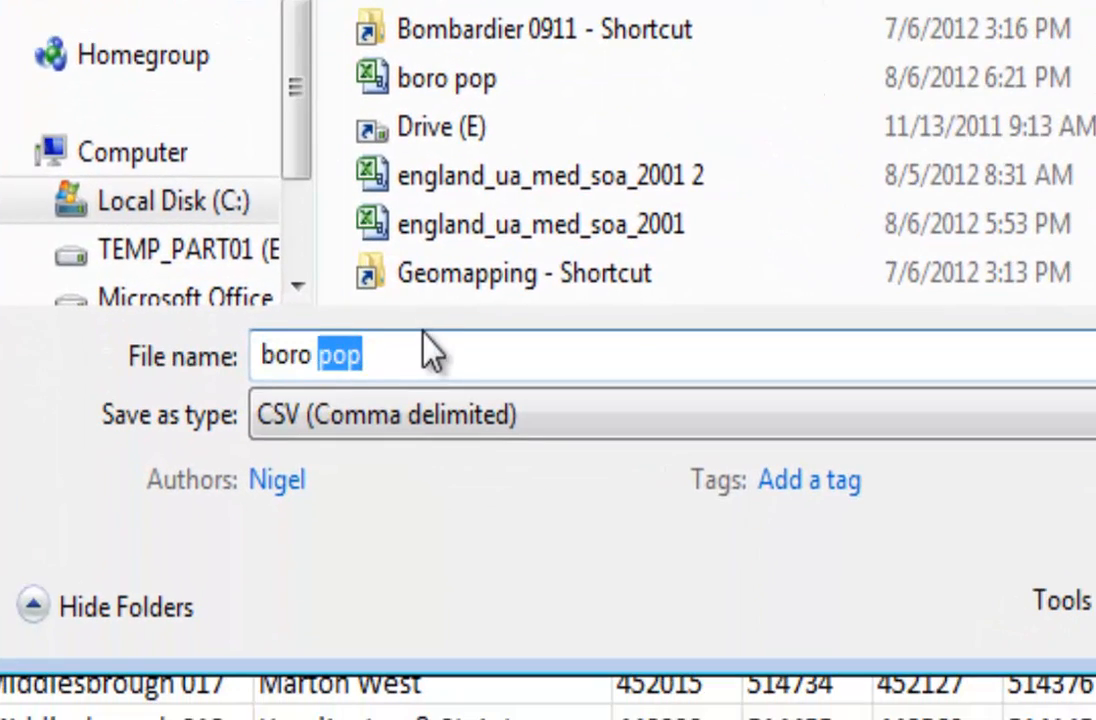
type("goe")
key("BackSpace")
key("BackSpace")
type("eo")
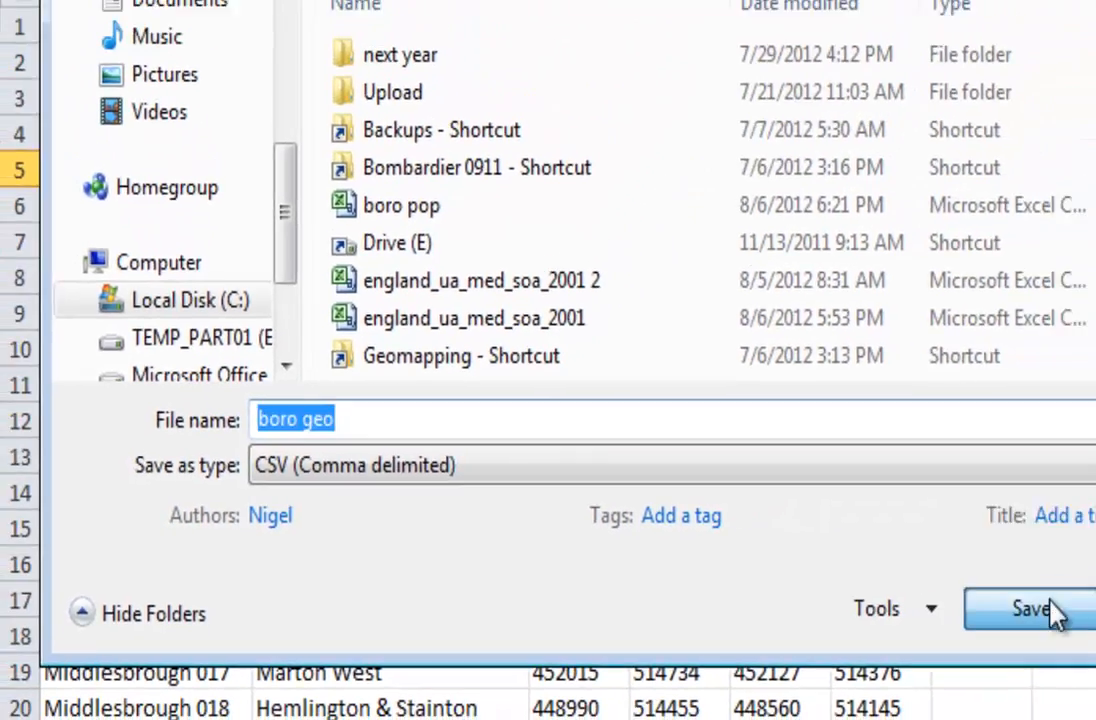
left_click(1052, 614)
left_click(332, 369)
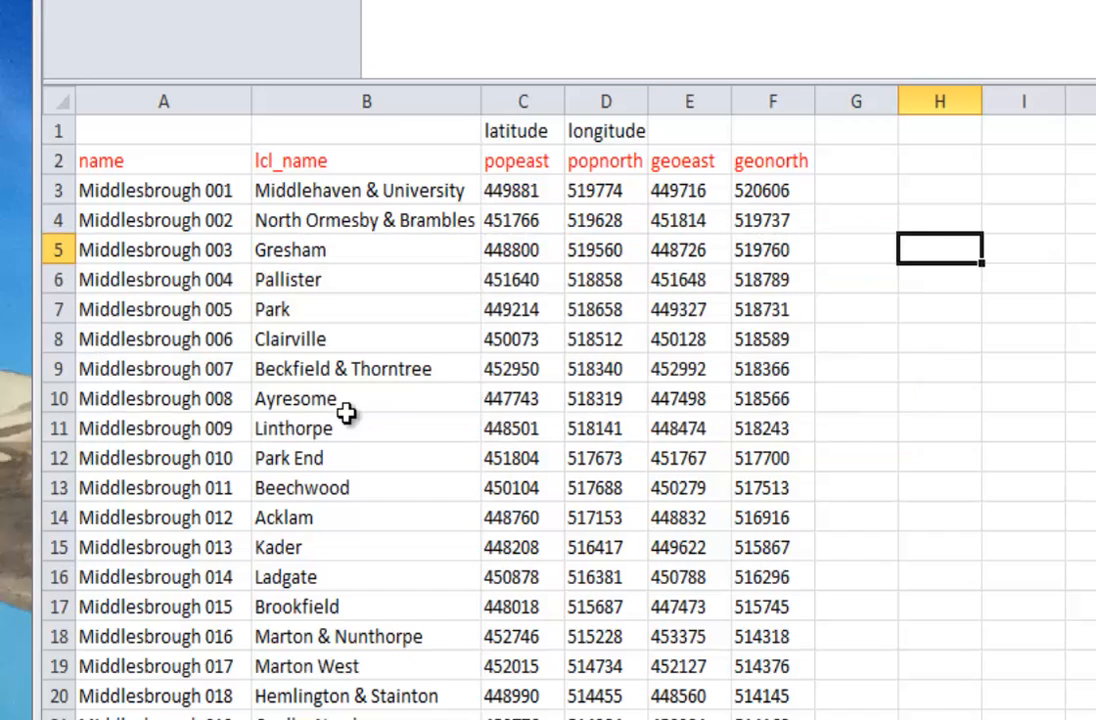
Delete the popeast and popnorth headings and values below the latitude and longitude labels, shifting the remaining cells left.
left_click(540, 164)
left_click_drag(583, 165, 590, 712)
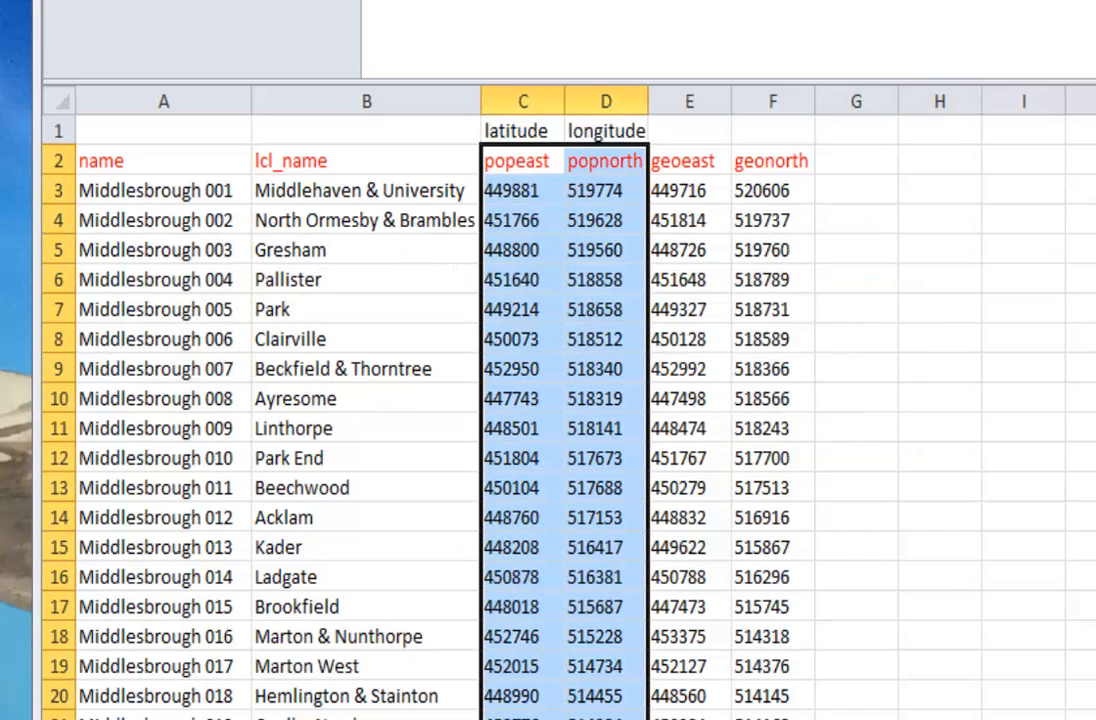
right_click(612, 254)
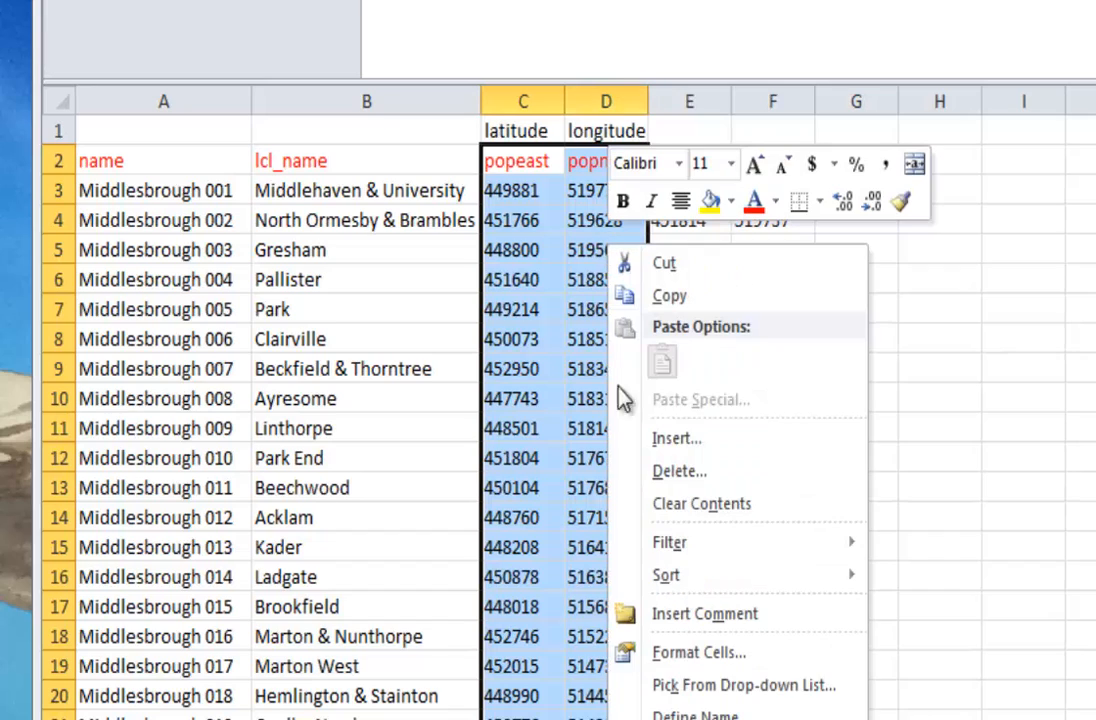
left_click(657, 474)
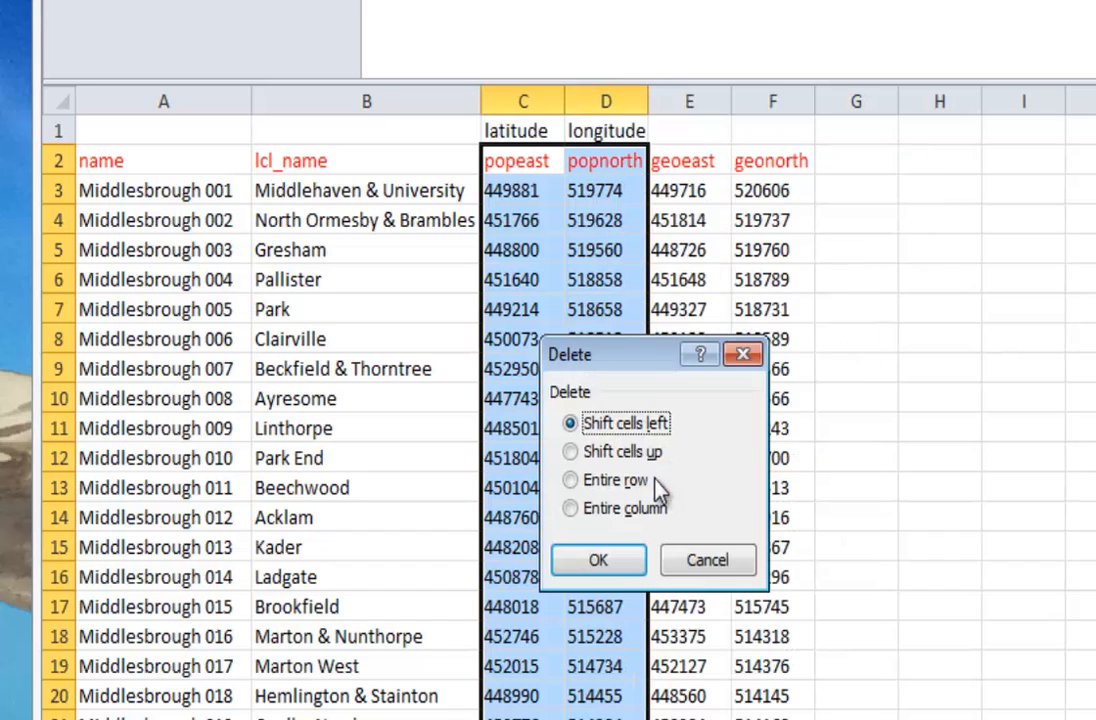
left_click(612, 568)
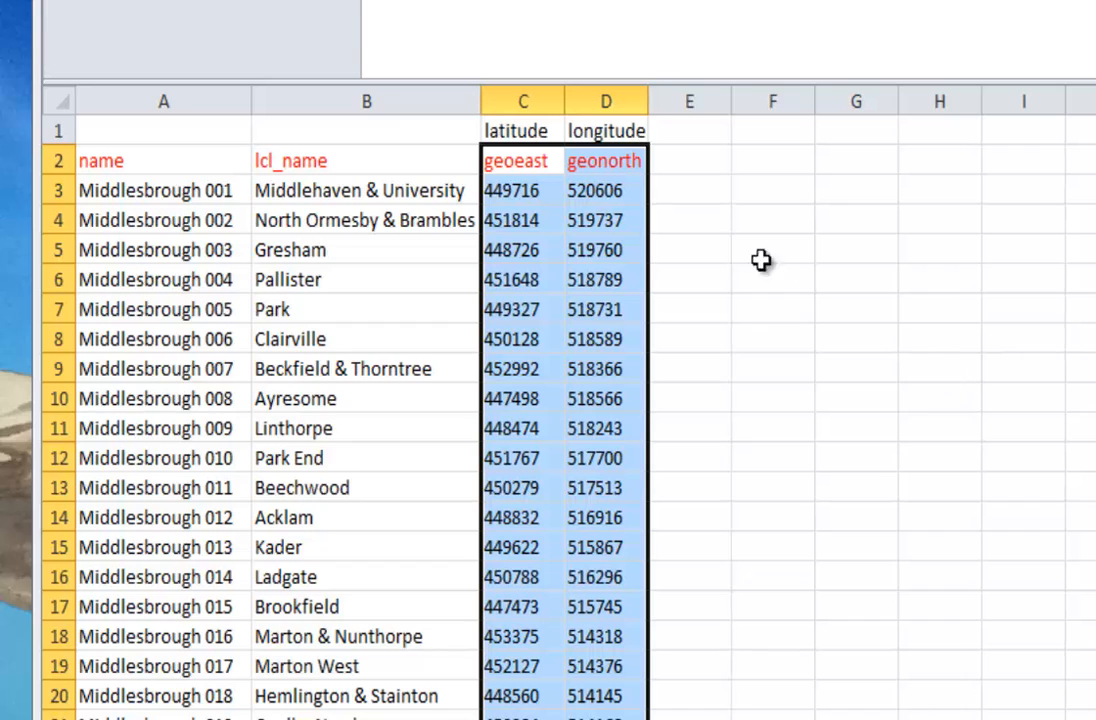
Save boro geo in CSV format and close it, then open the boro pop file.
key("ctrl+s")
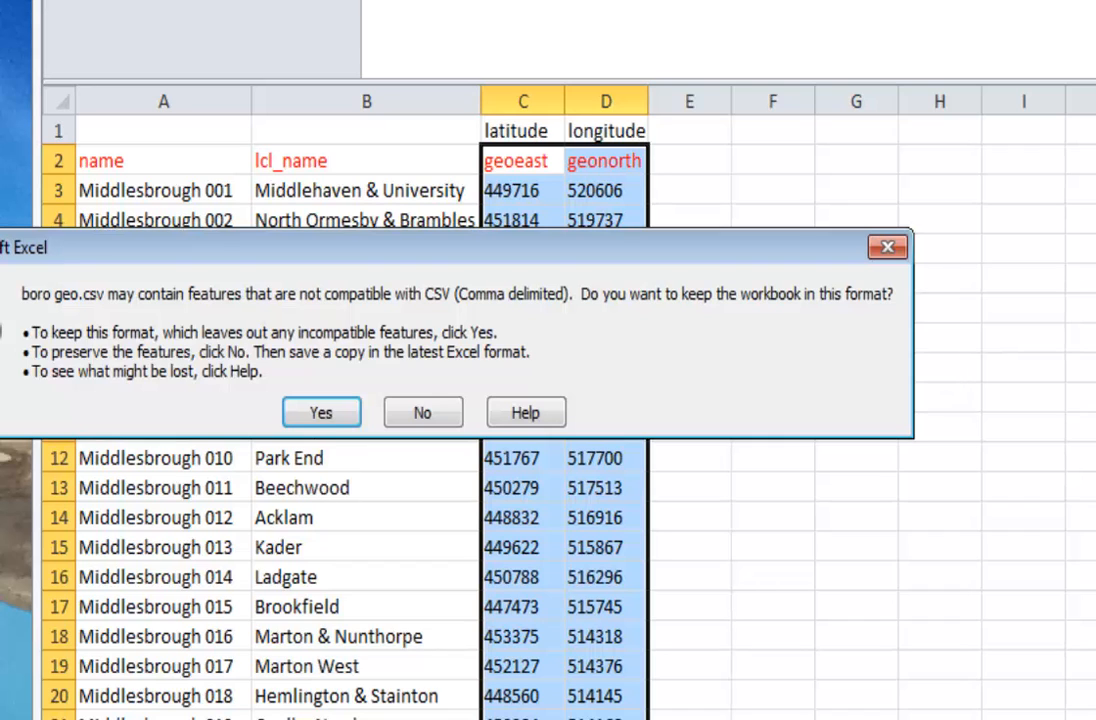
left_click(322, 416)
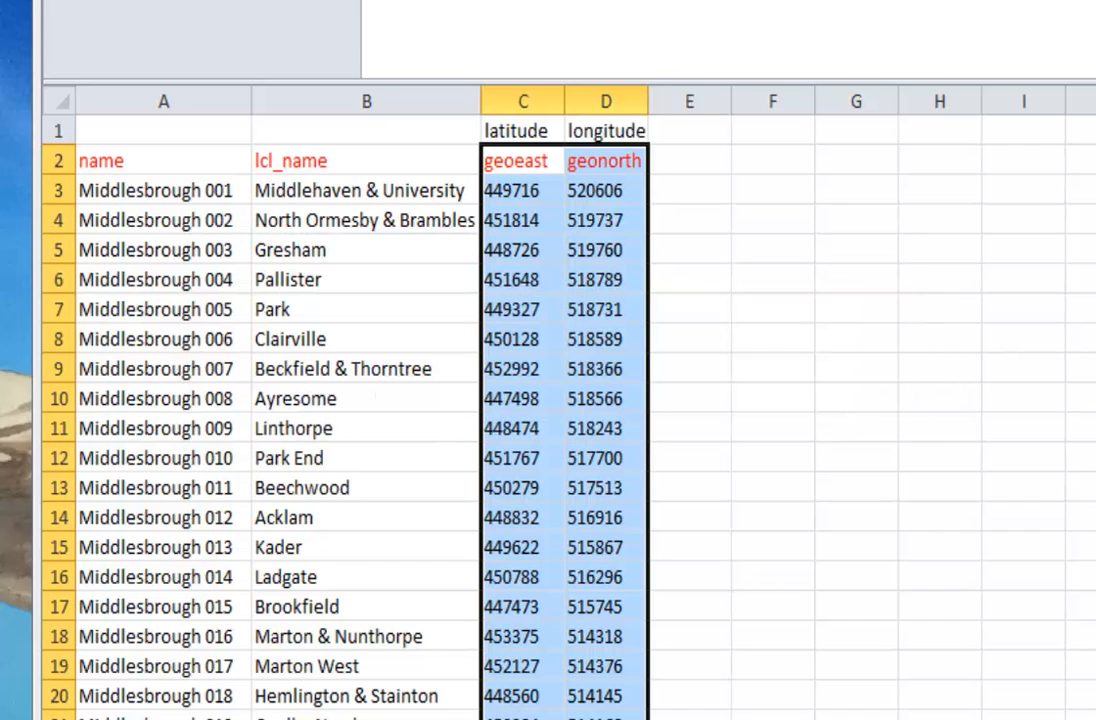
key("alt+F4")
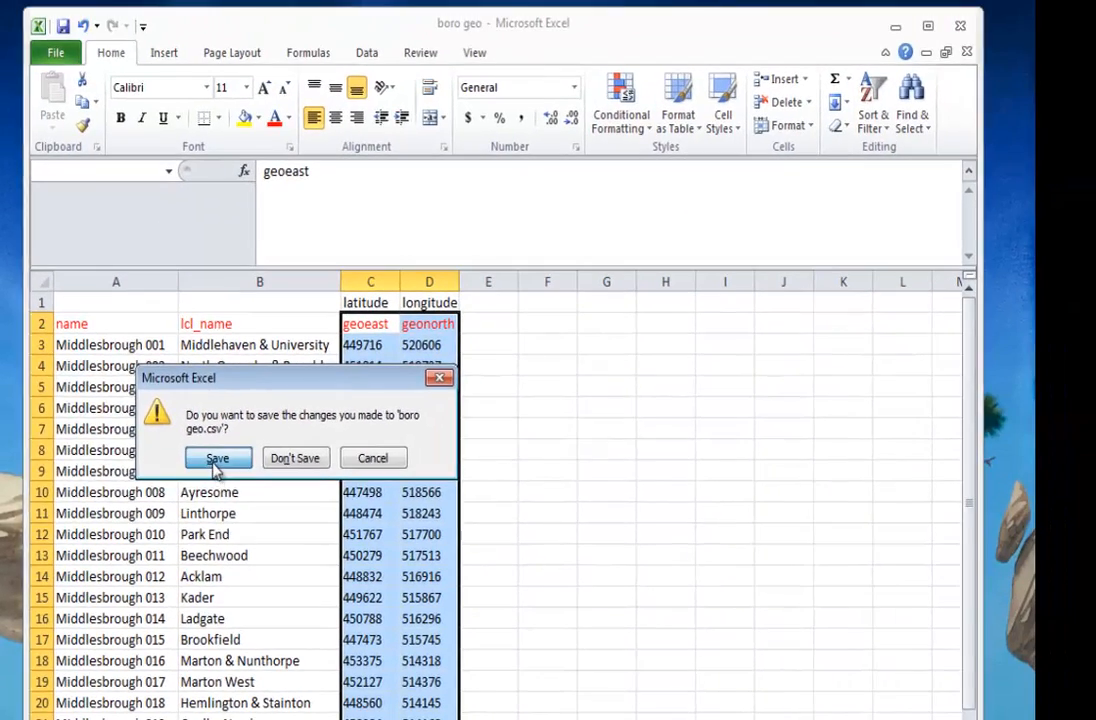
left_click(302, 358)
left_click(226, 502)
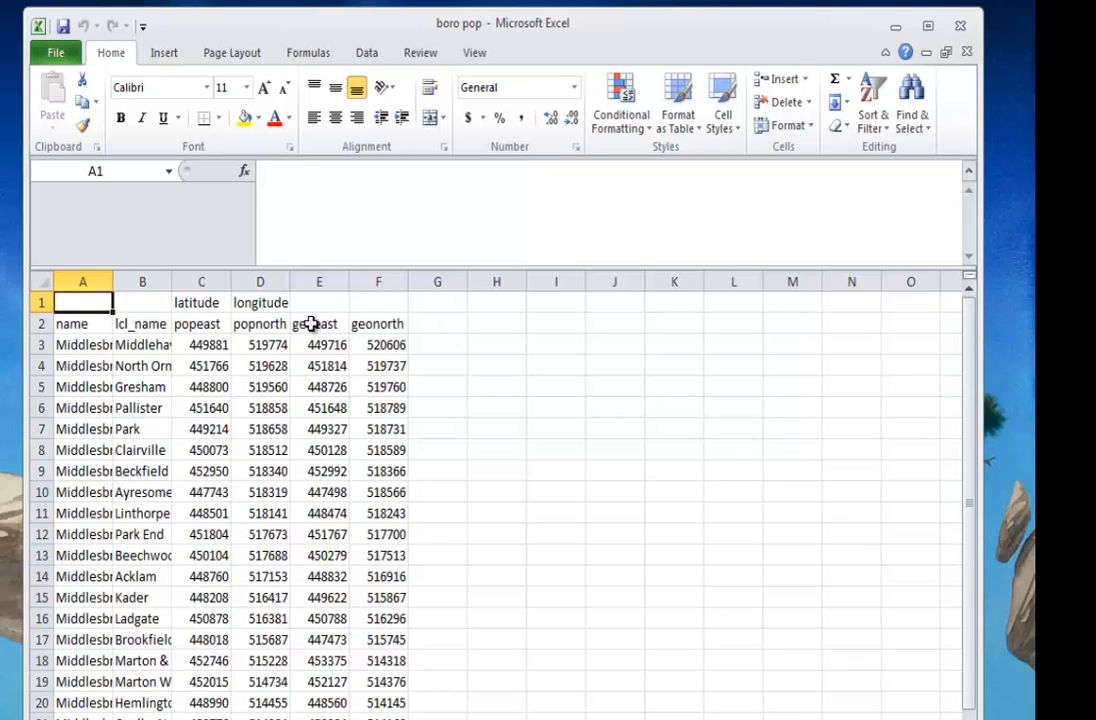
Delete the geoeast and geonorth headings and values from boro pop and save the file in CSV format.
left_click_drag(313, 324, 359, 706)
right_click(359, 518)
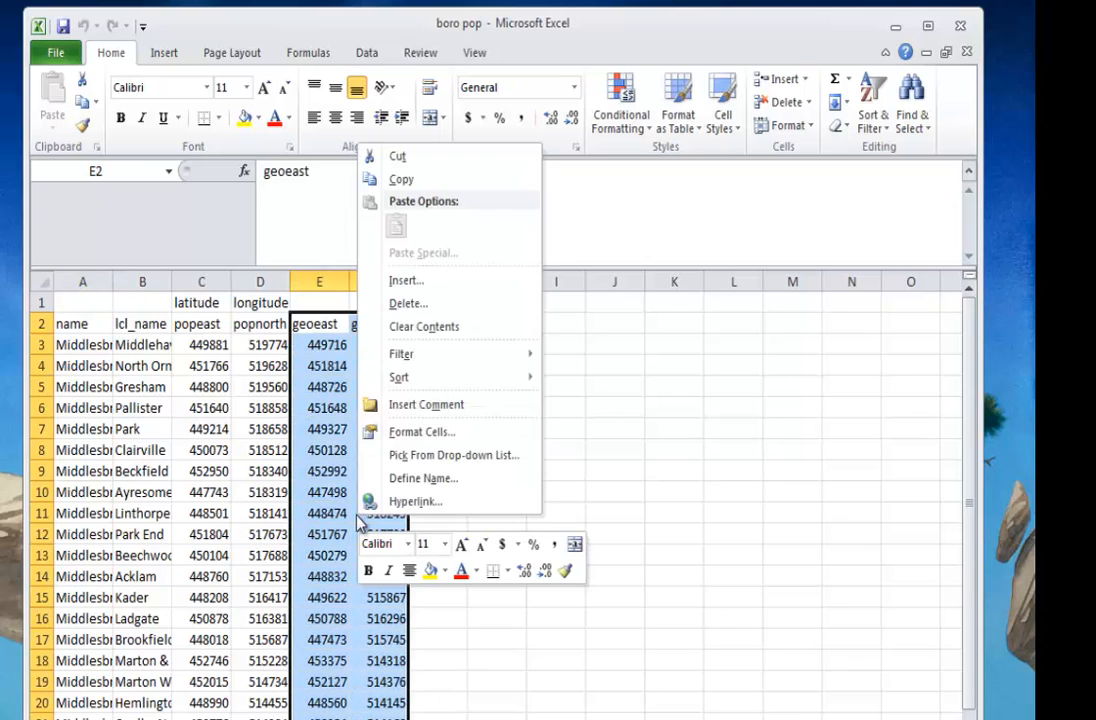
left_click(424, 304)
left_click(385, 353)
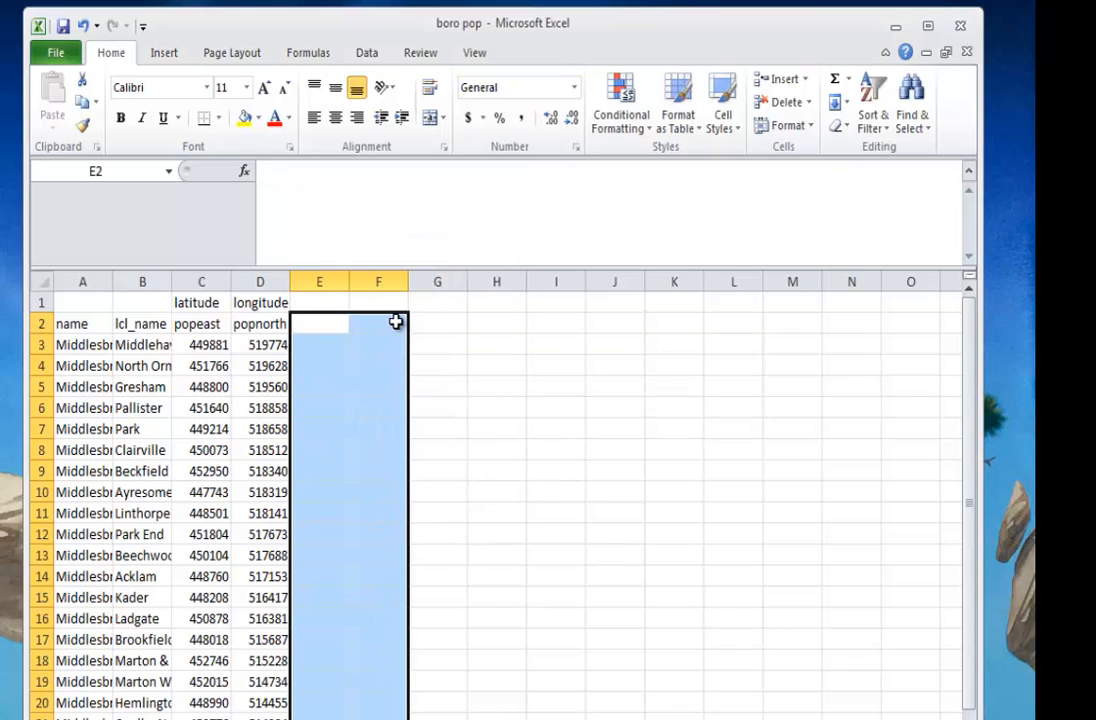
left_click(496, 323)
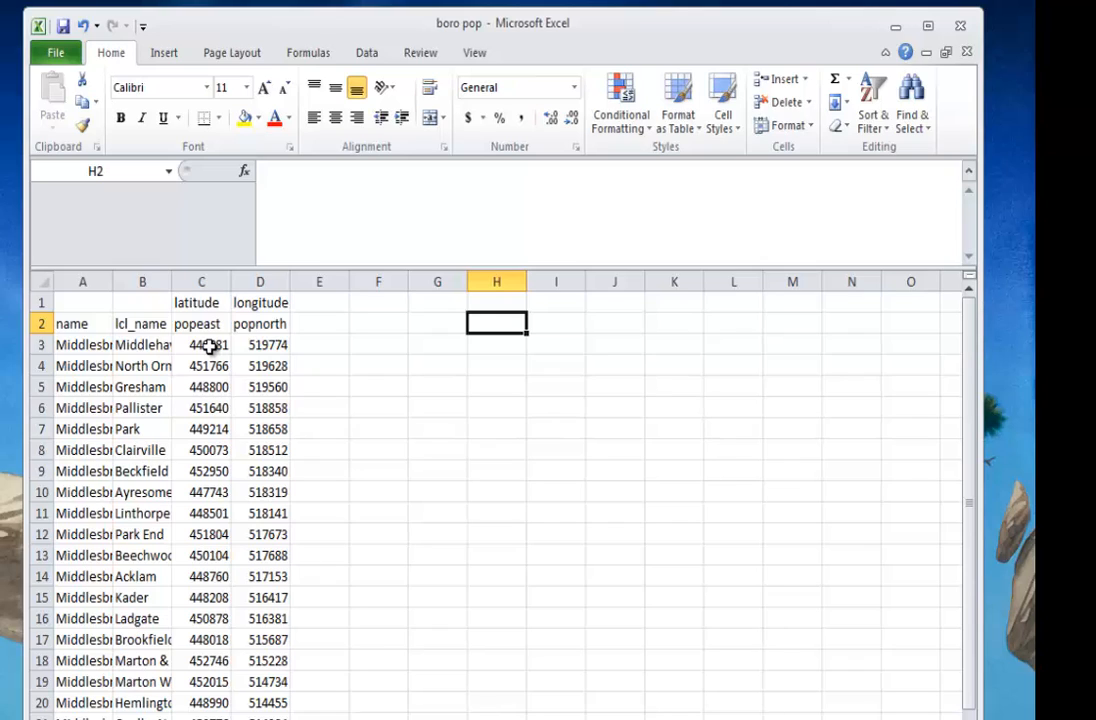
left_click(62, 26)
left_click(227, 502)
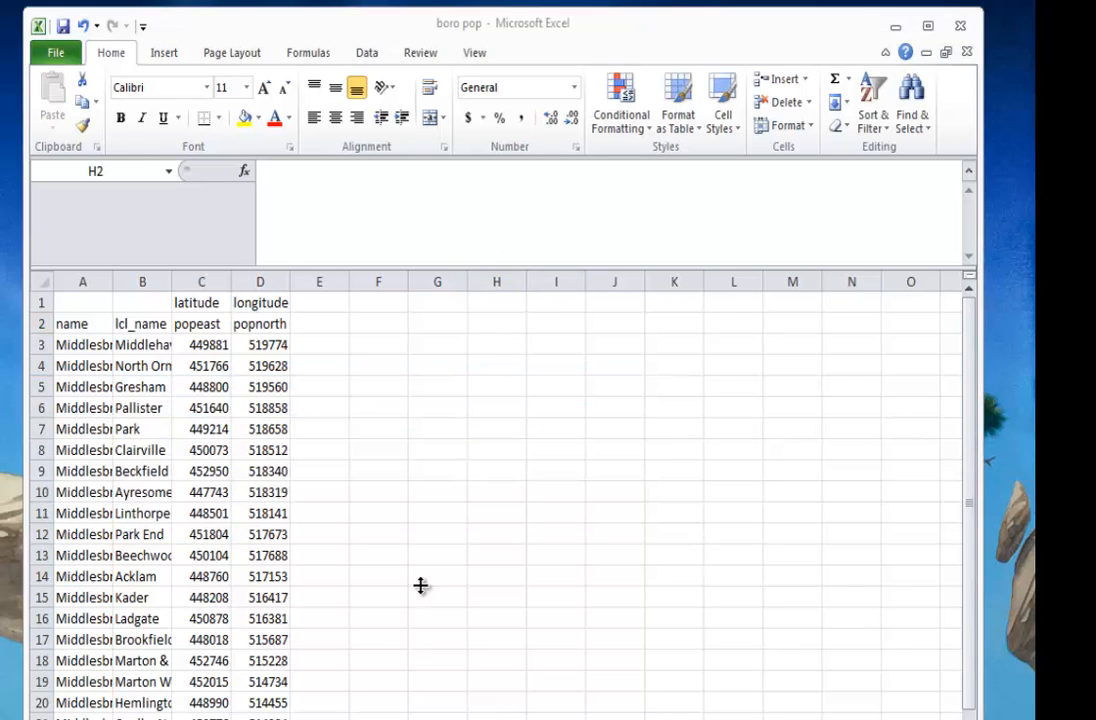
Switch to the gridreferencefinder Batch Convert Tool in the browser and clear the old coordinate data from it.
key("alt+Tab")
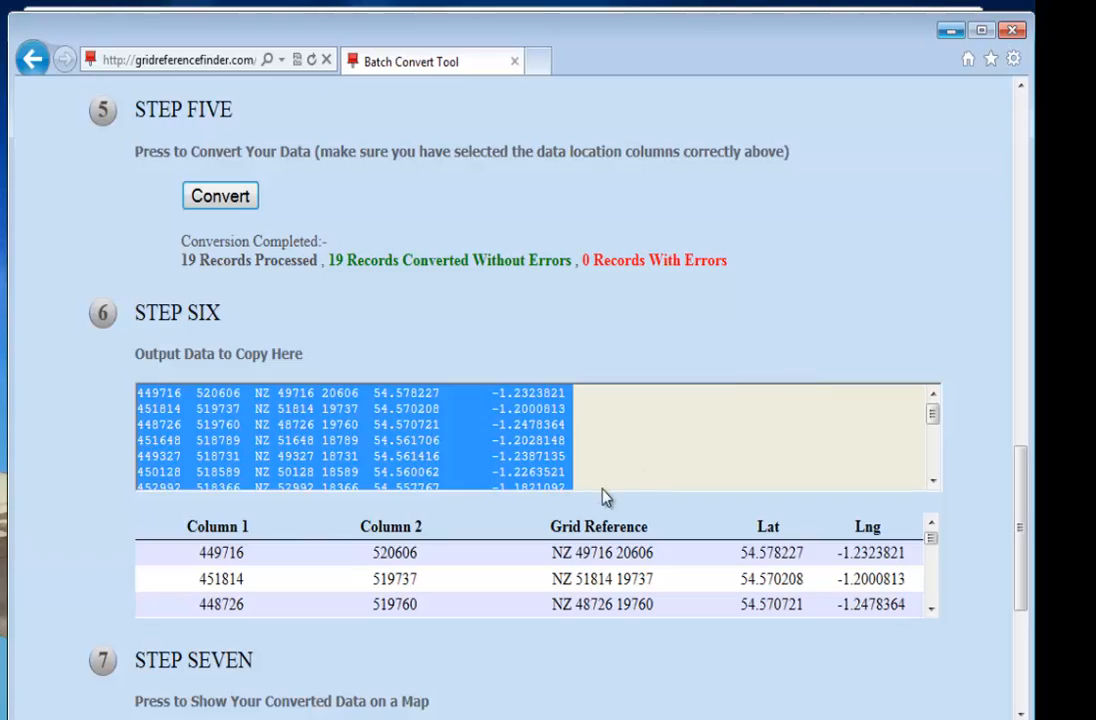
key("ctrl+x")
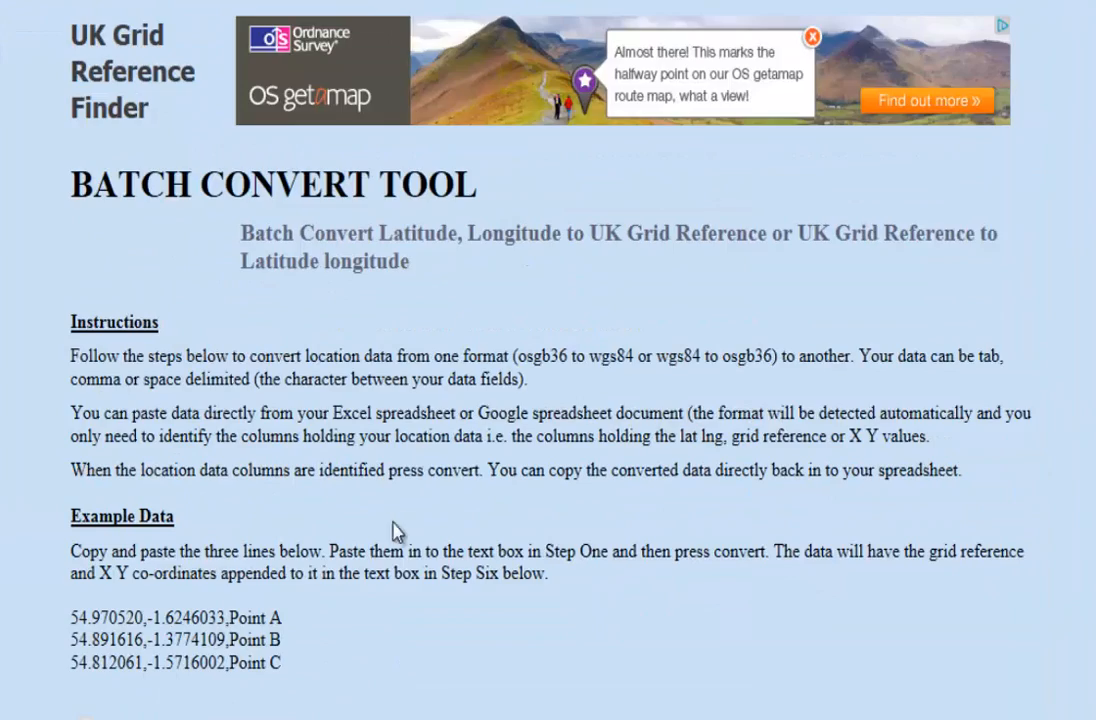
scroll(391, 527, "down", 3)
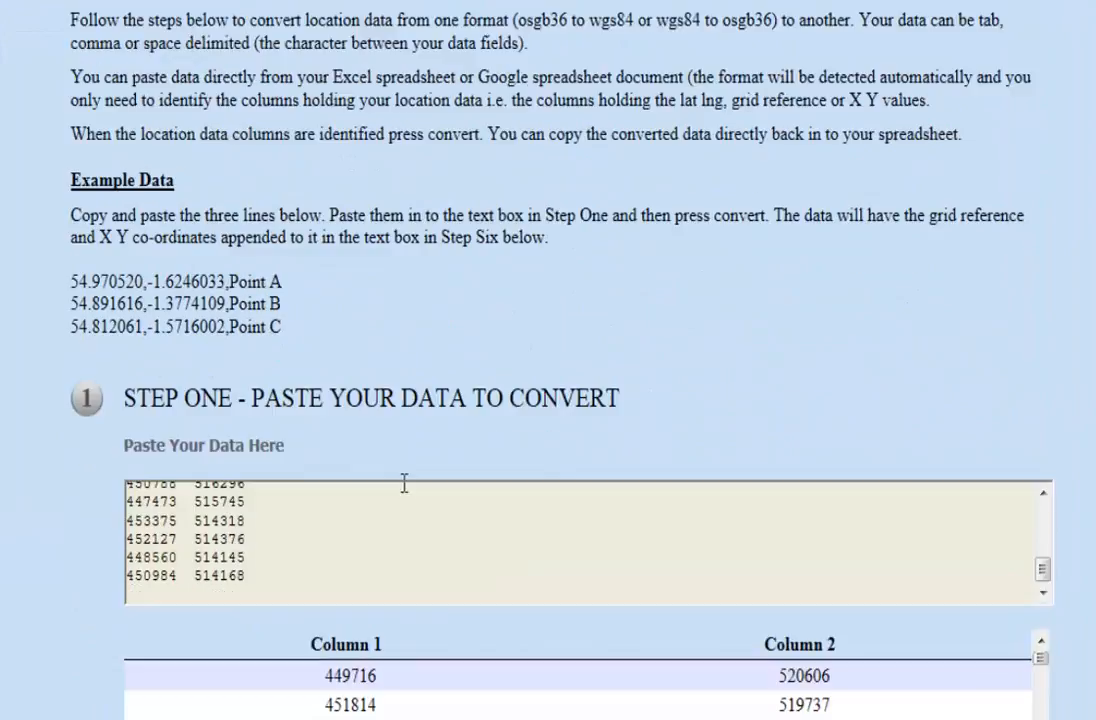
key("ctrl+a")
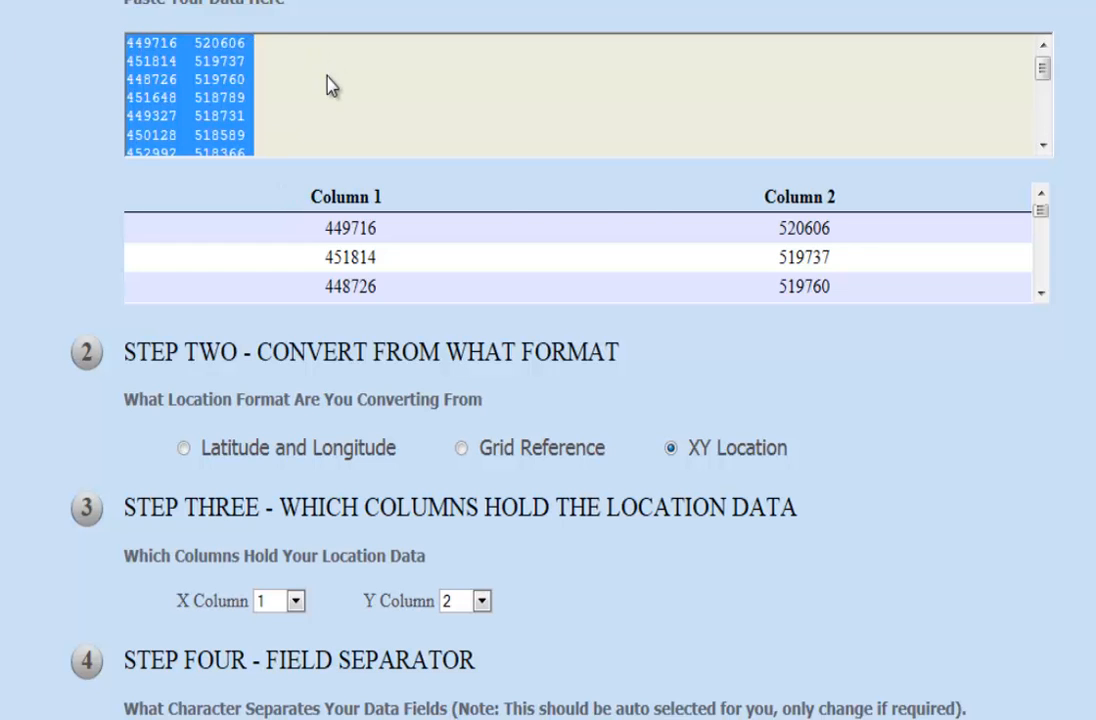
key("Delete")
scroll(548, 360, "up", 6)
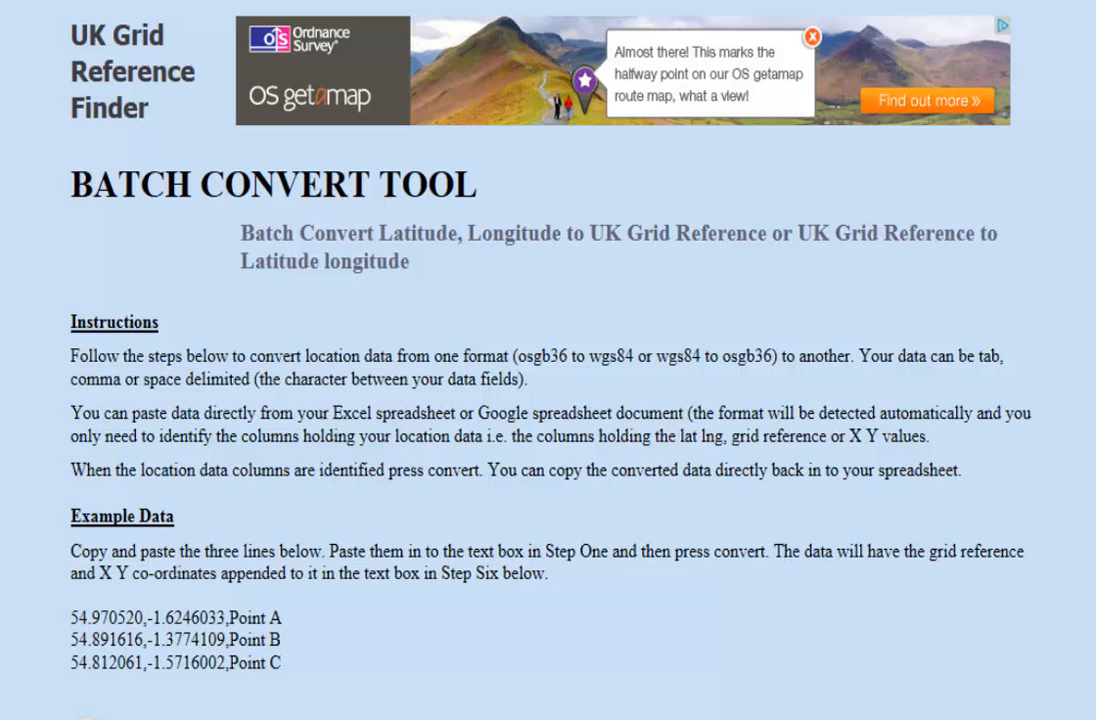
Copy all popeast and popnorth values from boro pop in Excel and paste them into the Batch Convert Tool's Step One data box.
key("alt+Tab")
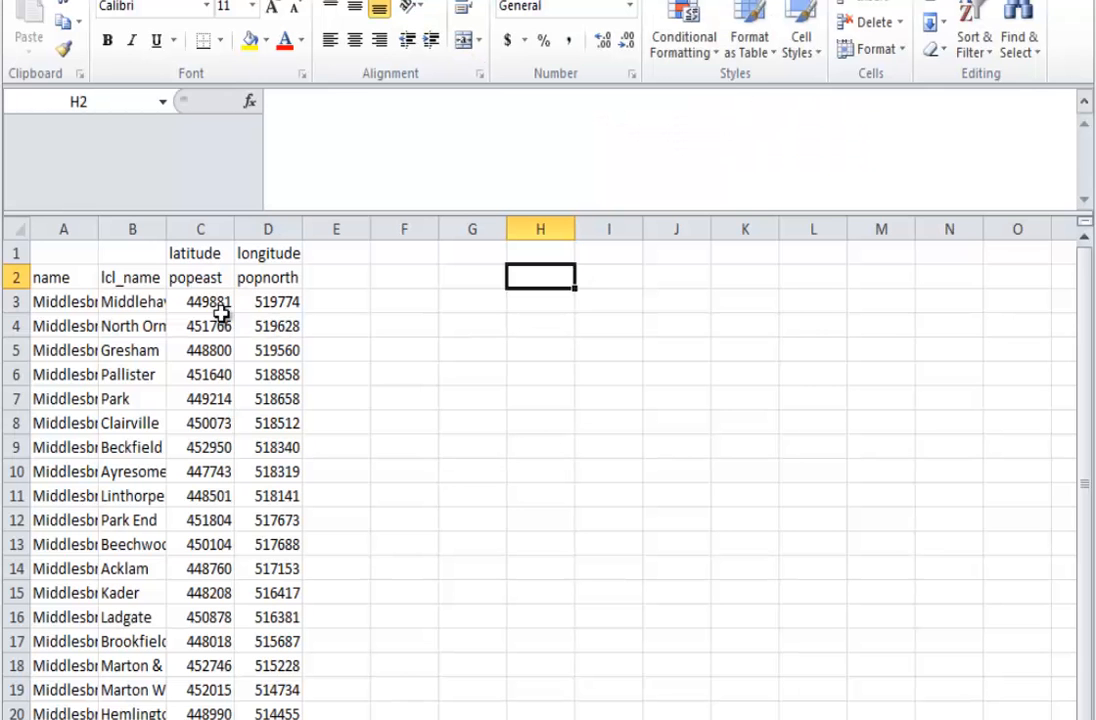
left_click_drag(215, 299, 280, 718)
right_click(267, 619)
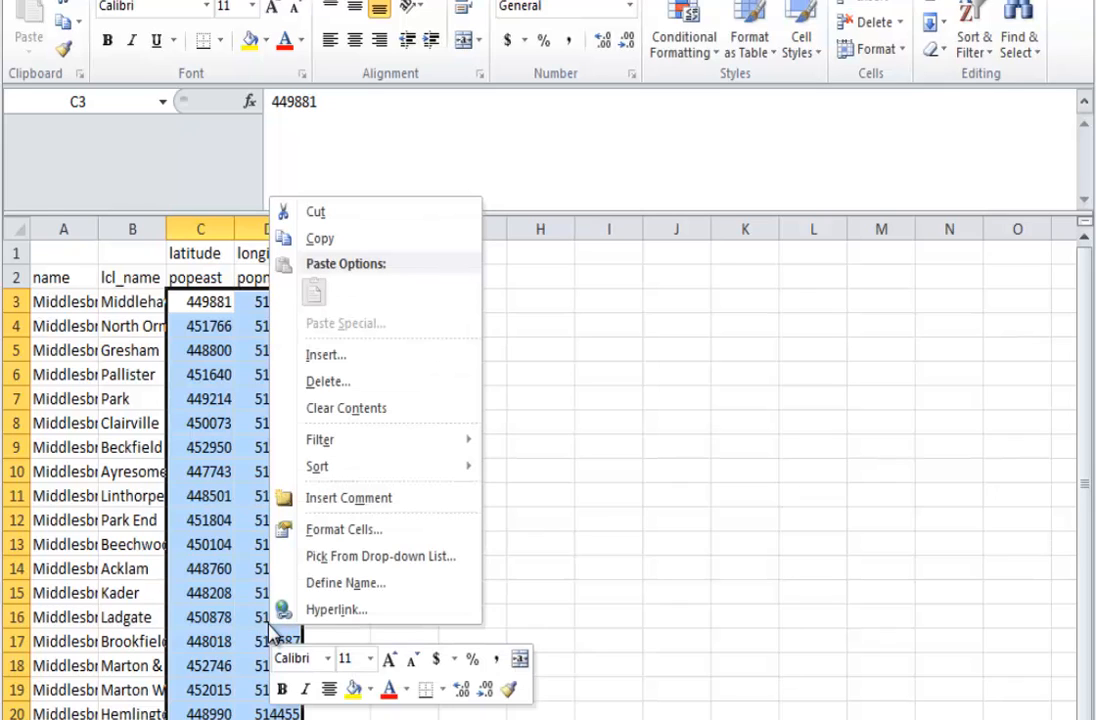
left_click(325, 232)
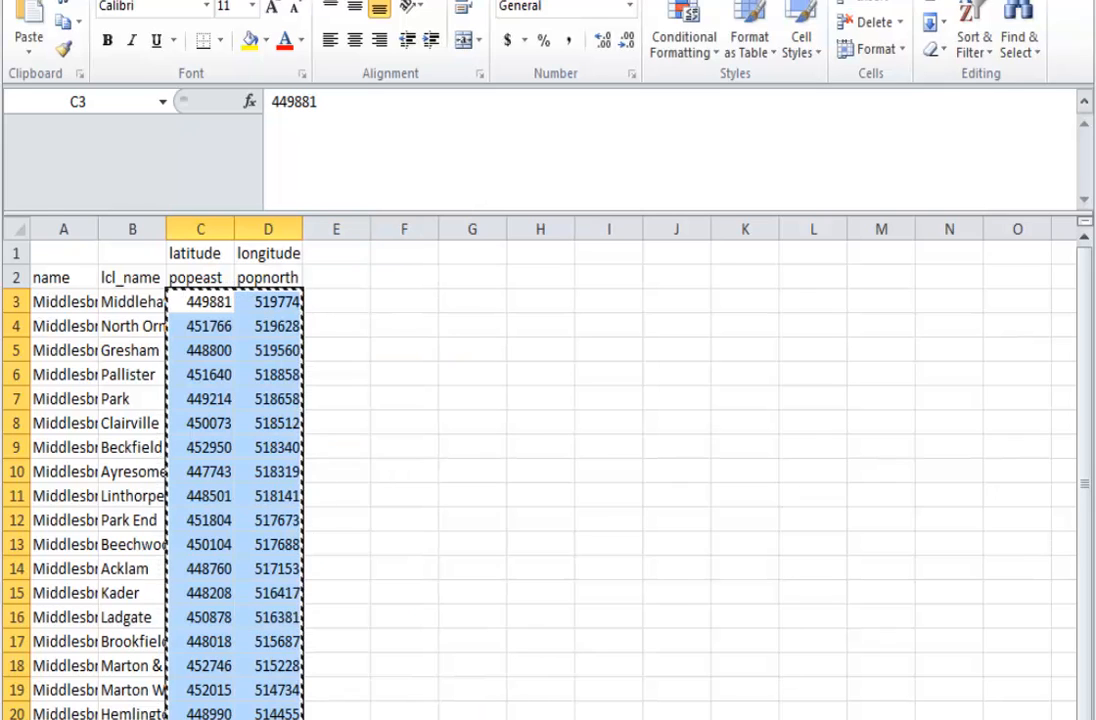
key("alt+Tab")
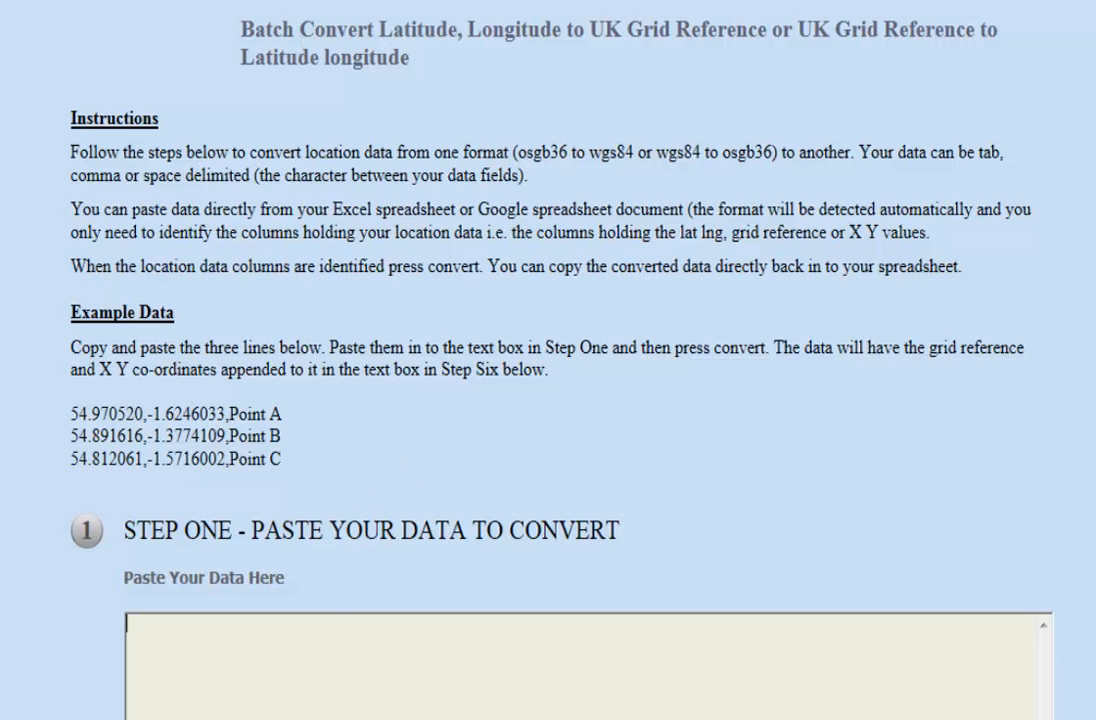
scroll(392, 533, "down", 2)
right_click(250, 508)
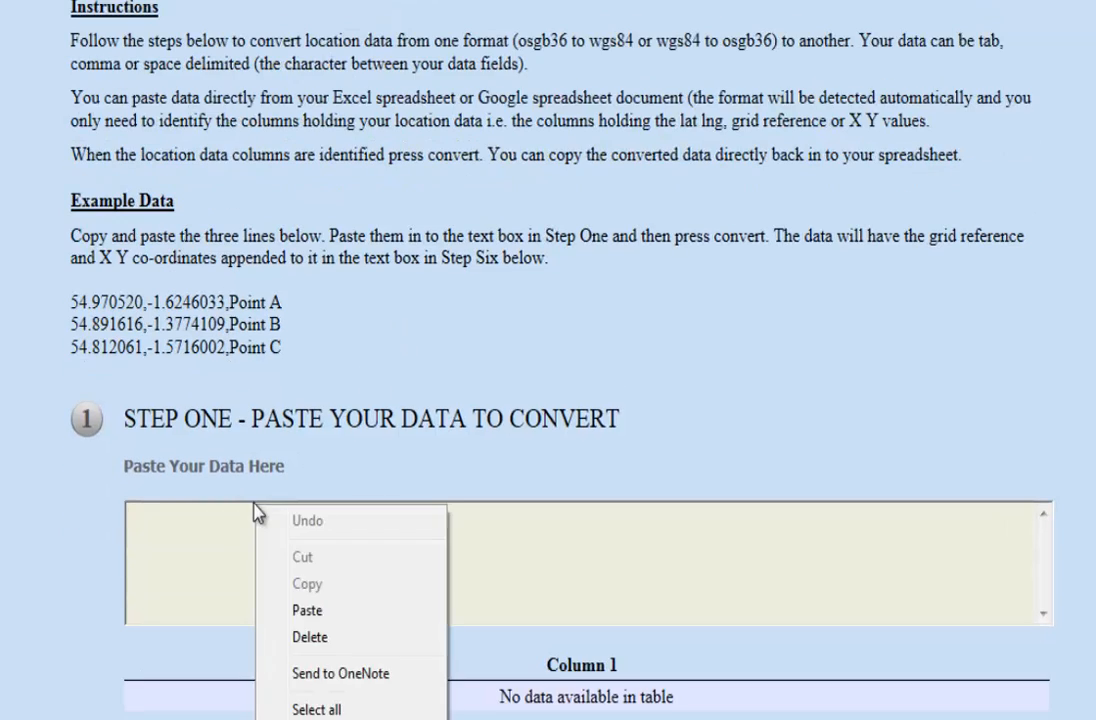
left_click(344, 624)
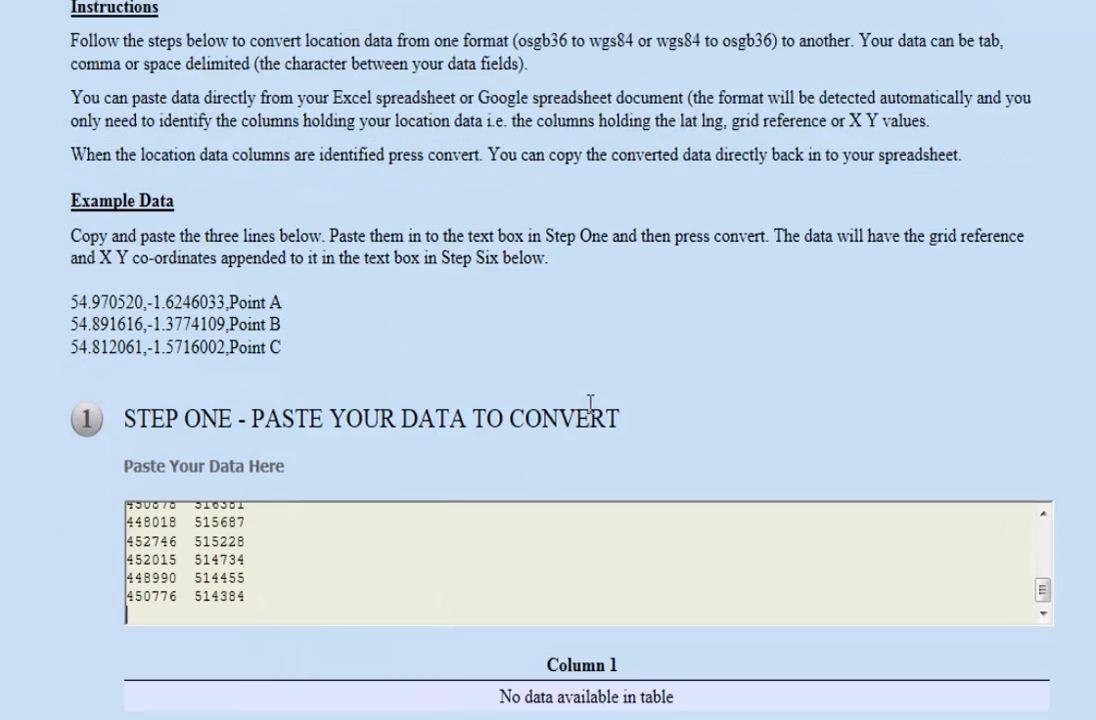
Convert the pasted coordinates from XY Location format, using columns 1 and 2 and Tab as the field separator.
scroll(610, 418, "down", 7)
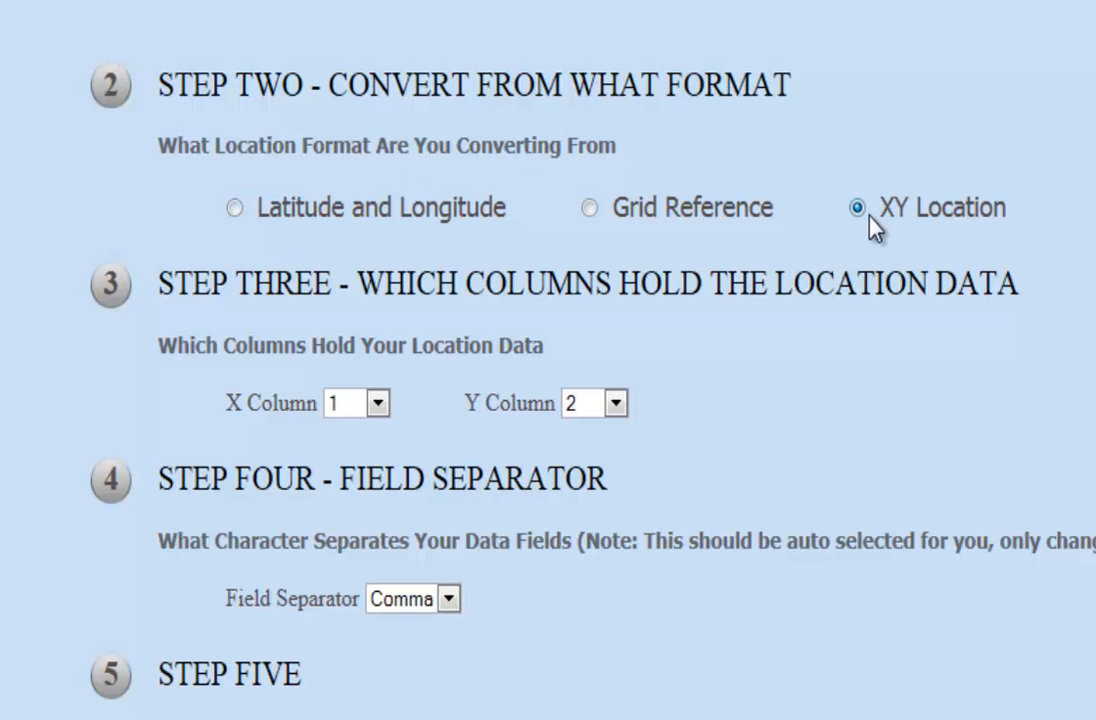
scroll(430, 325, "down", 3)
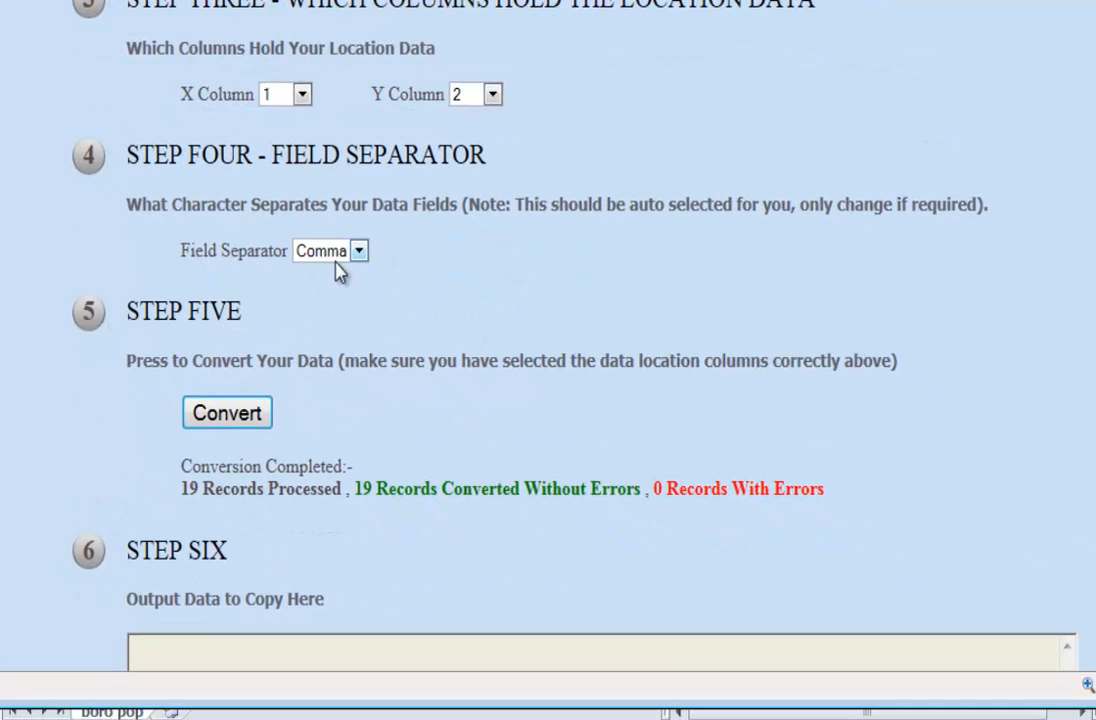
left_click(337, 256)
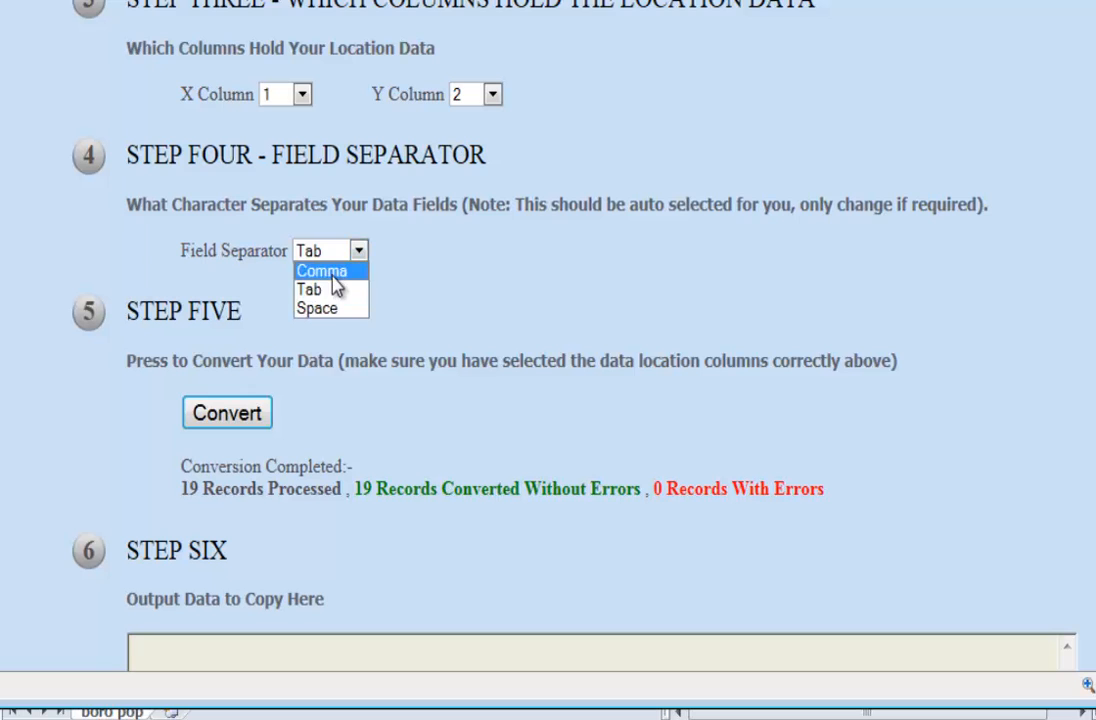
left_click(322, 295)
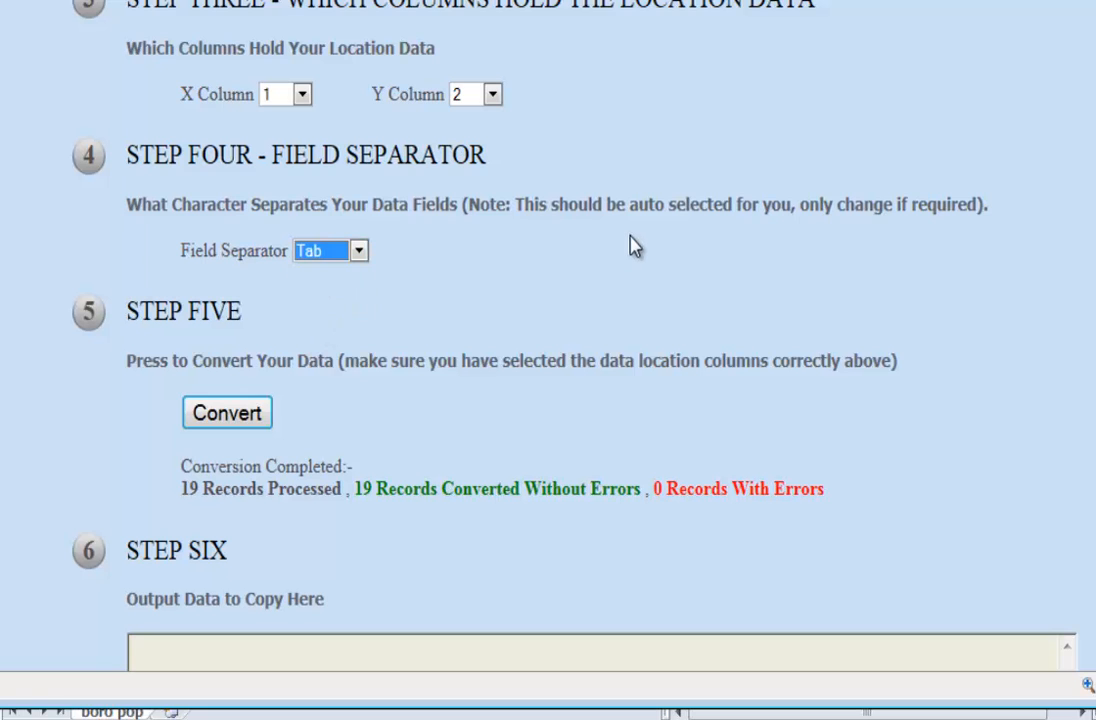
scroll(632, 246, "down", 3)
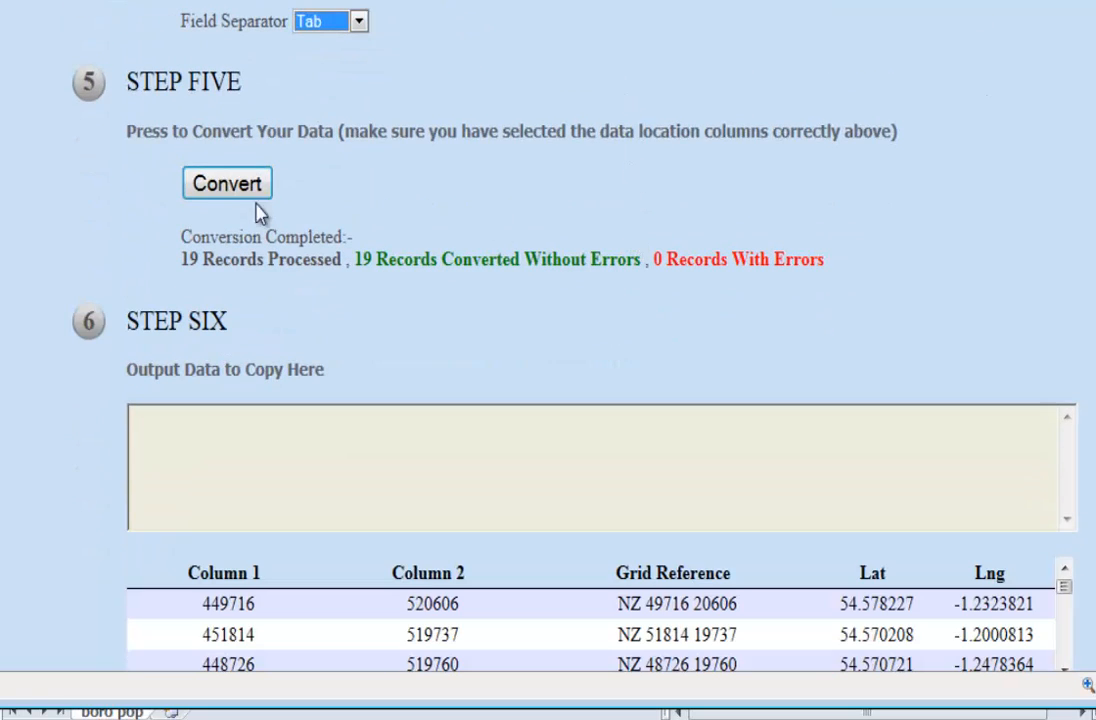
left_click(227, 183)
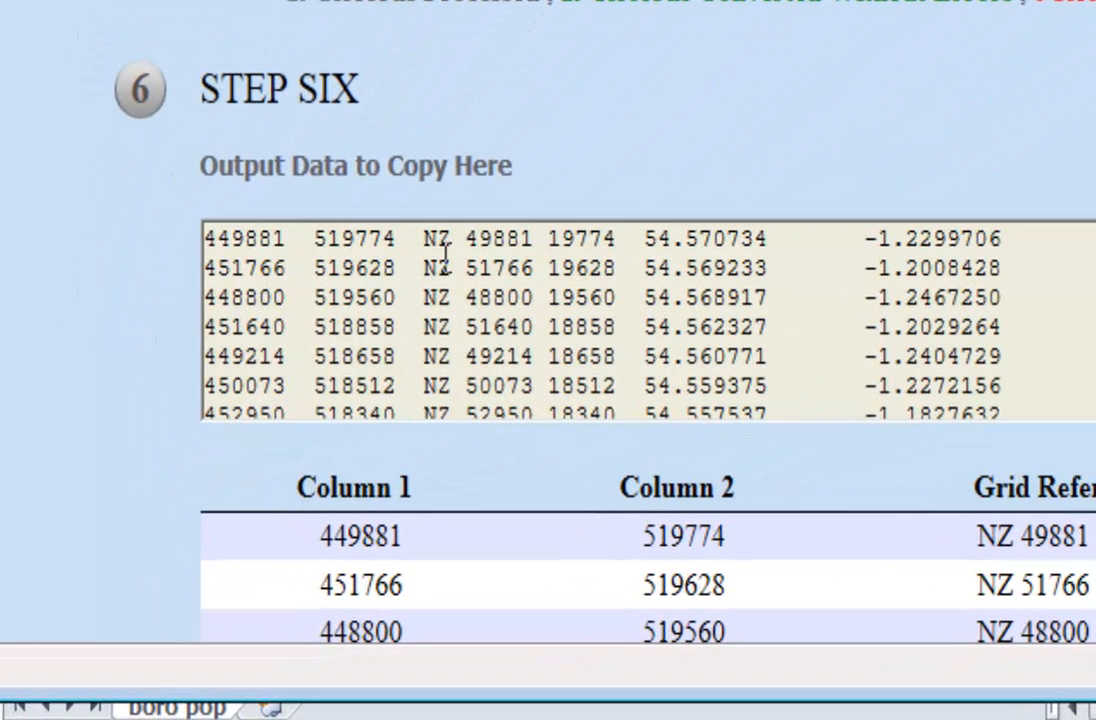
Copy all the converted output data from the Step Six box.
left_click(497, 250)
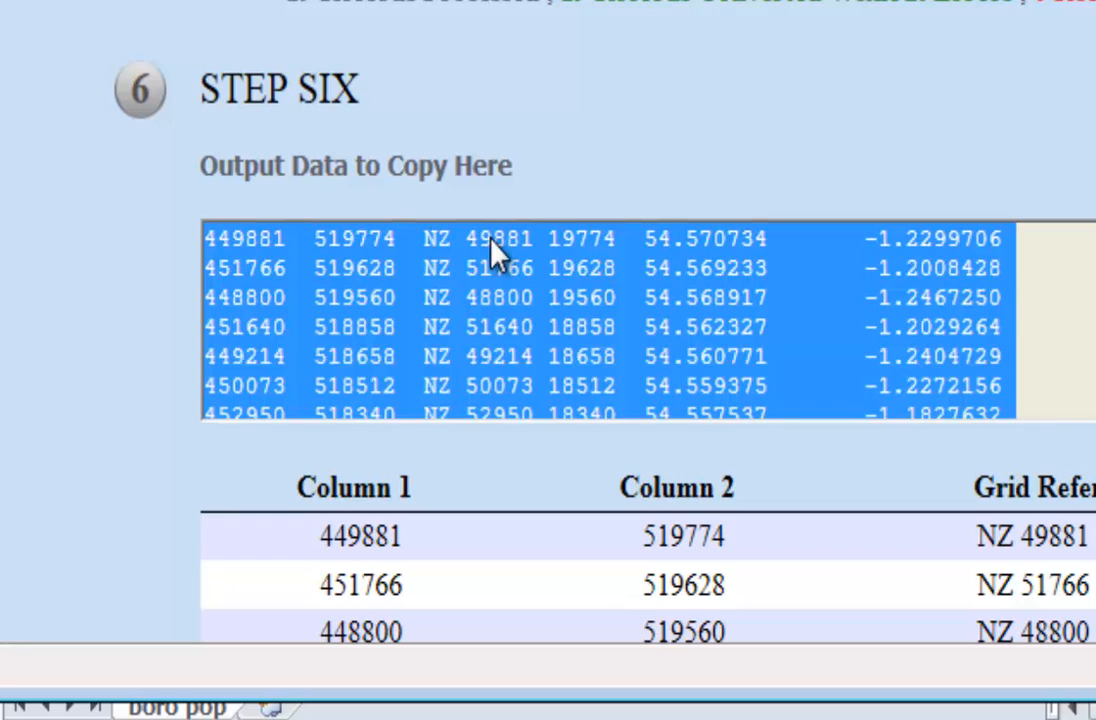
left_click(505, 262)
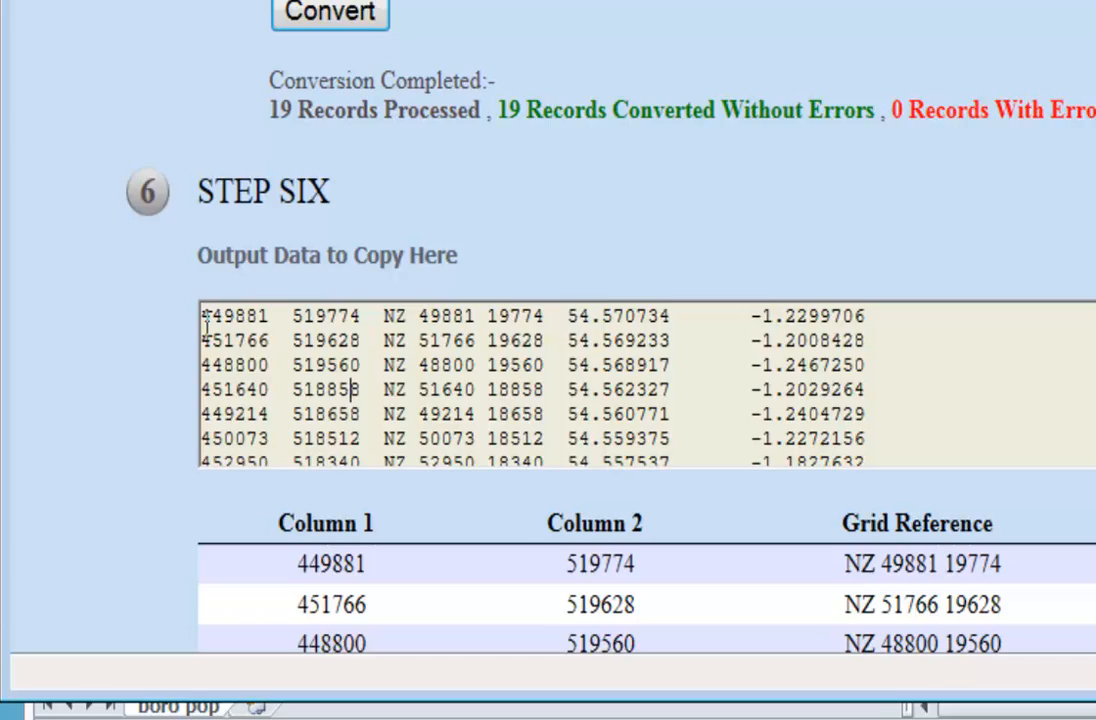
left_click_drag(206, 239, 990, 484)
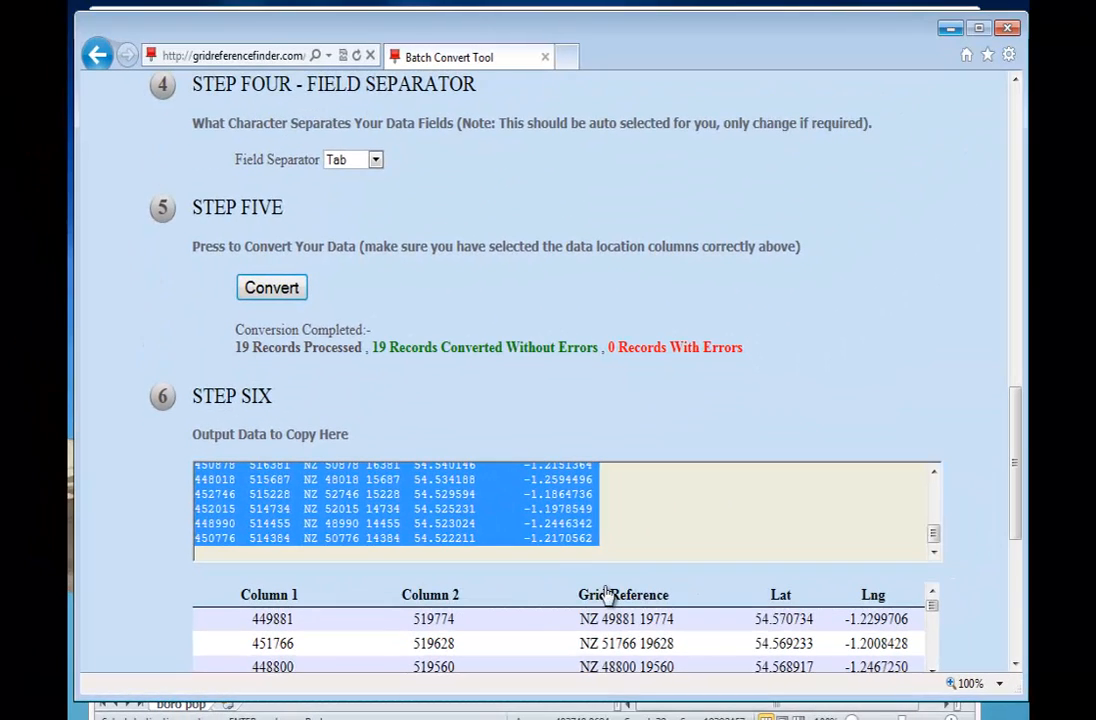
right_click(556, 530)
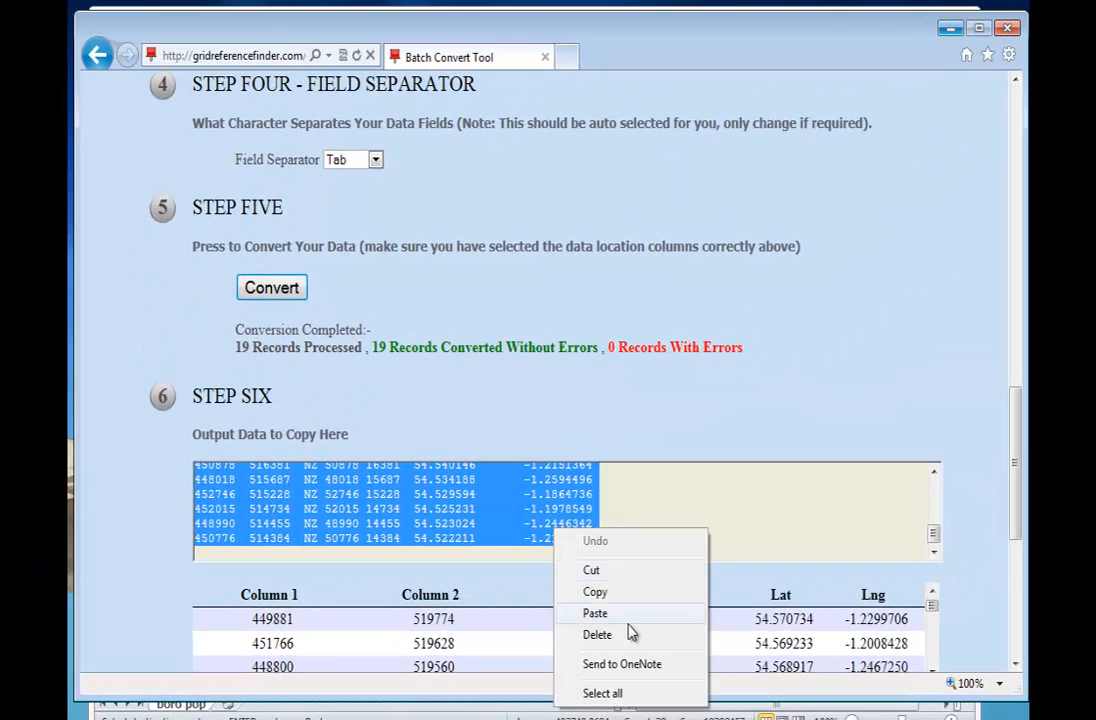
left_click(596, 592)
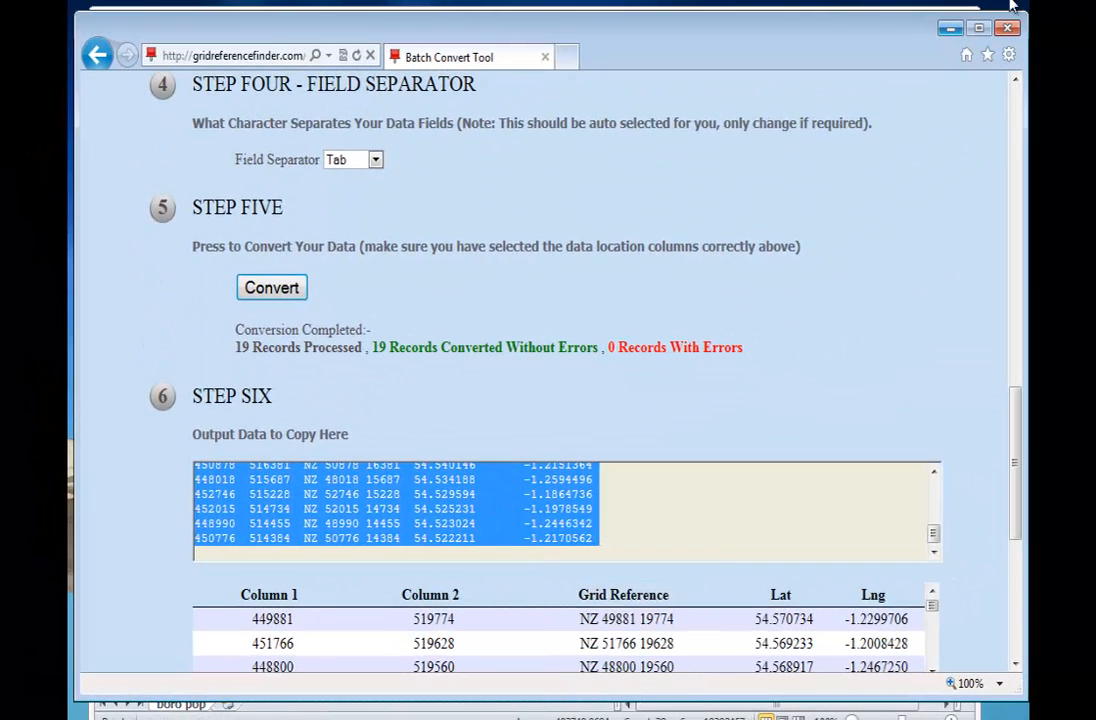
Switch back to boro pop in Excel and paste the converted data as plain Text starting at cell F3.
left_click(950, 30)
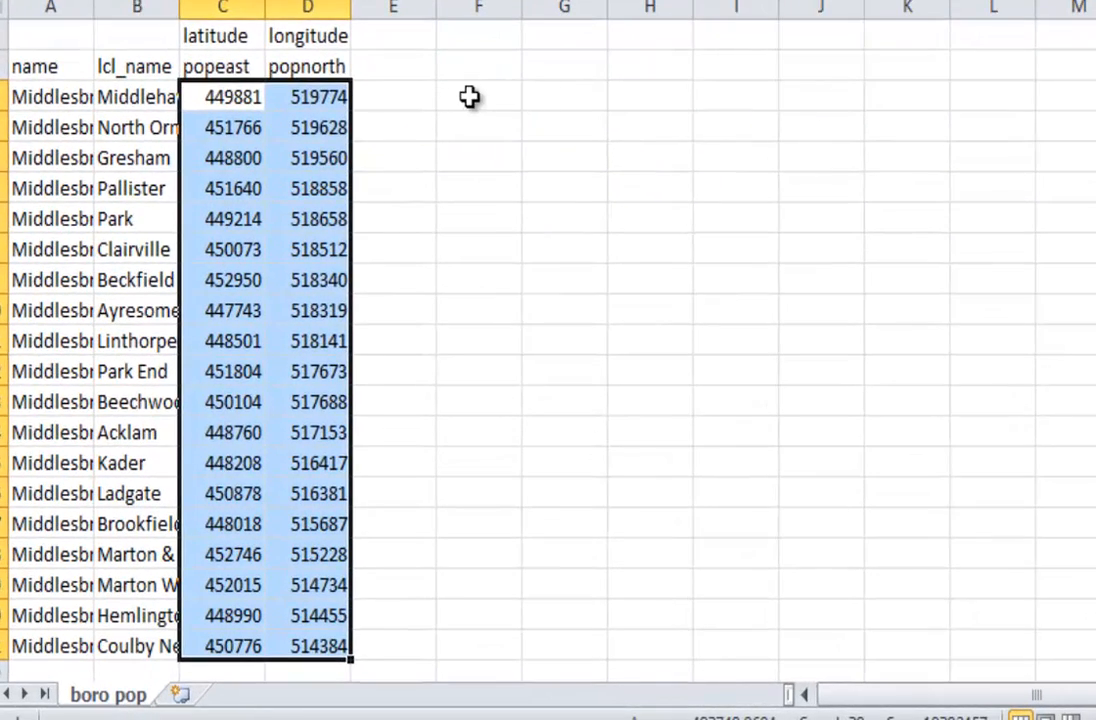
left_click(470, 96)
right_click(486, 104)
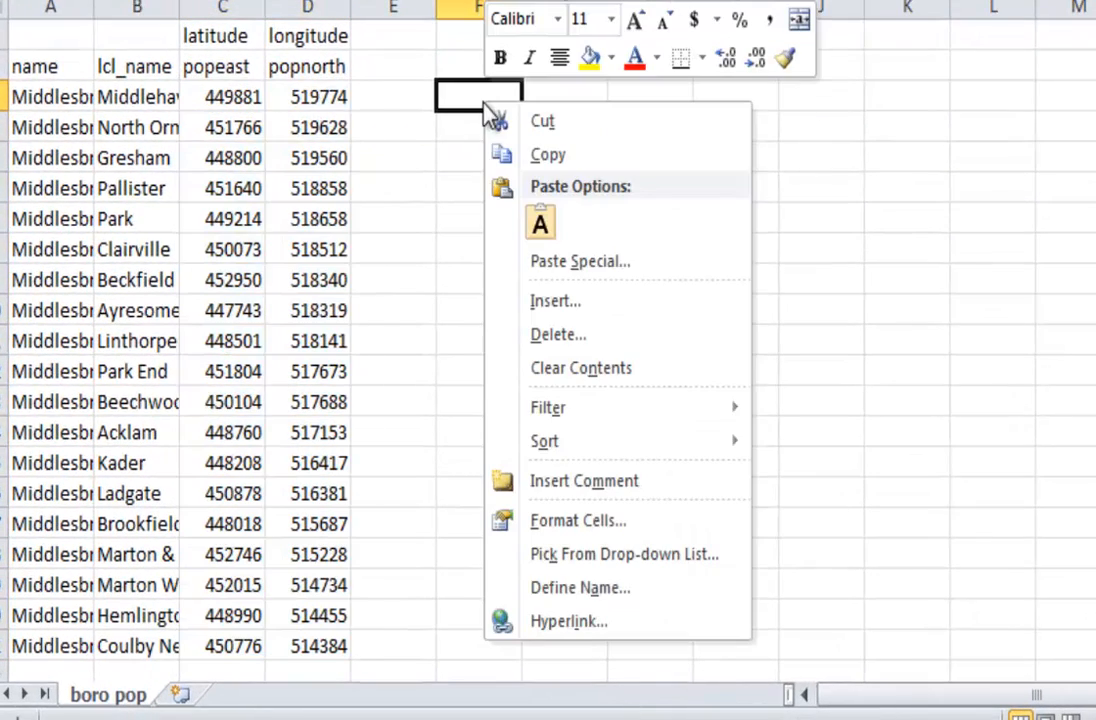
left_click(580, 265)
left_click(372, 86)
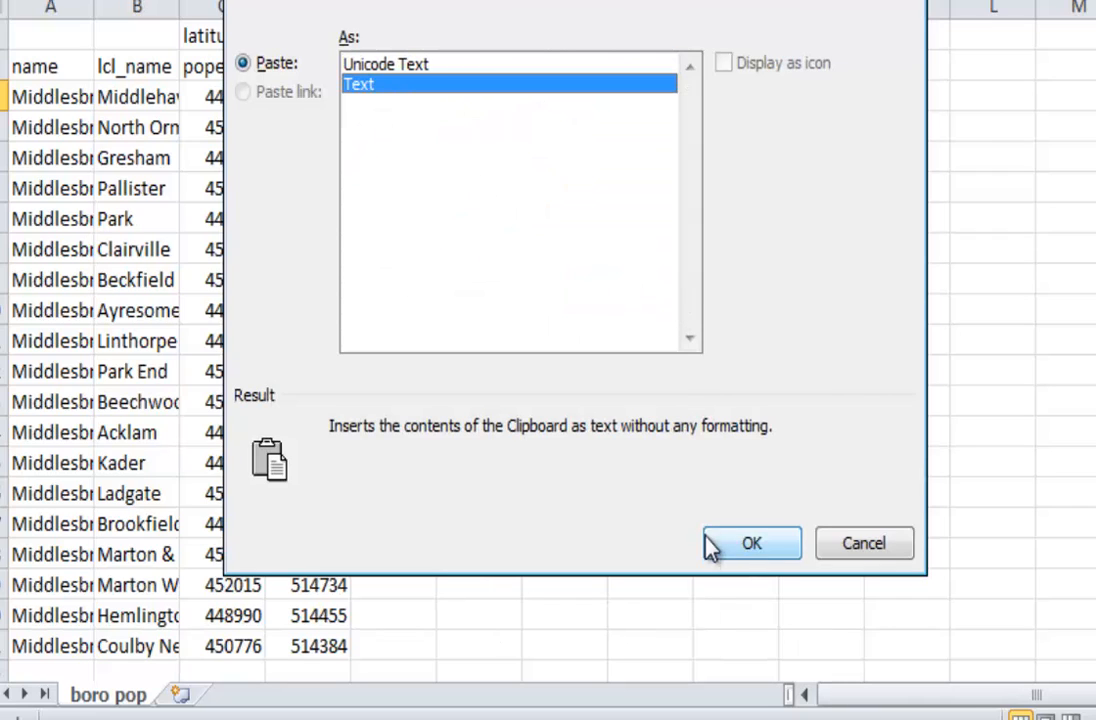
left_click(751, 543)
left_click(1025, 305)
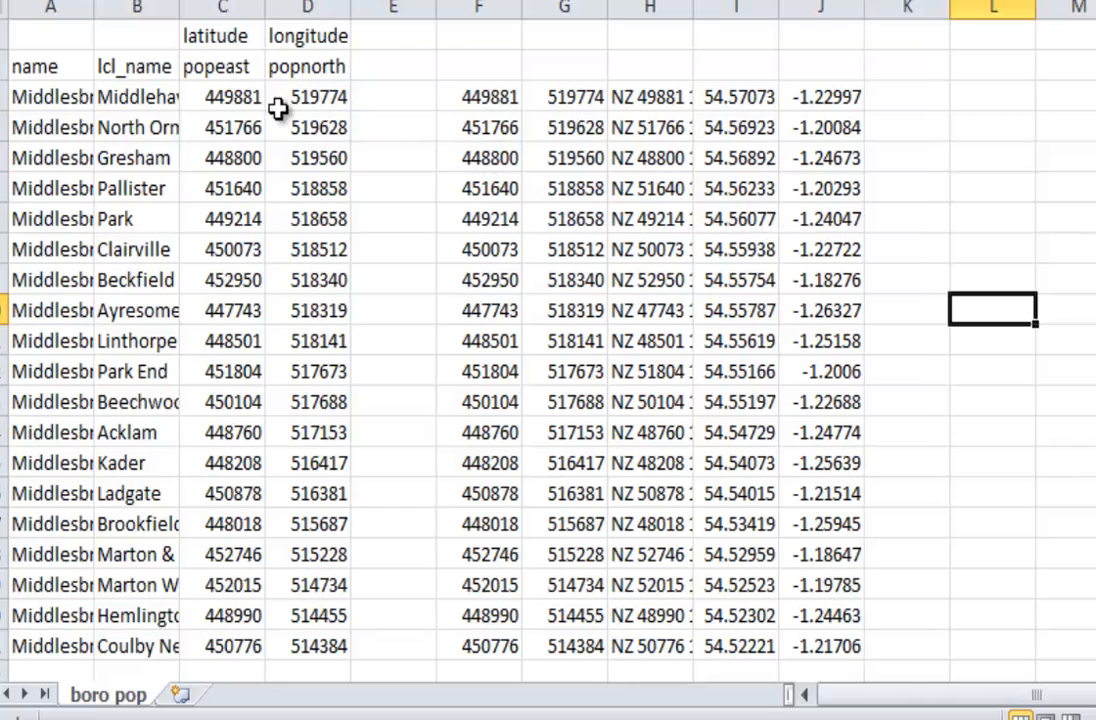
Compare the pasted east values with the originals, and delete the data cells in columns C to H, shifting the remaining cells left.
left_click(201, 90)
left_click(497, 92)
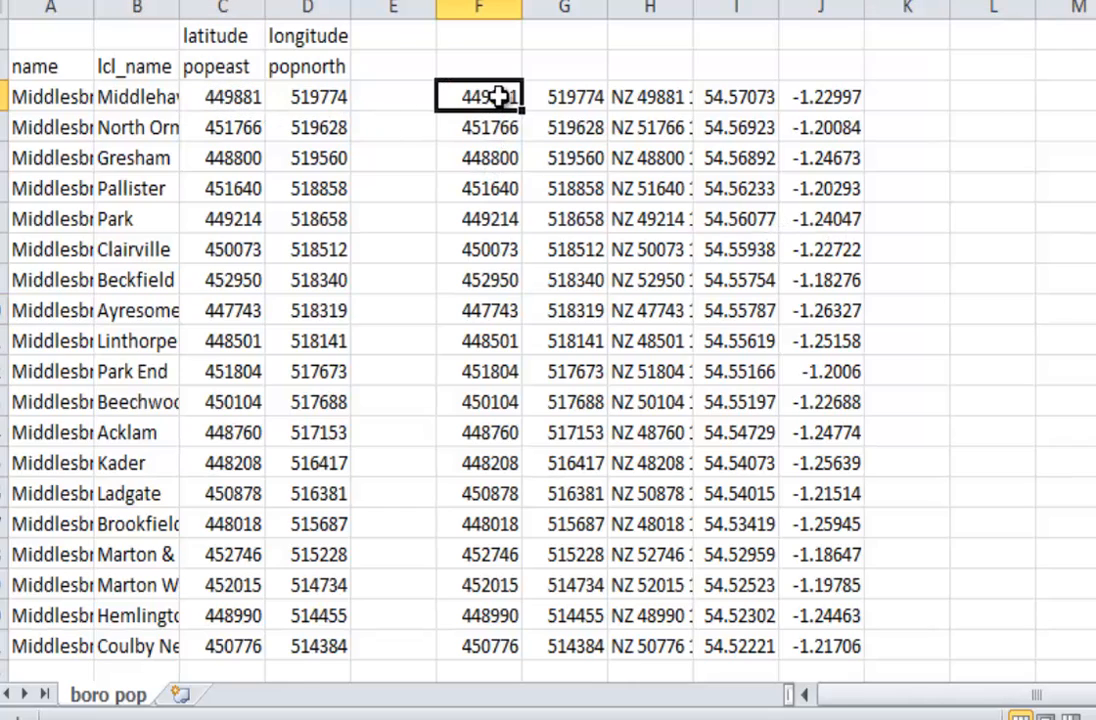
left_click(250, 642)
left_click(502, 652)
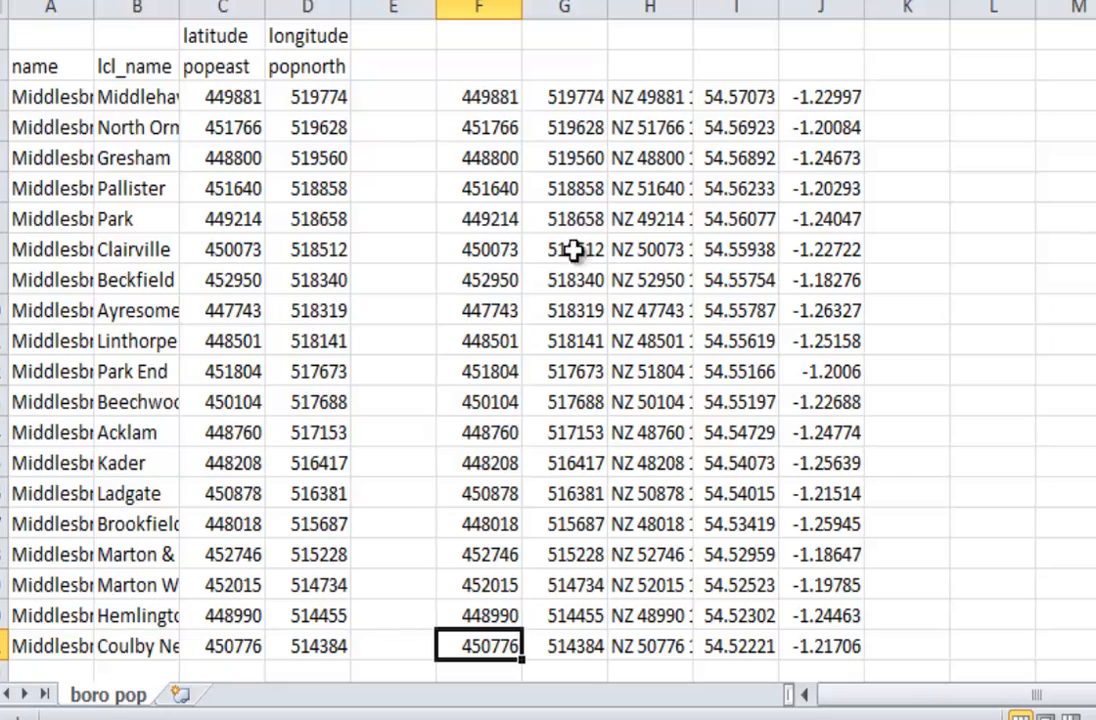
left_click(665, 97)
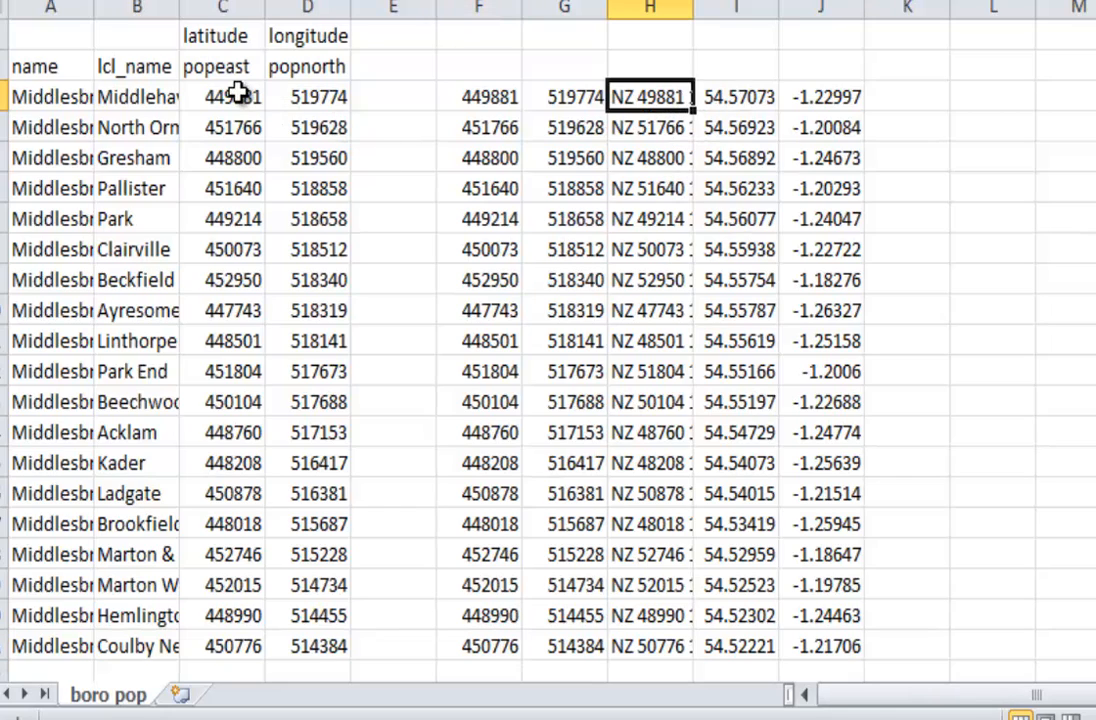
left_click_drag(207, 88, 655, 641)
right_click(567, 360)
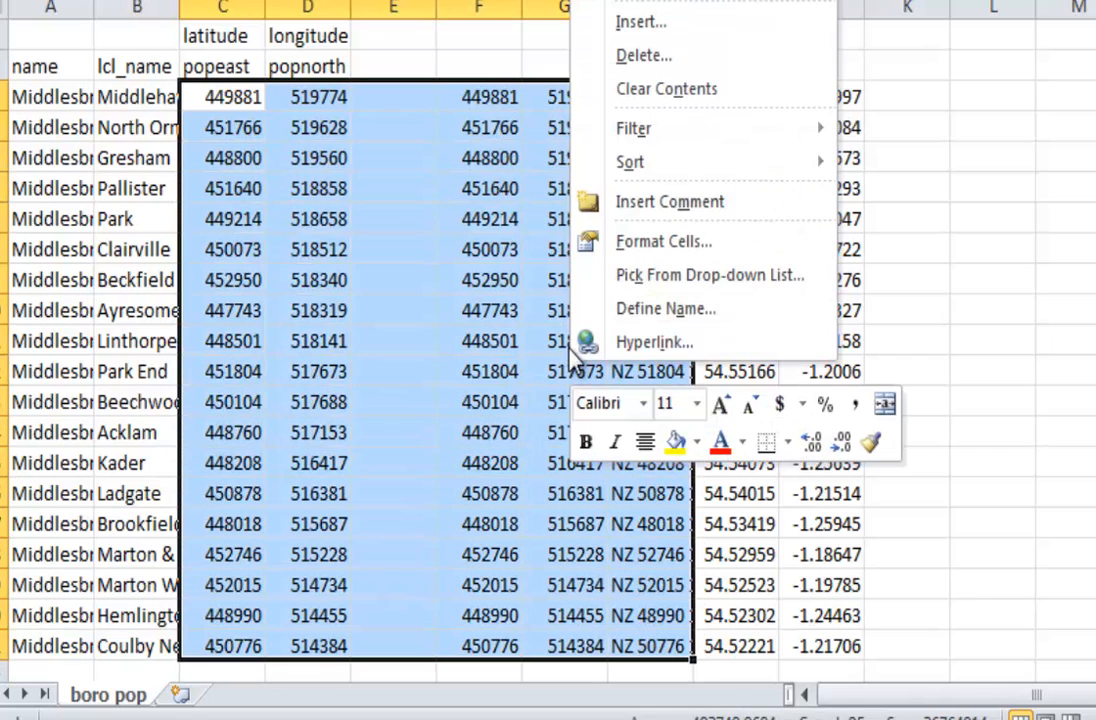
left_click(650, 57)
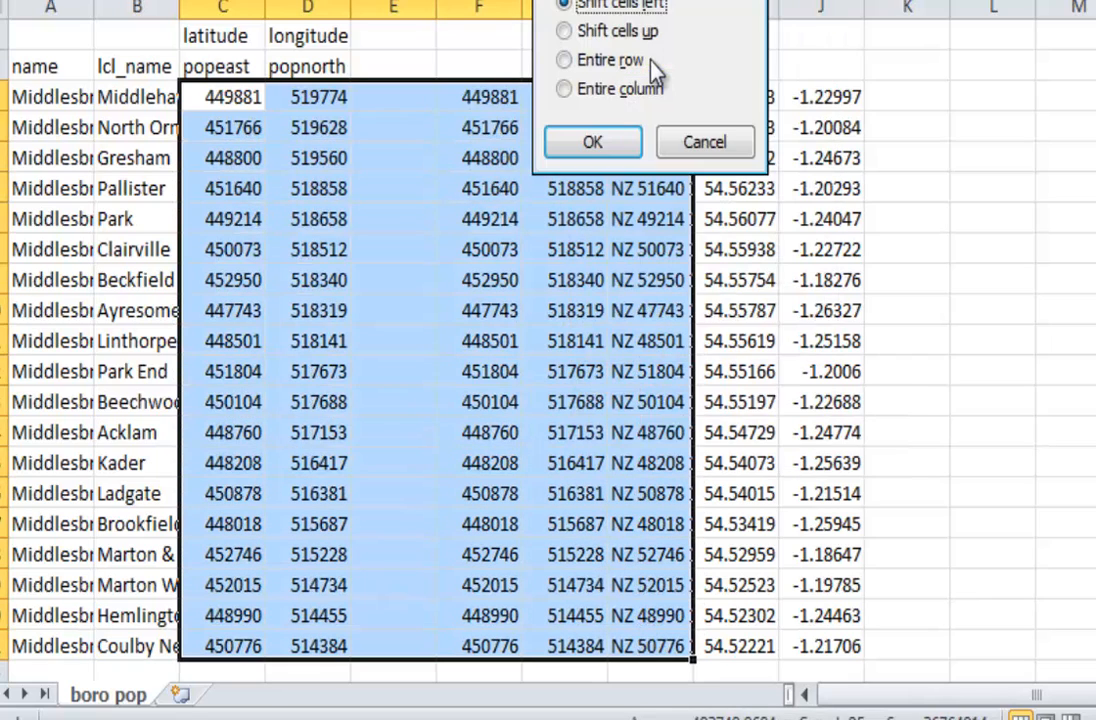
left_click(612, 143)
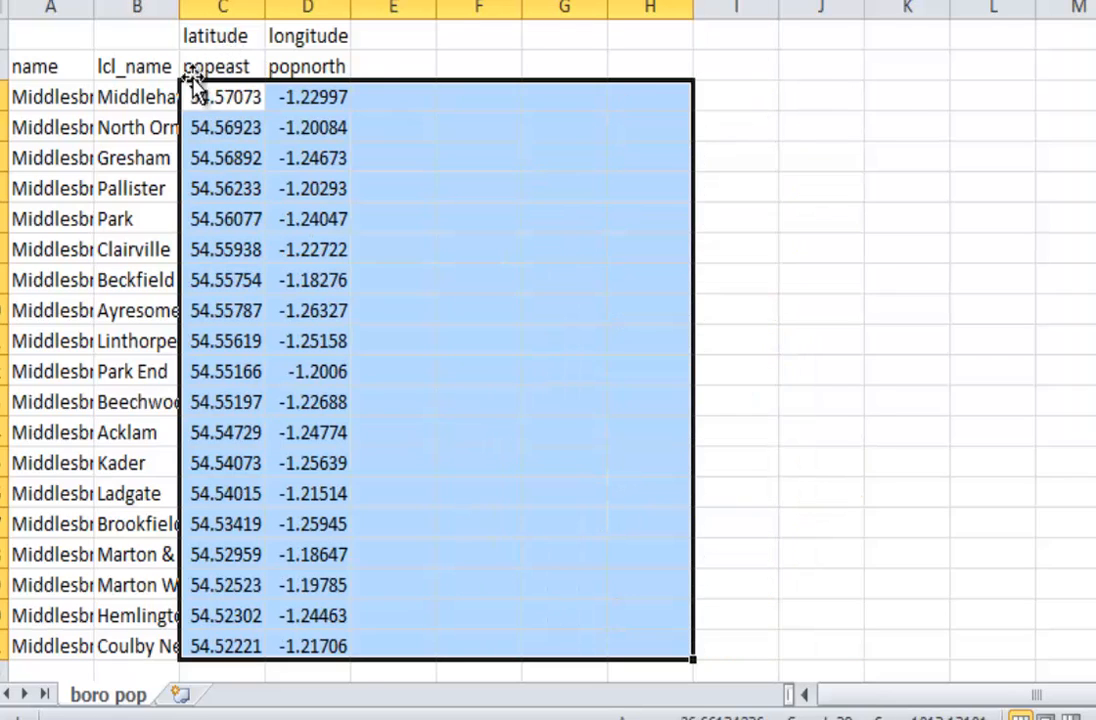
Delete the entire row containing the popeast and popnorth headings.
left_click_drag(197, 66, 298, 72)
right_click(303, 73)
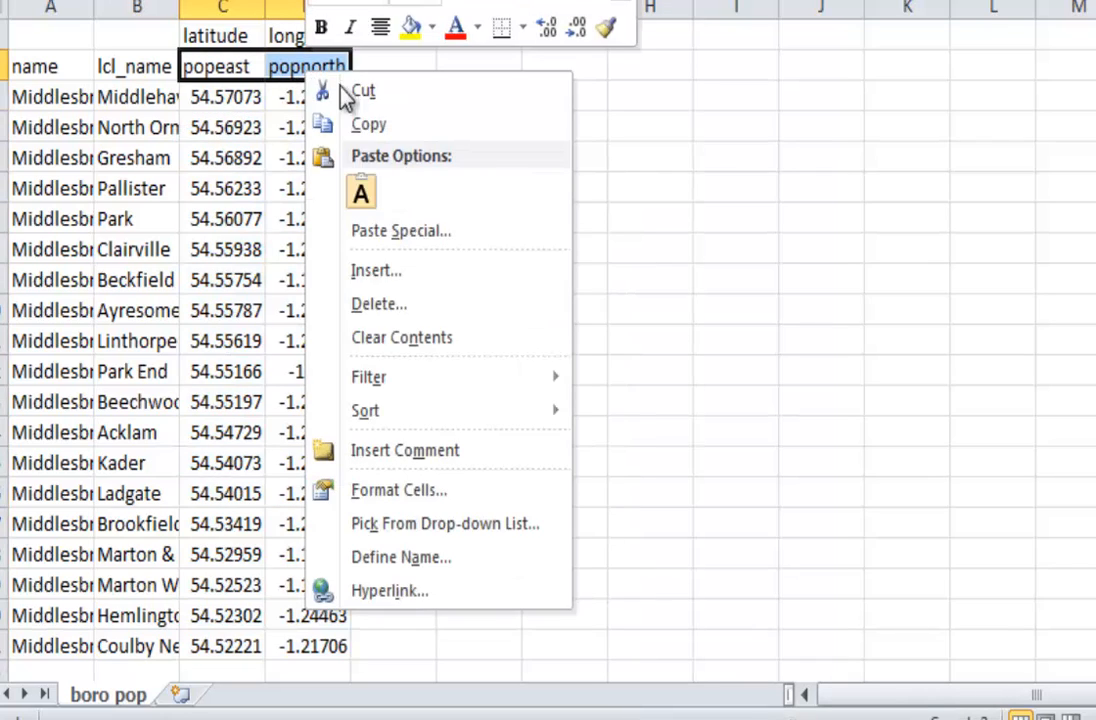
left_click(382, 310)
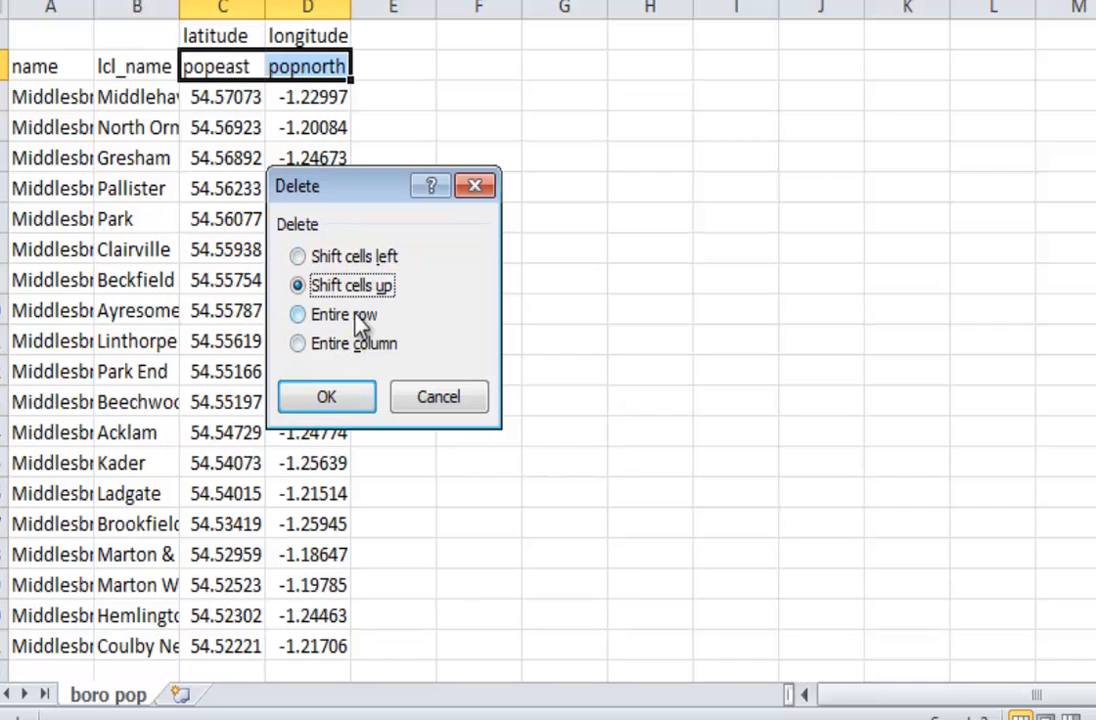
left_click(312, 316)
left_click(328, 396)
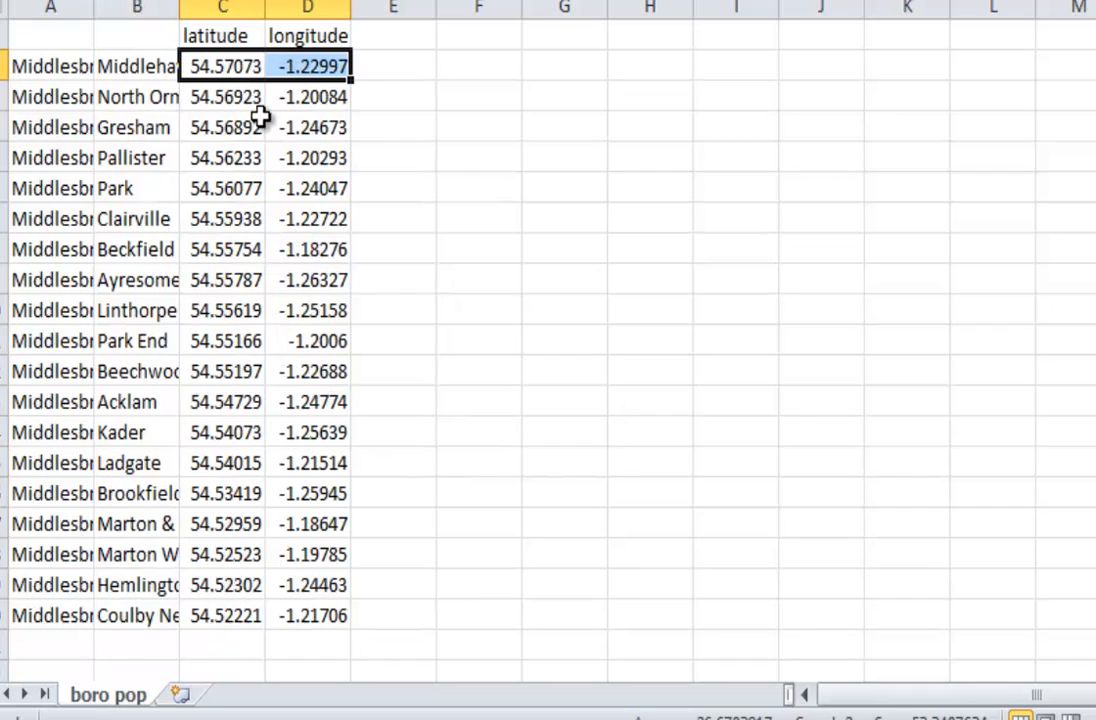
left_click(467, 75)
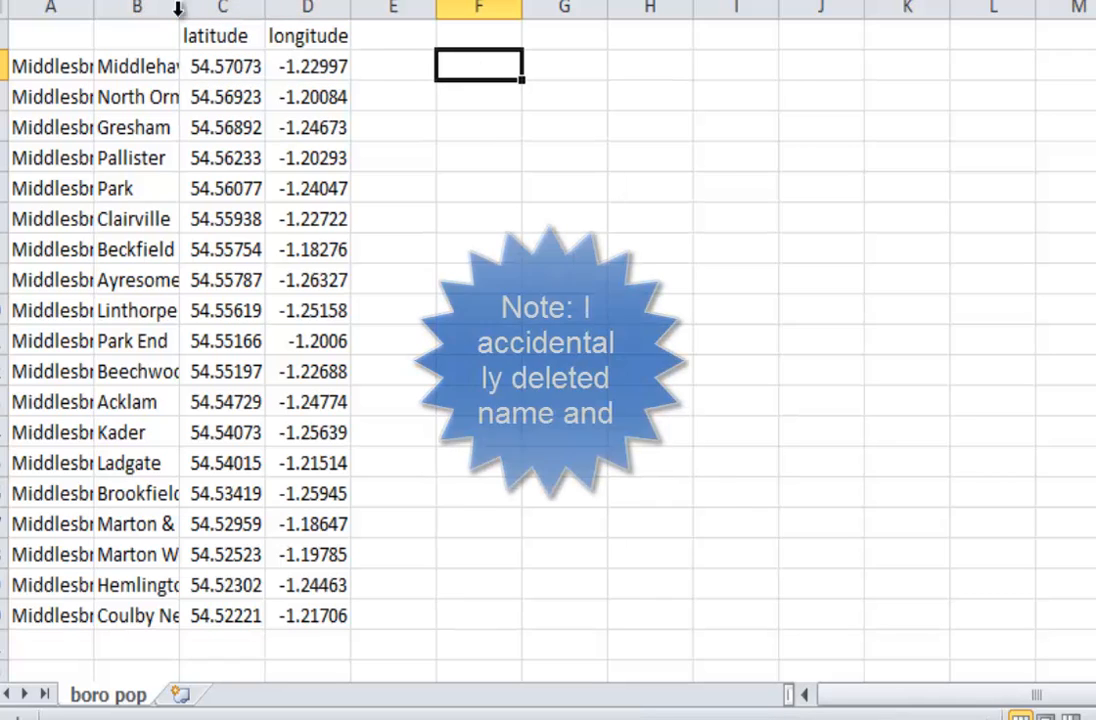
Widen columns A and B to fit the Middlesbrough area codes and local names.
left_click_drag(179, 10, 289, 10)
left_click_drag(94, 10, 275, 40)
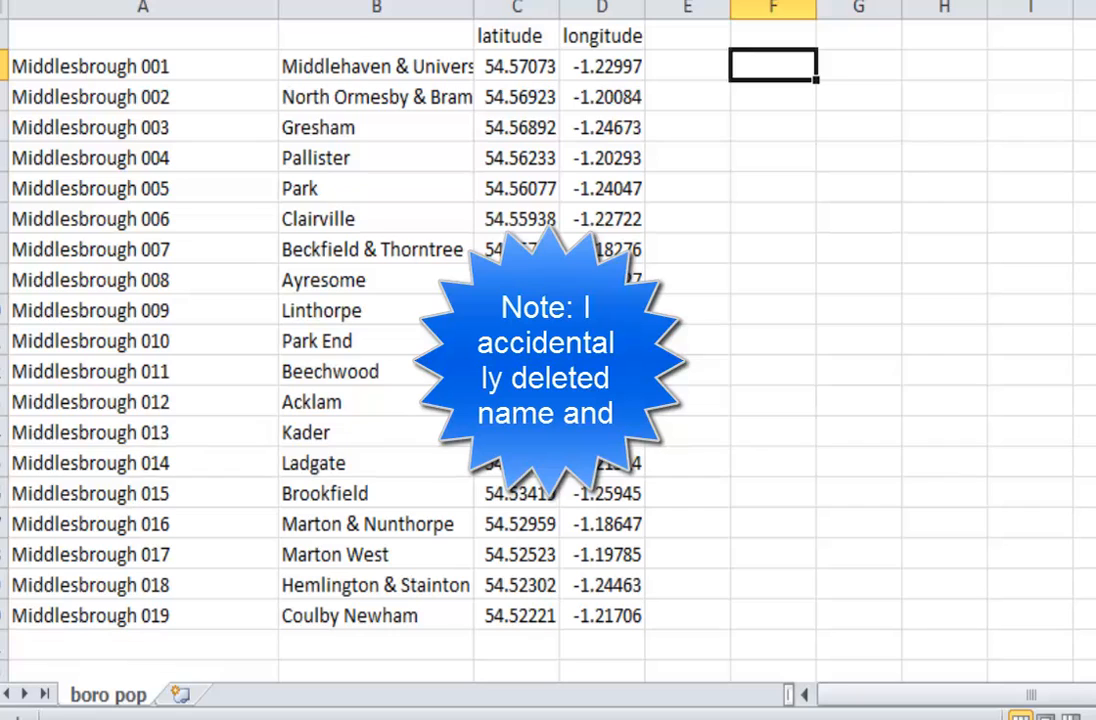
left_click_drag(279, 10, 191, 8)
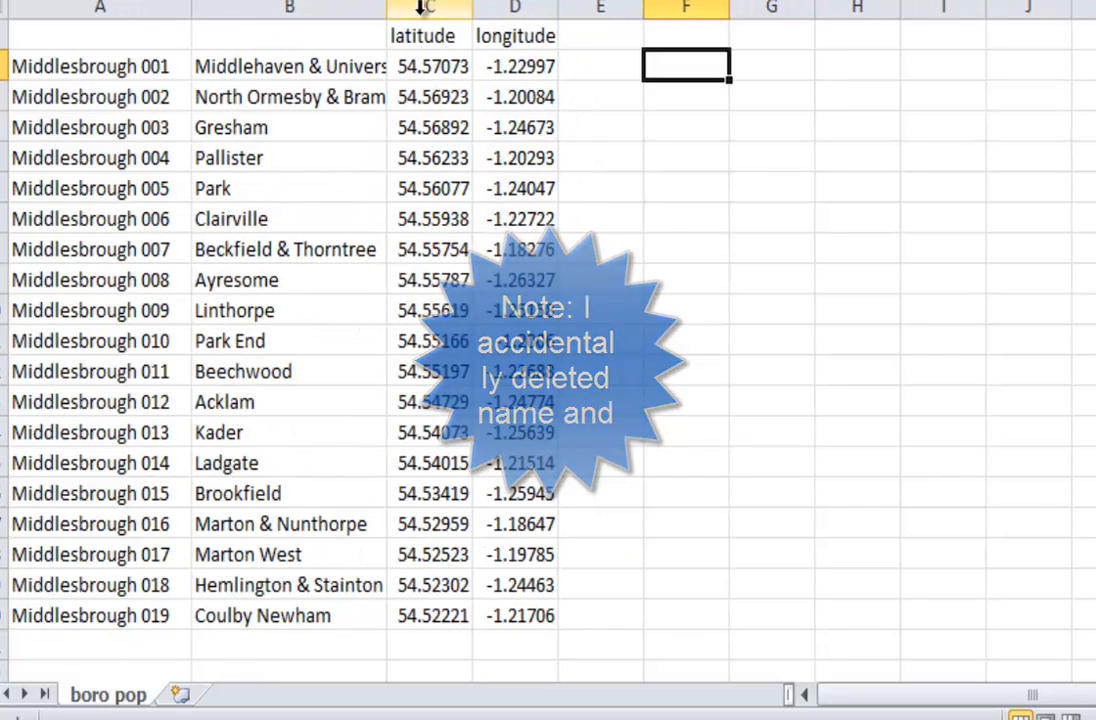
left_click_drag(386, 10, 456, 12)
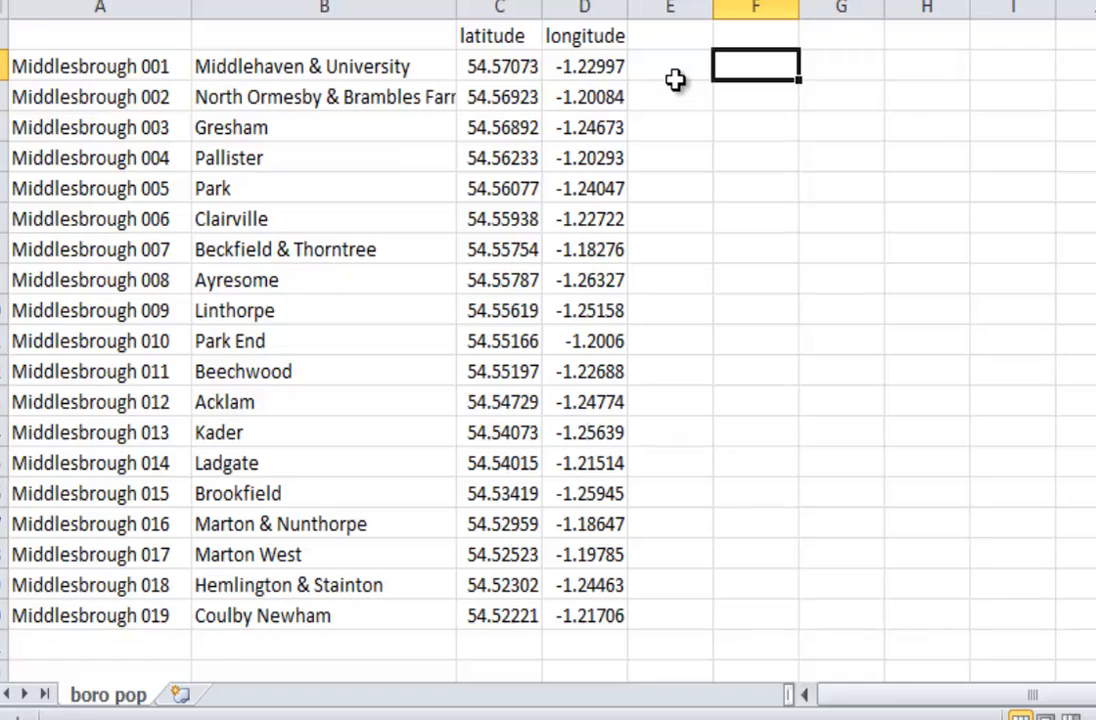
Save boro pop in CSV (Comma delimited) format over the existing file and close it.
key("ctrl+s")
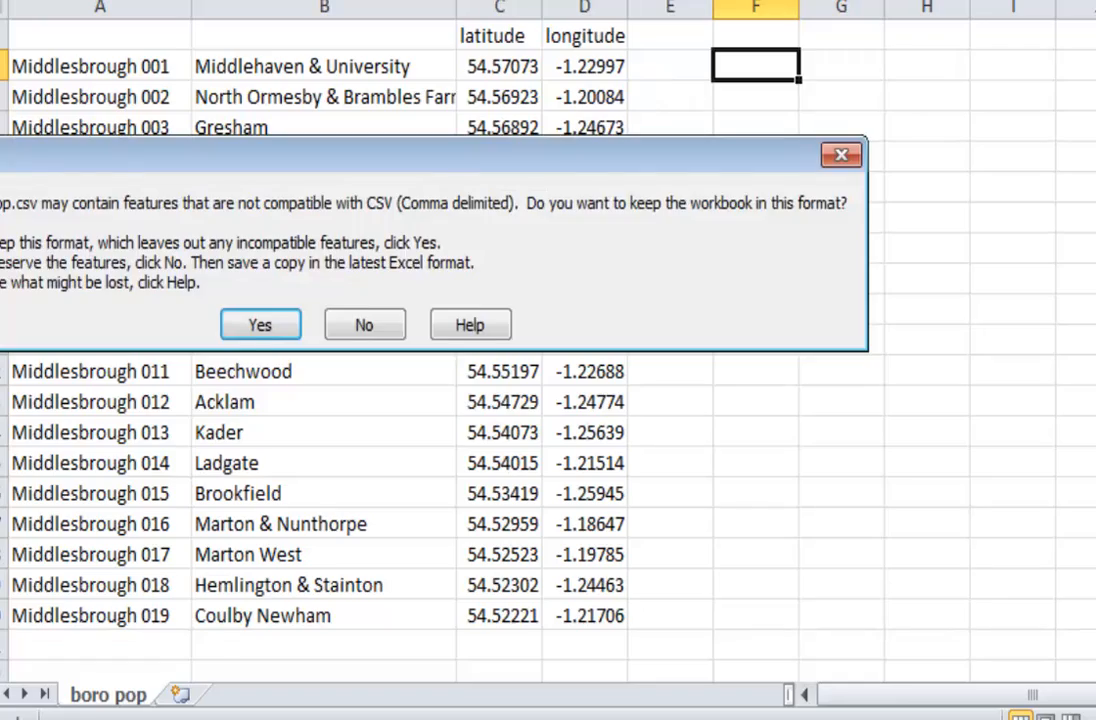
left_click(258, 321)
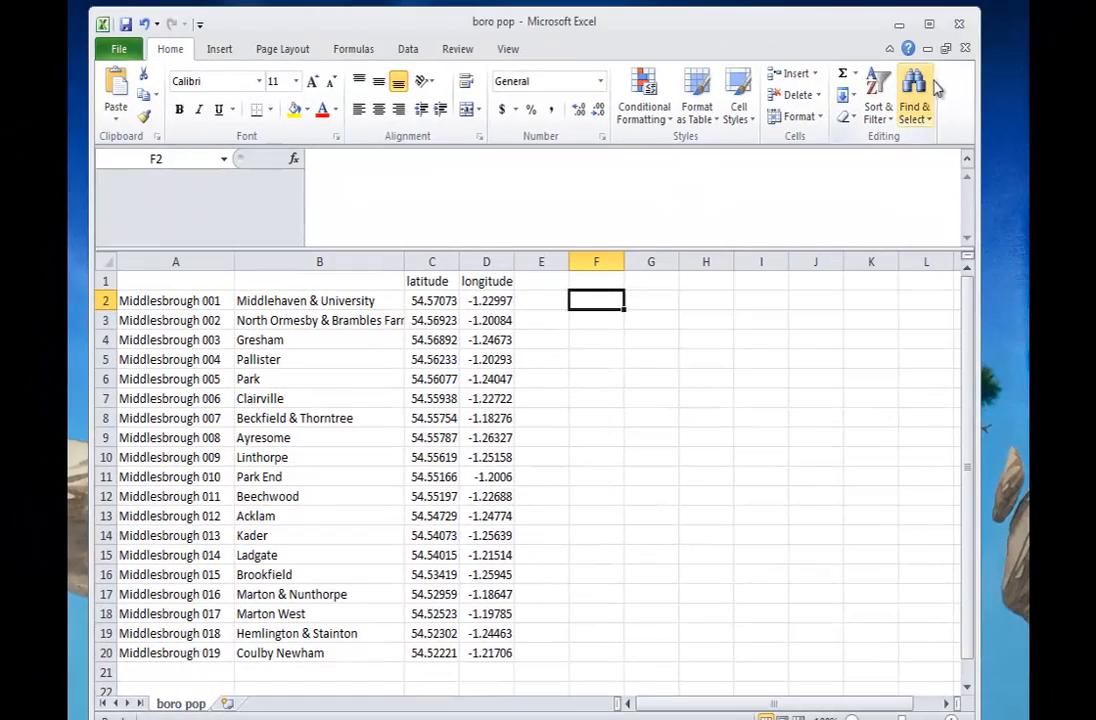
left_click(959, 23)
left_click(269, 426)
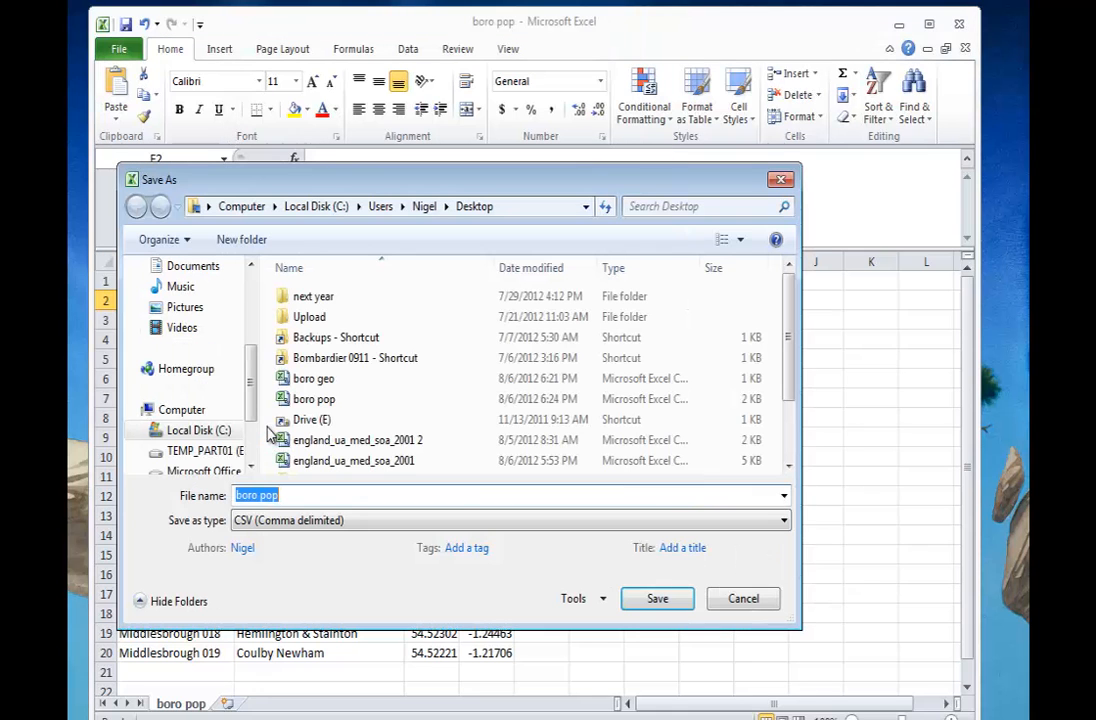
left_click(670, 600)
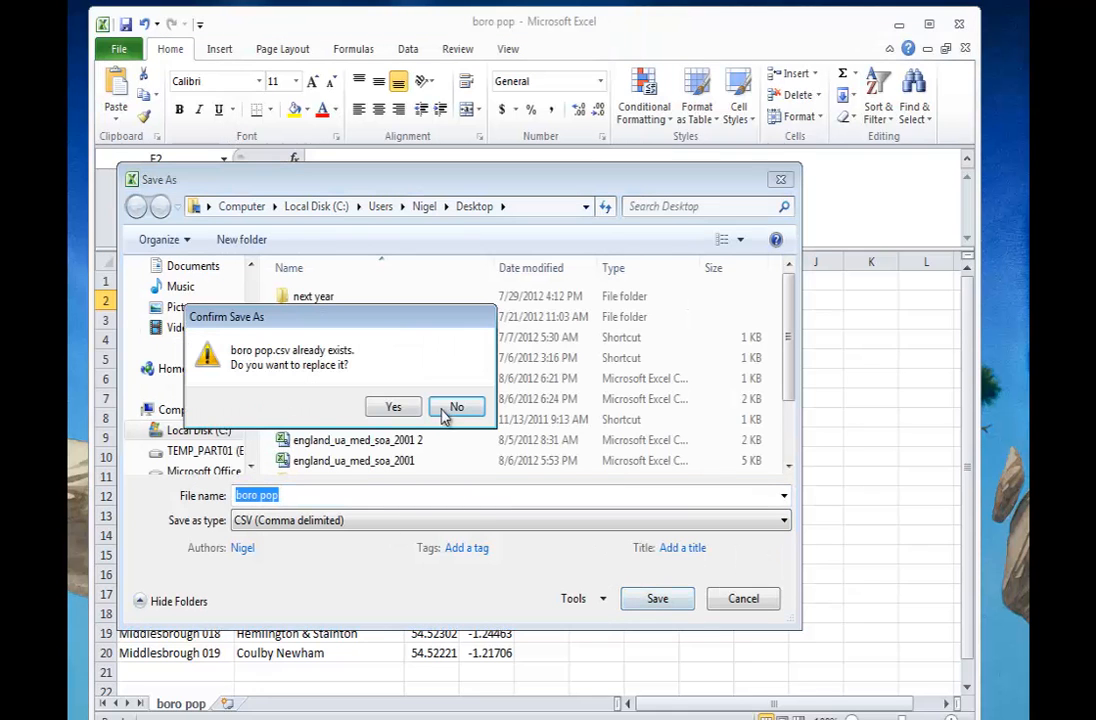
left_click(393, 407)
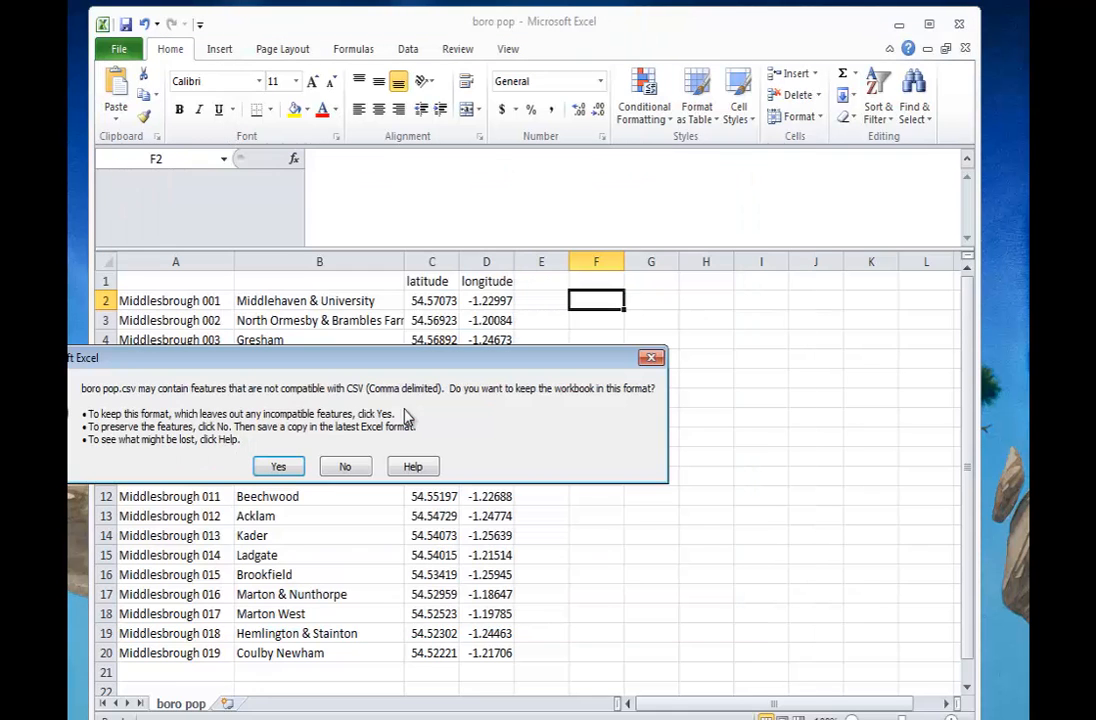
left_click(279, 470)
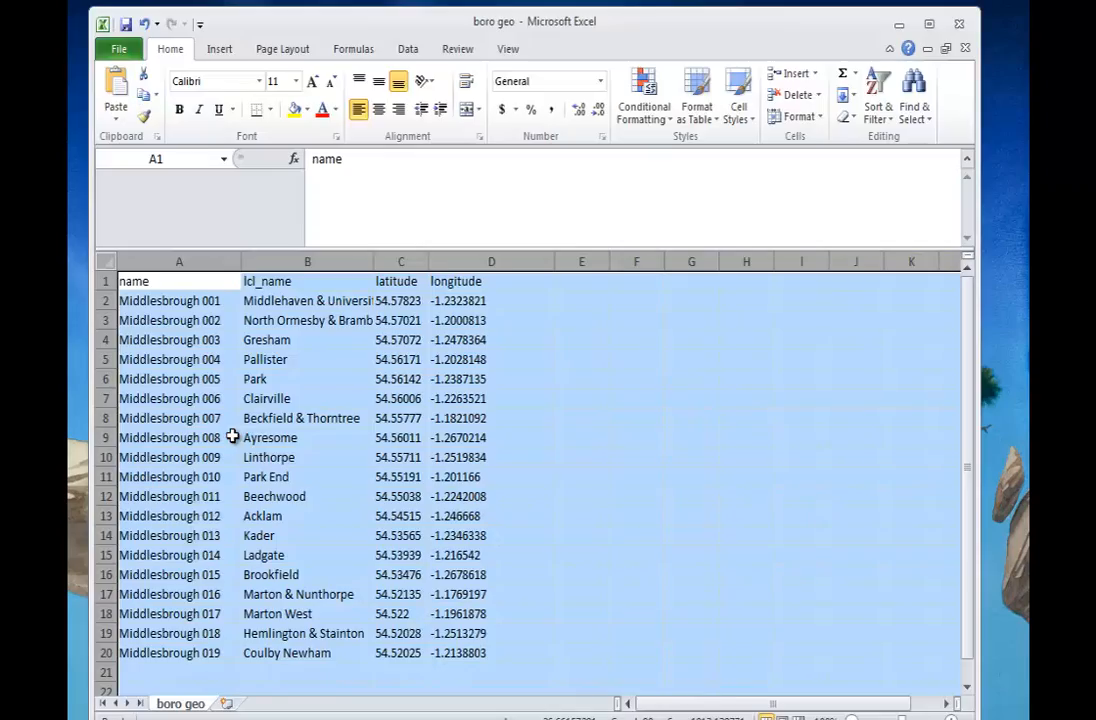
Check the header row of boro geo, save its changes in CSV (Comma delimited) format and close the file.
left_click(688, 339)
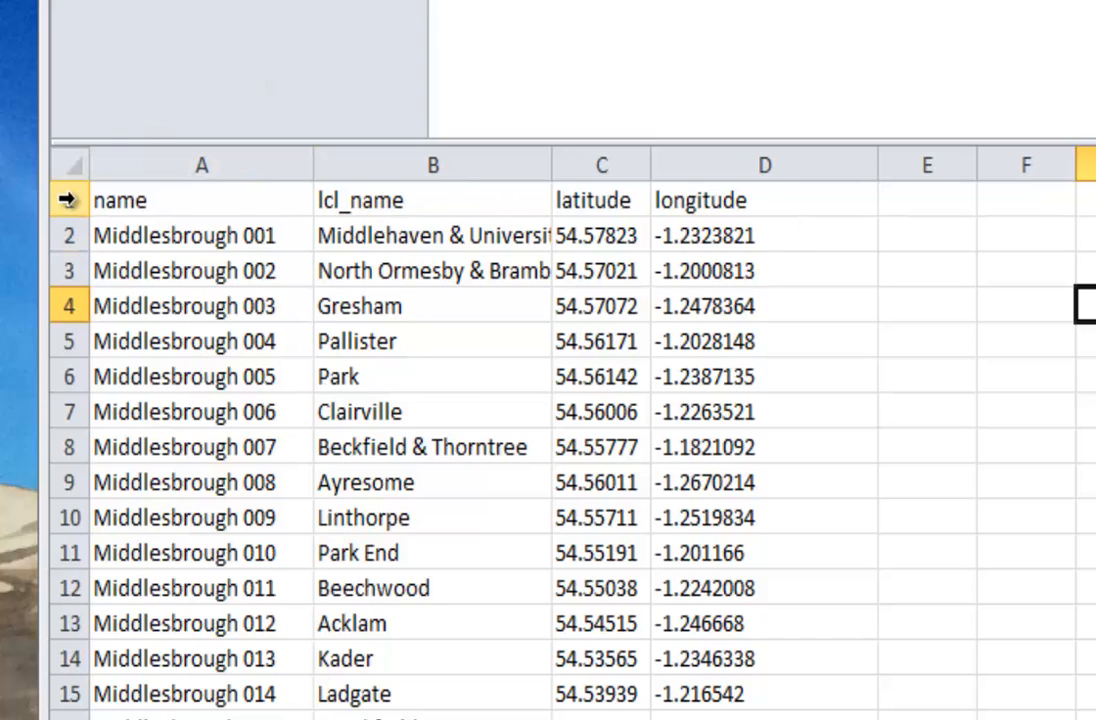
left_click(68, 200)
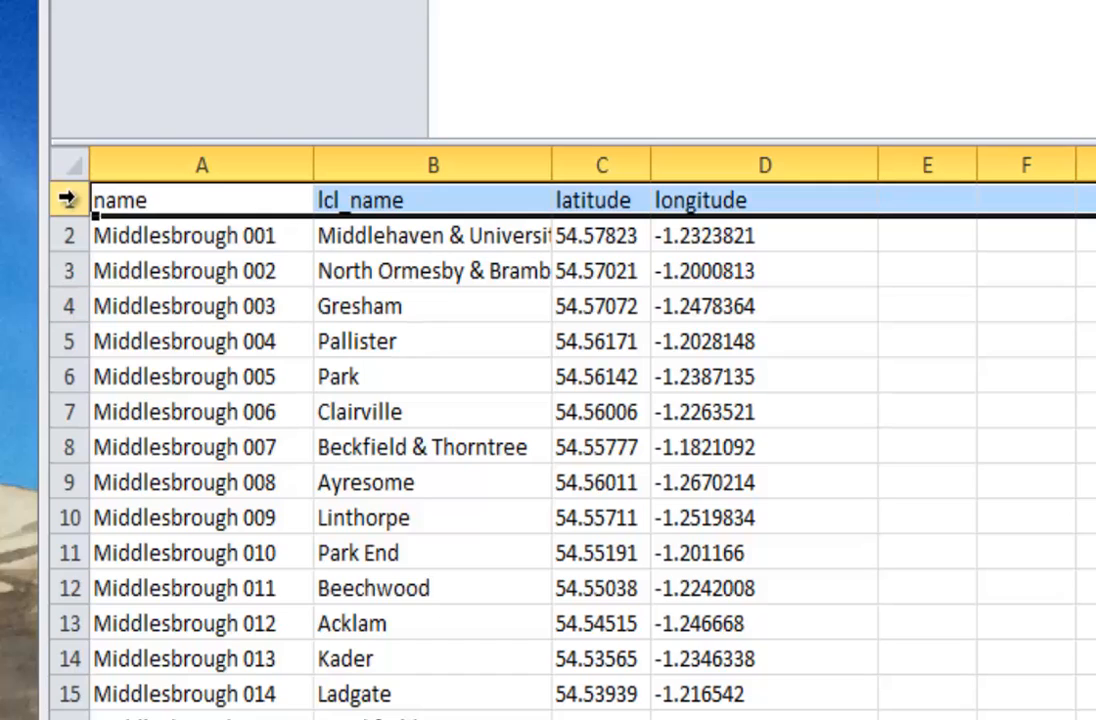
left_click(142, 200)
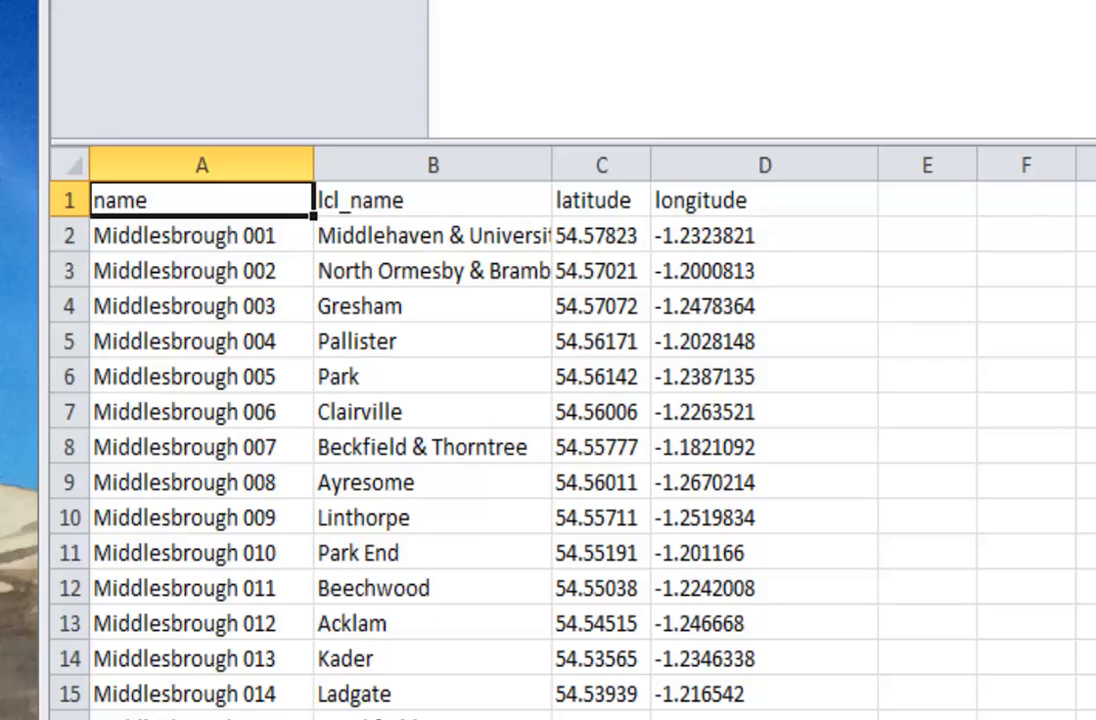
left_click(959, 24)
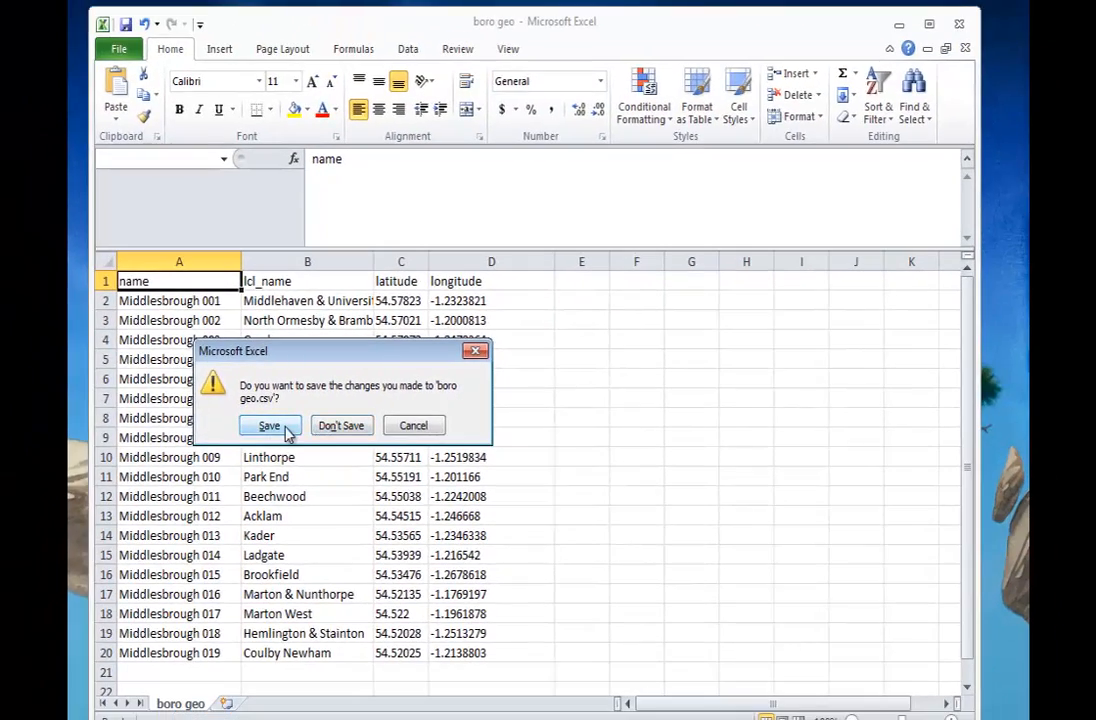
left_click(269, 426)
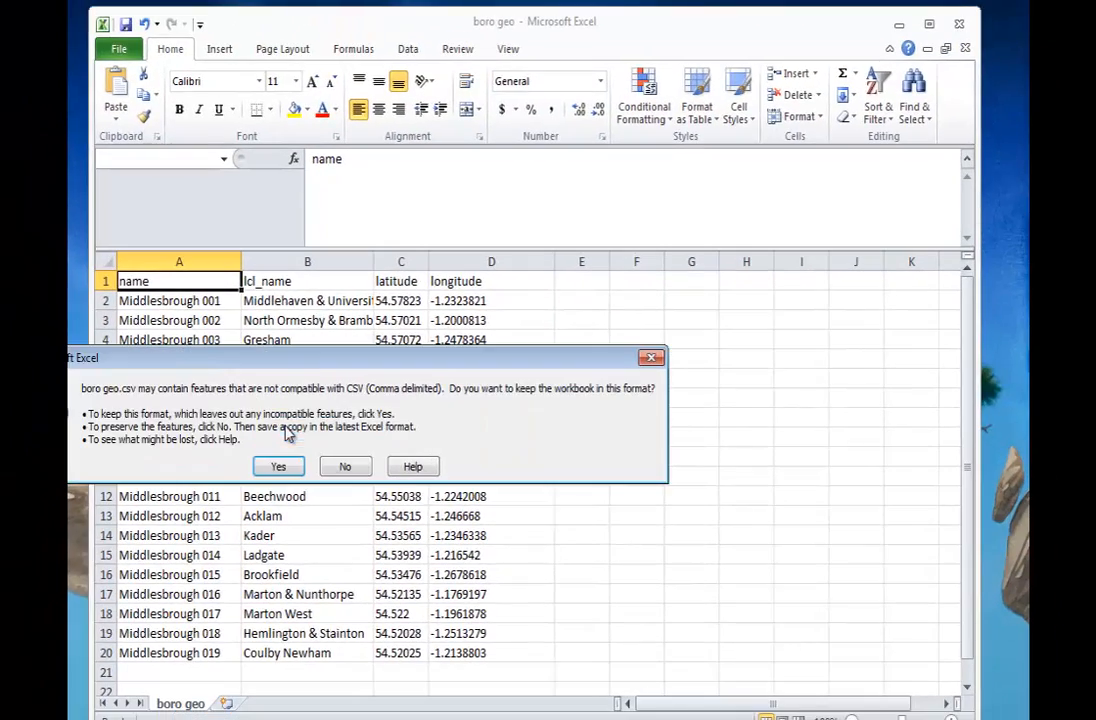
left_click(280, 464)
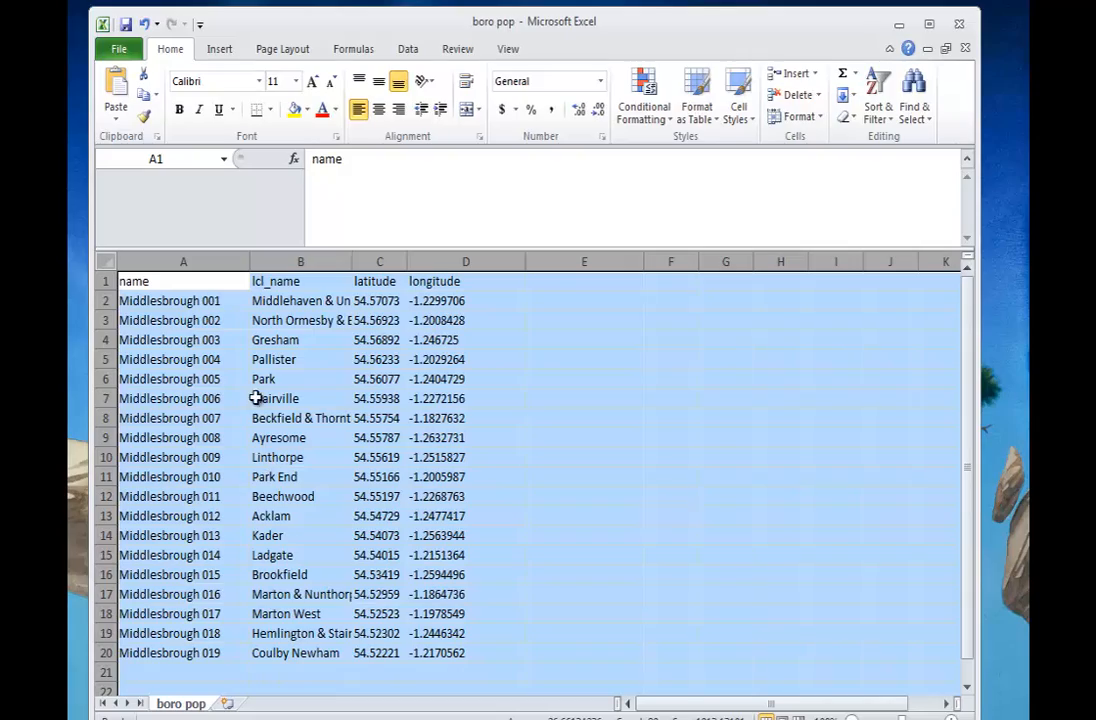
Save boro pop in CSV (Comma delimited) format, replacing the existing boro pop.csv, and close it.
left_click(563, 342)
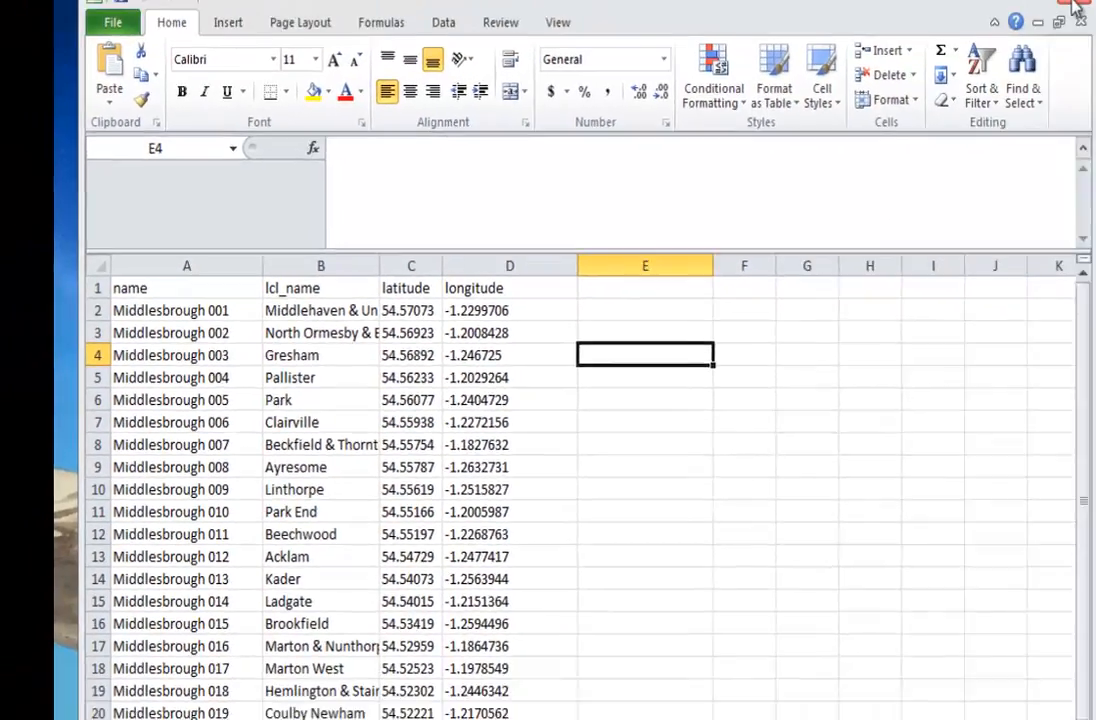
left_click(959, 24)
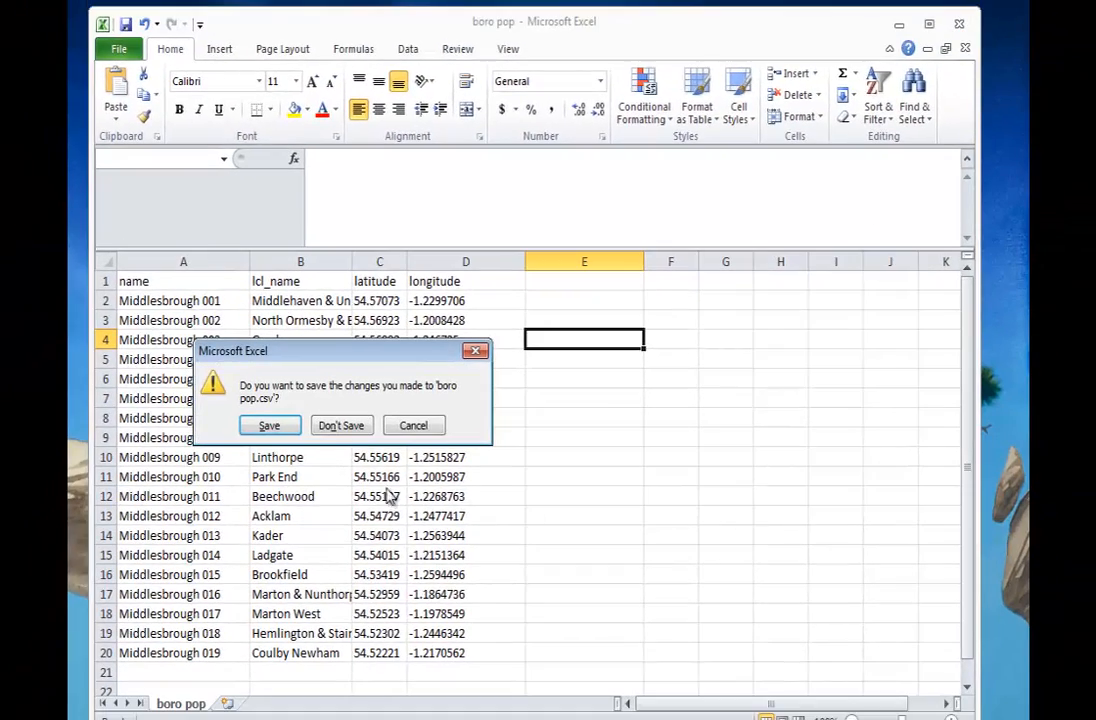
left_click(269, 427)
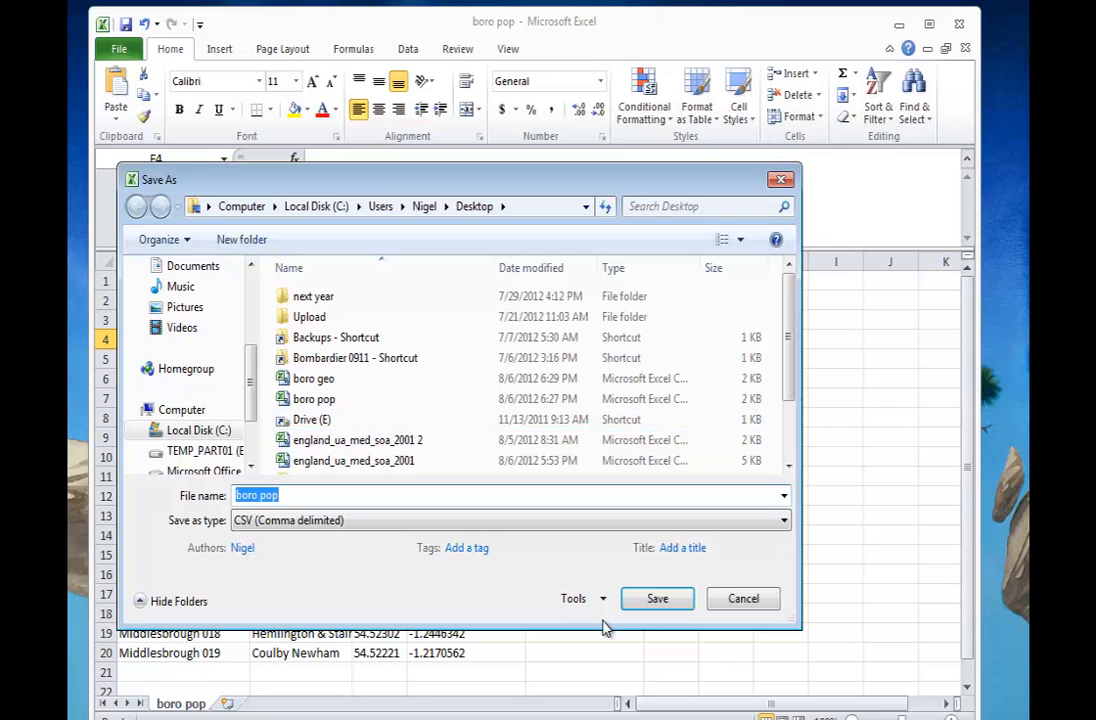
left_click(657, 597)
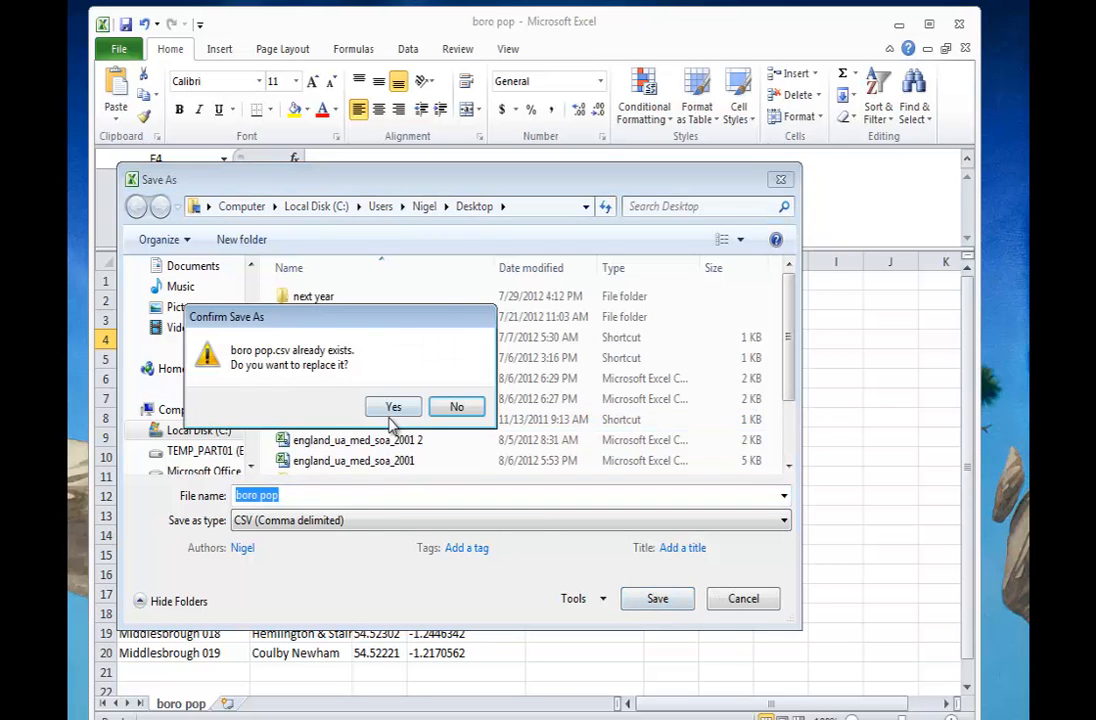
left_click(391, 406)
left_click(278, 466)
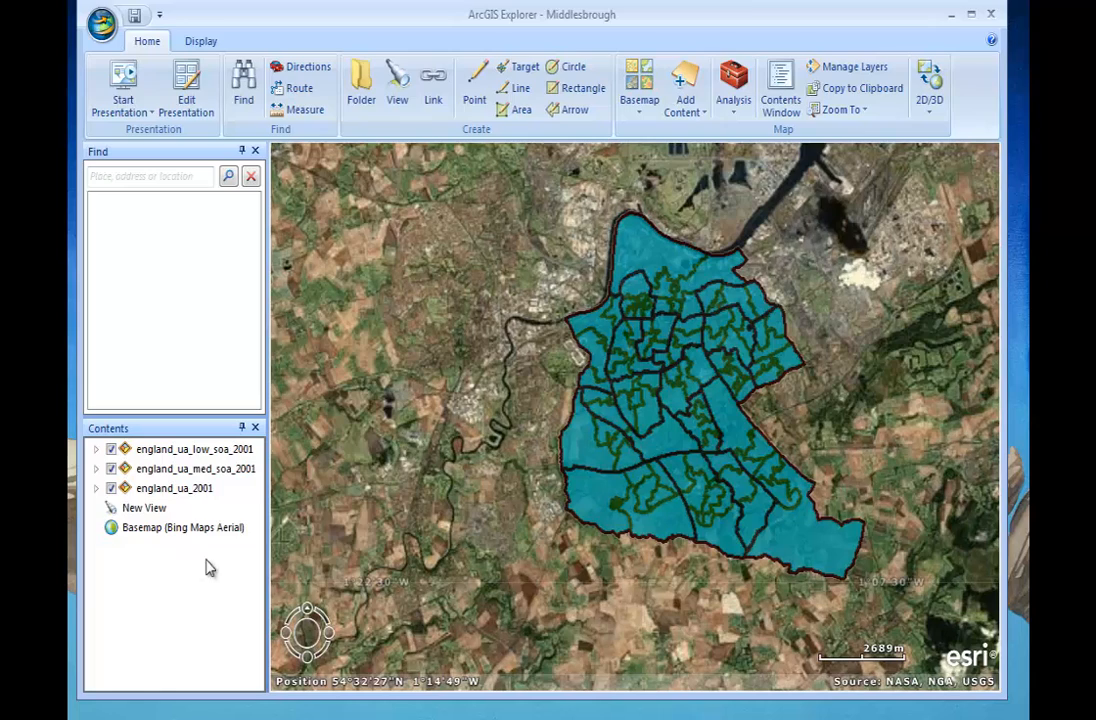
Switch to ArcGIS Explorer and add boro geo.csv from the Desktop as a text file, without using its previously saved properties.
left_click_drag(653, 408, 582, 400)
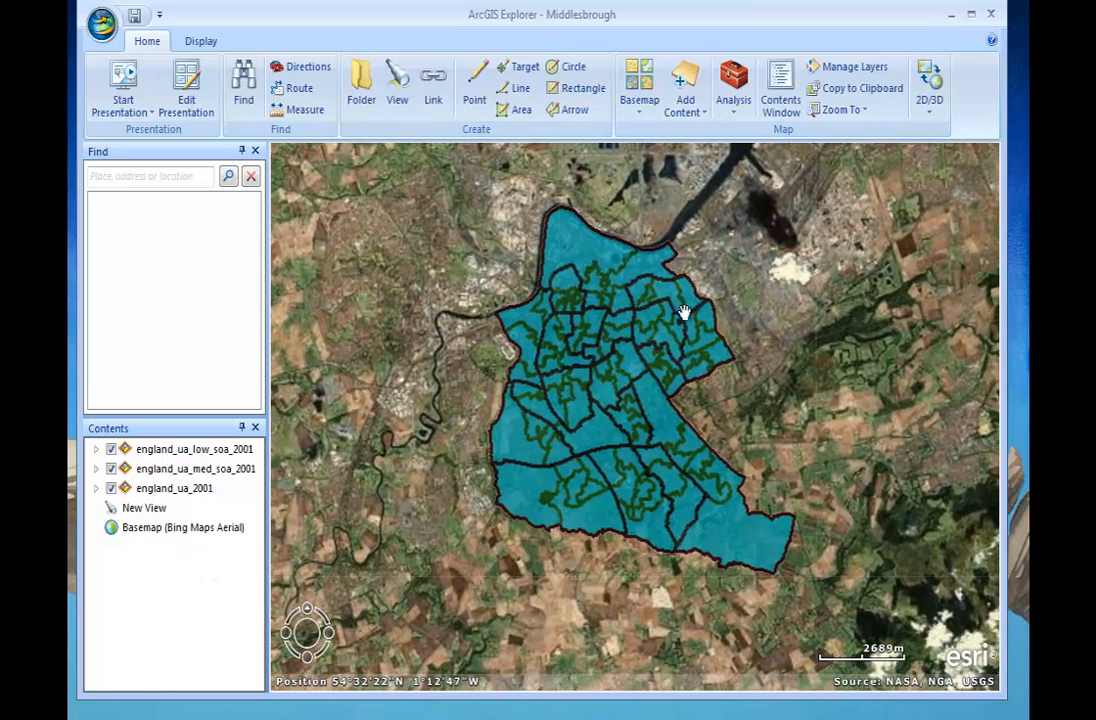
left_click(690, 120)
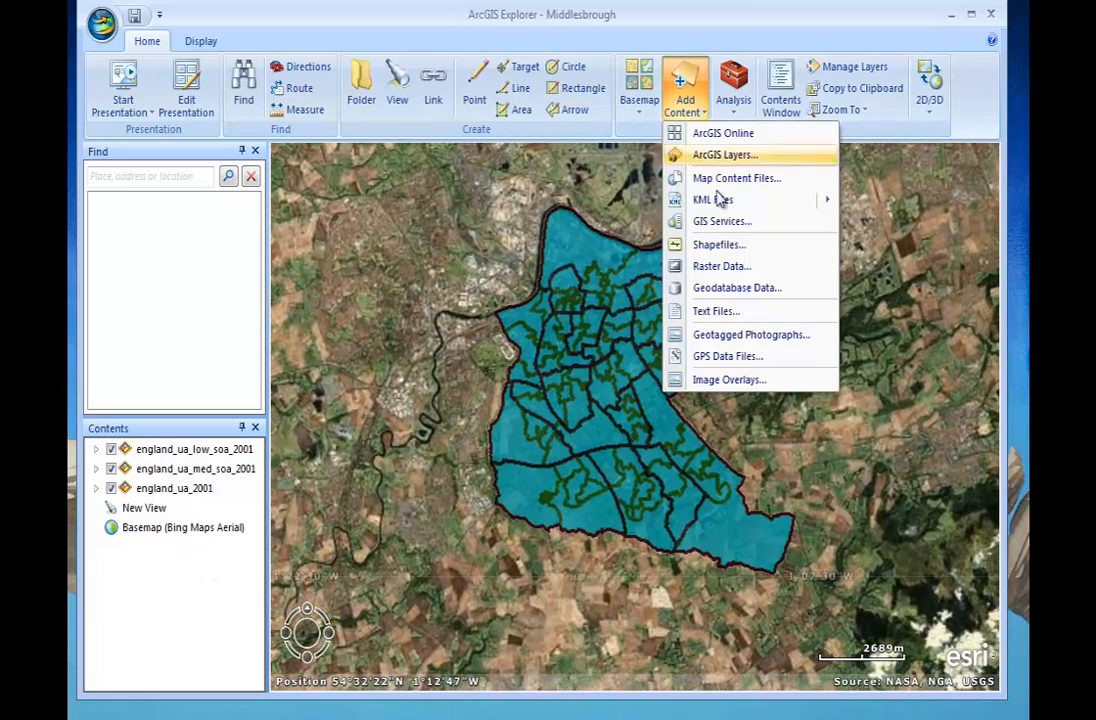
left_click(733, 314)
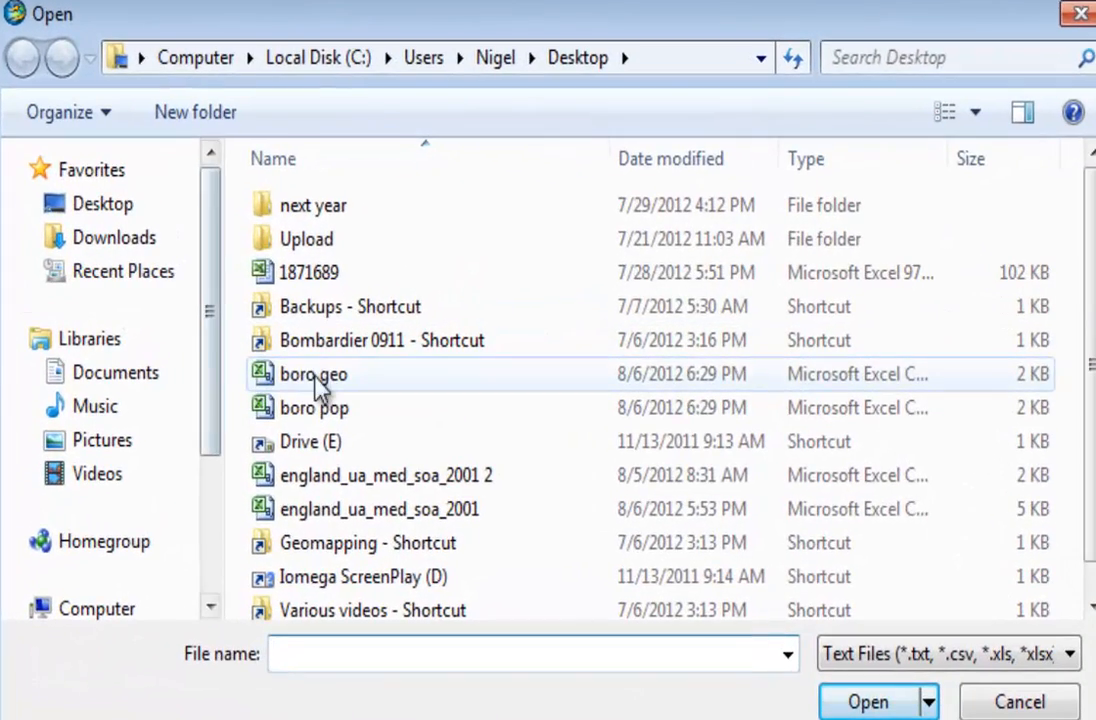
double_click(315, 378)
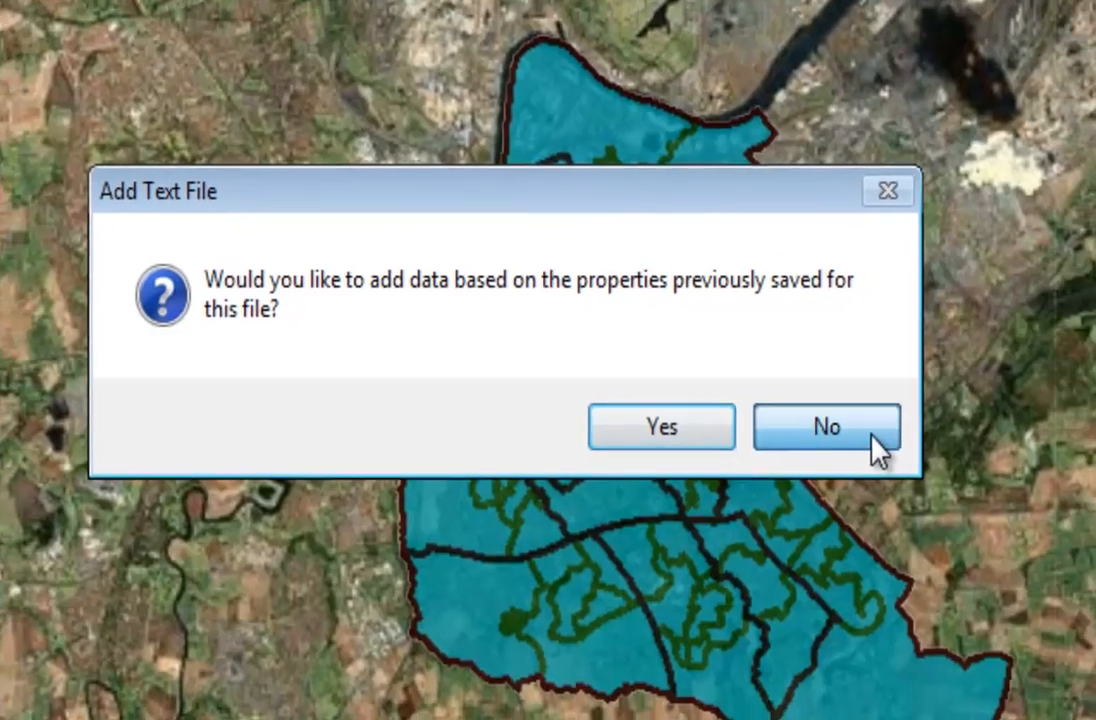
left_click(916, 450)
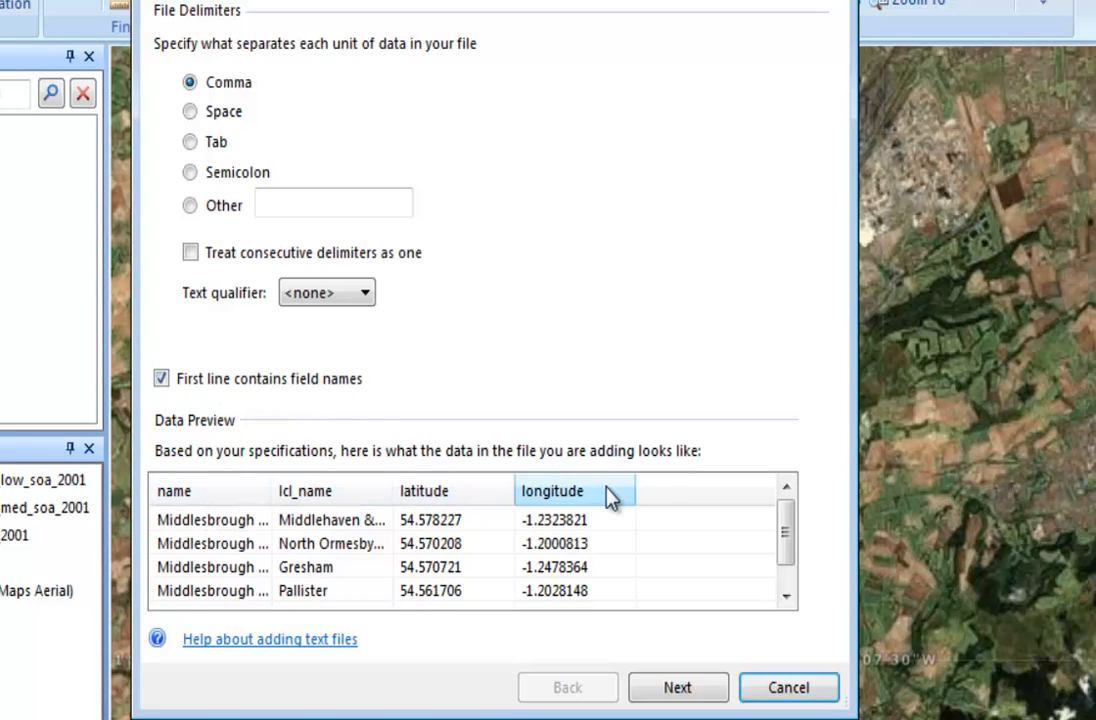
Import the comma-delimited points using the longitude and latitude fields in GCS_WGS_1984, with name as title and lcl_name as description.
left_click(710, 690)
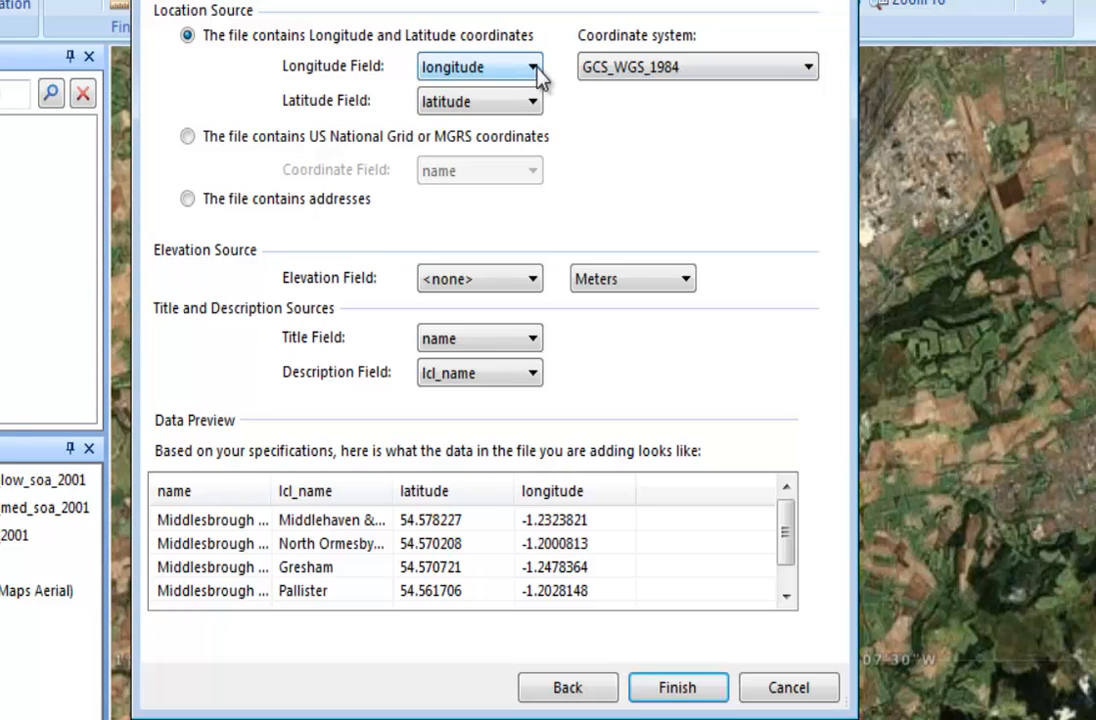
left_click(533, 340)
left_click(452, 400)
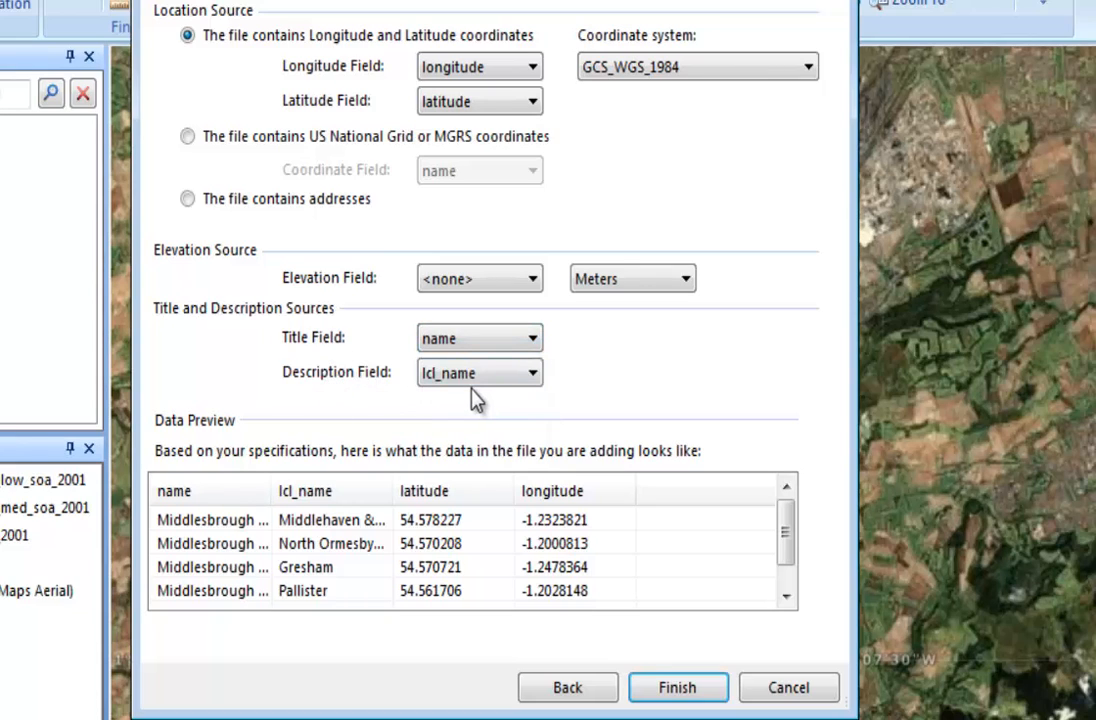
left_click(677, 690)
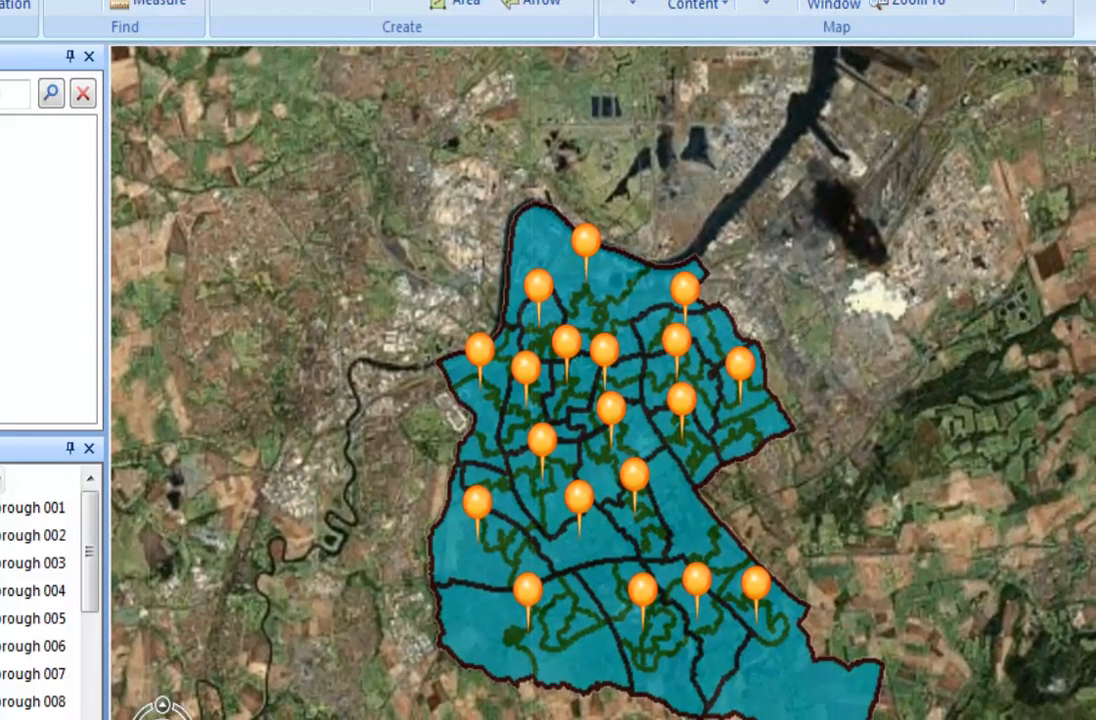
Collapse the boro geo.csv folder and hide the england_ua_low_soa_2001 and england_ua_2001 layers.
left_click(37, 380)
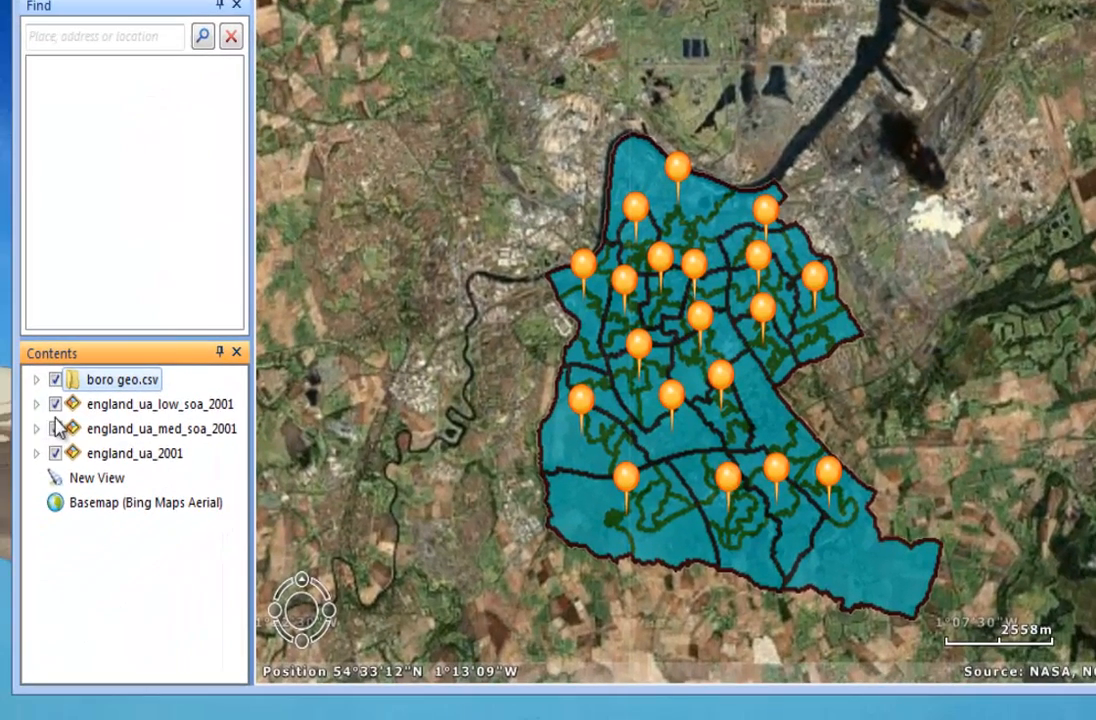
left_click(55, 404)
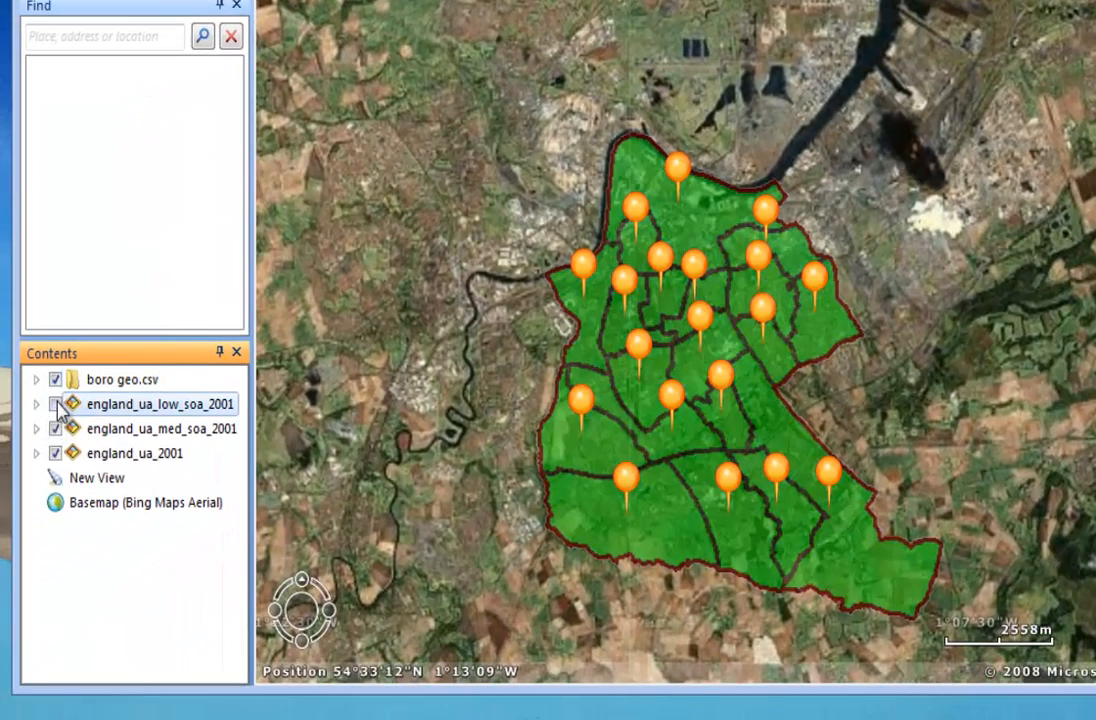
left_click(55, 453)
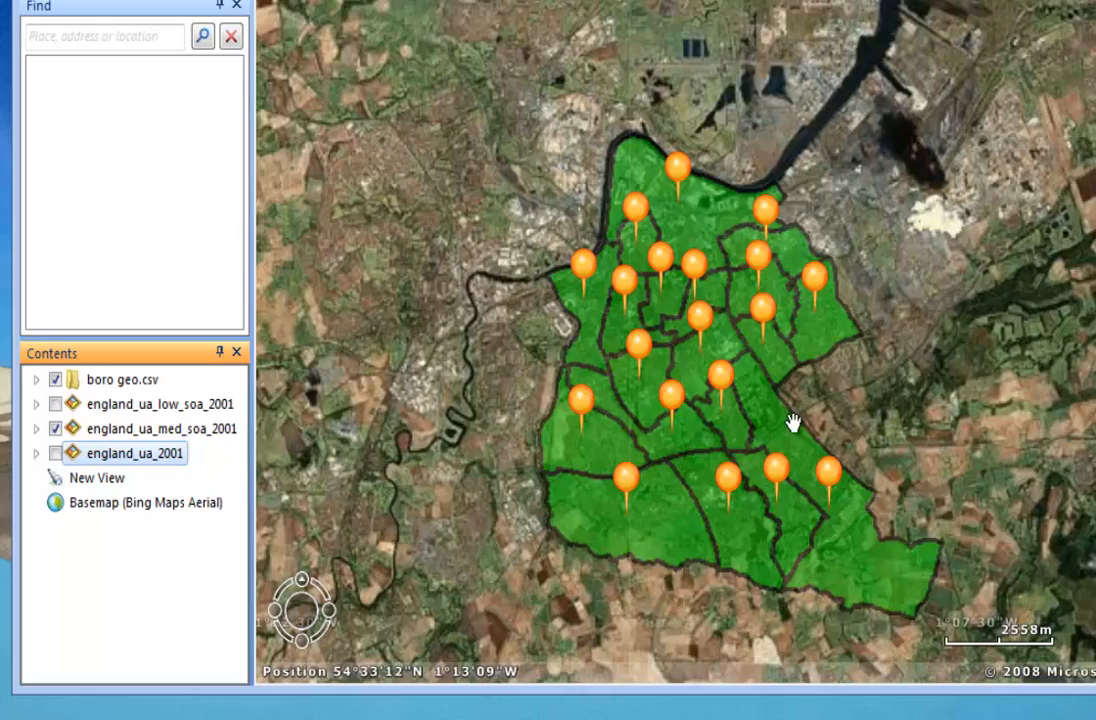
Examine the boro geo markers against the area boundaries and view the details of the Middlesbrough 016 marker.
scroll(793, 424, "down", 3)
scroll(793, 424, "up", 5)
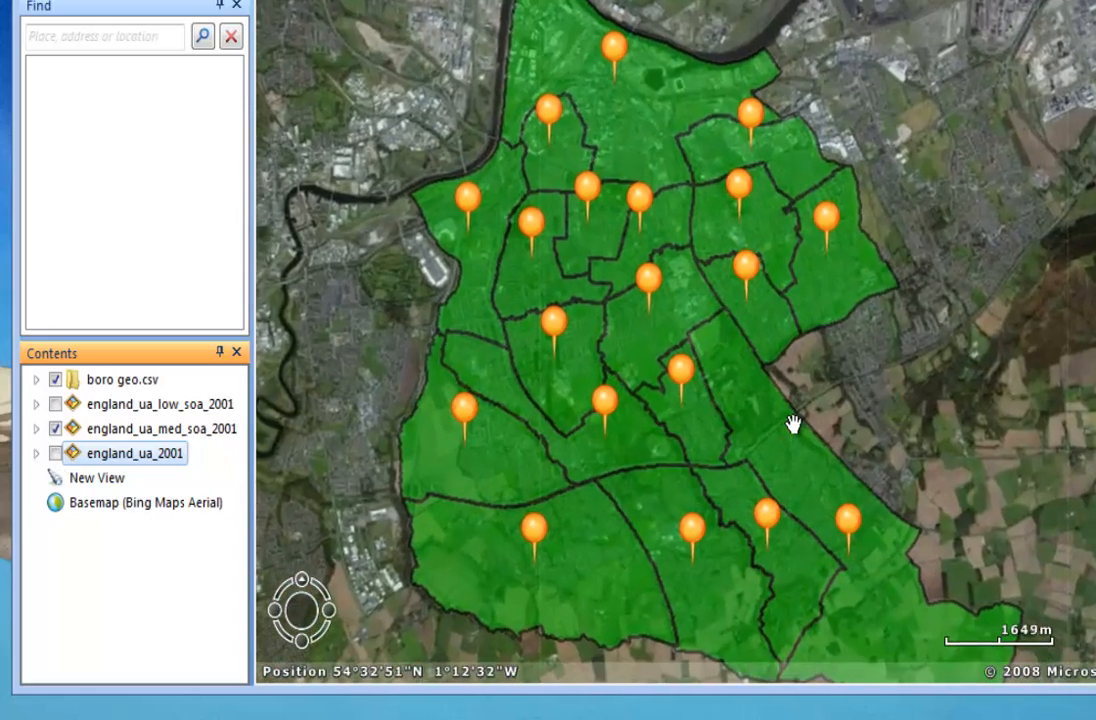
left_click_drag(791, 424, 786, 360)
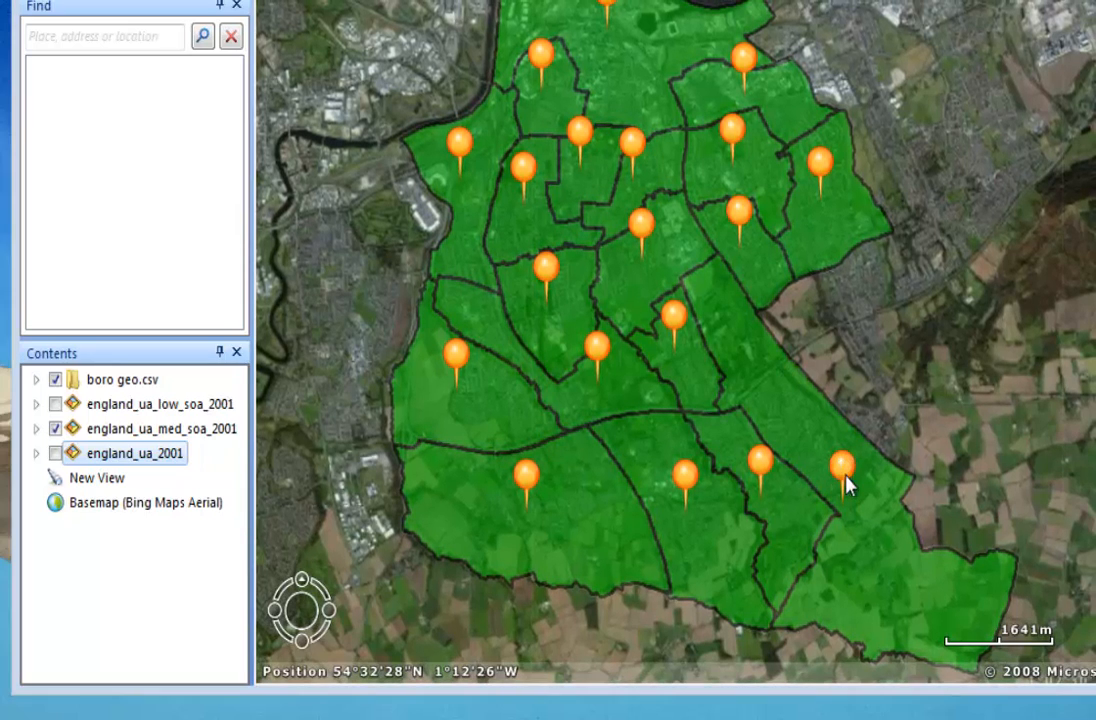
left_click(843, 474)
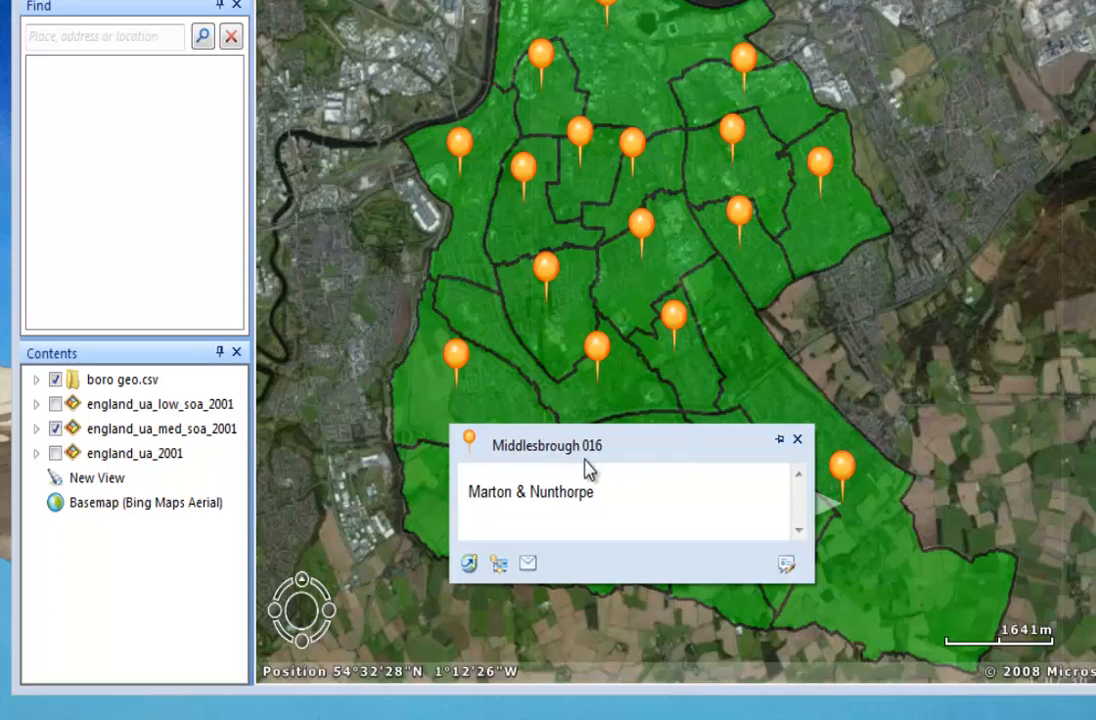
left_click(797, 439)
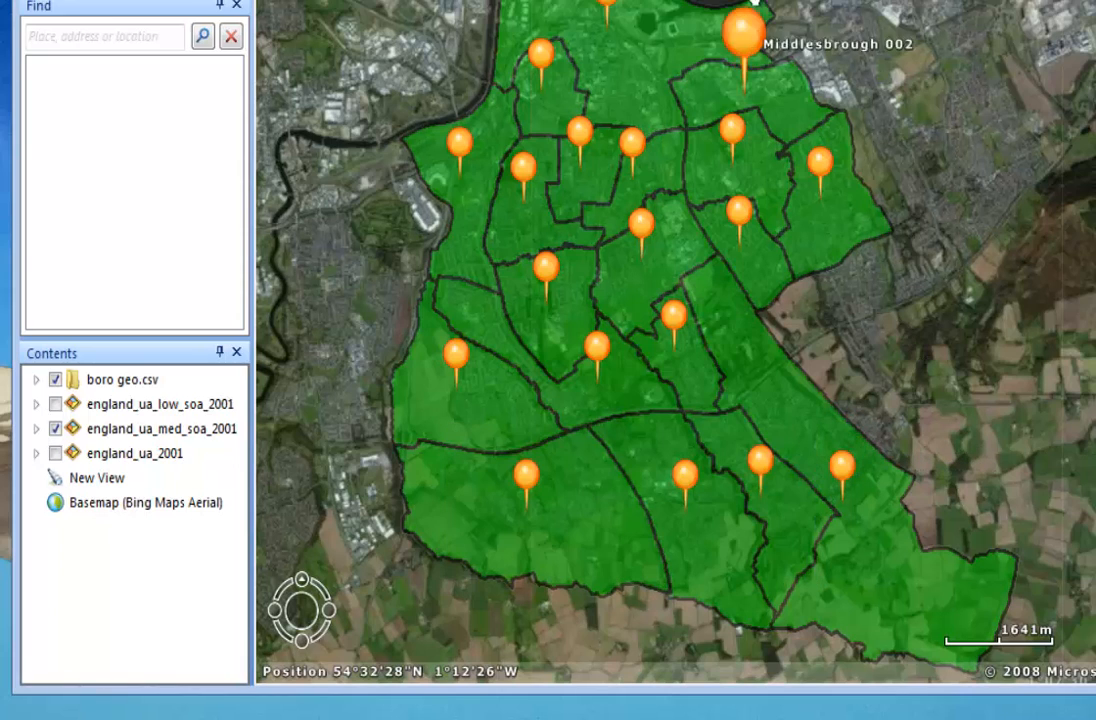
Add boro pop.csv from the Desktop as a text file, using the properties previously saved for it.
left_click(772, 0)
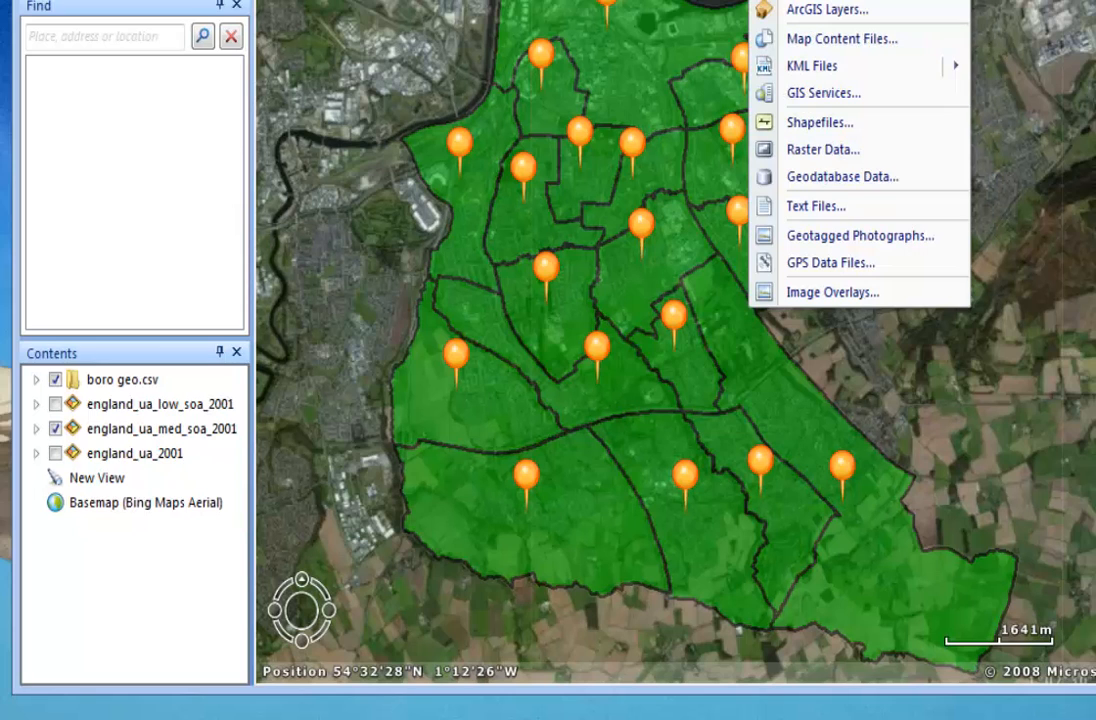
left_click(800, 205)
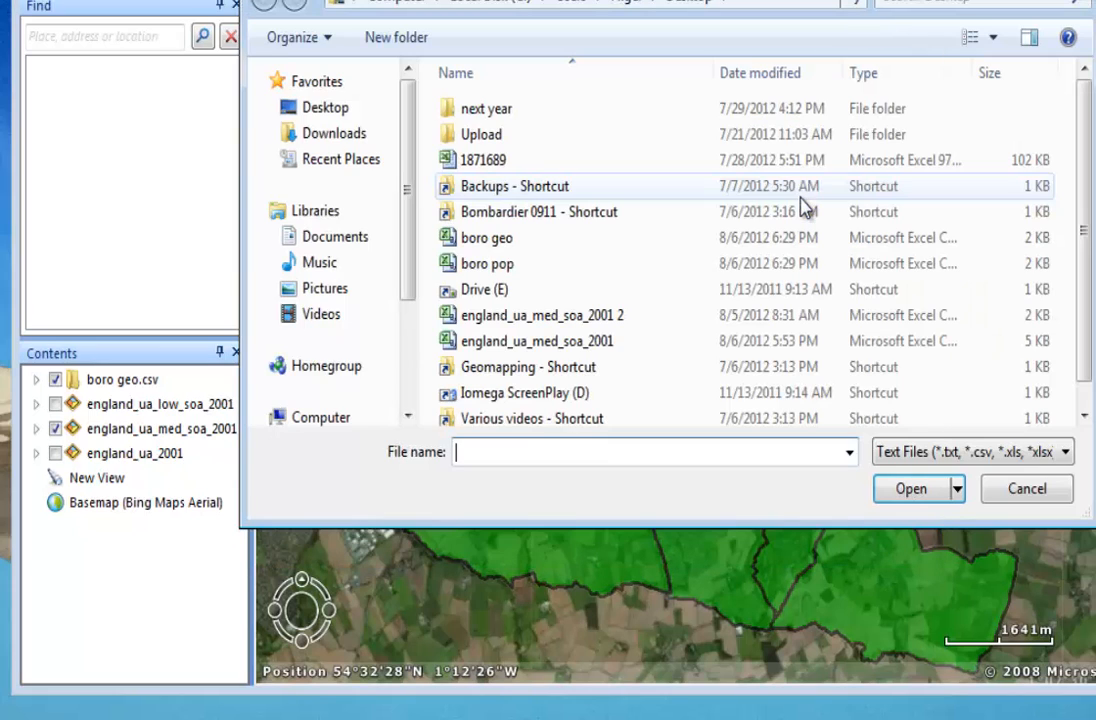
left_click(476, 268)
double_click(476, 270)
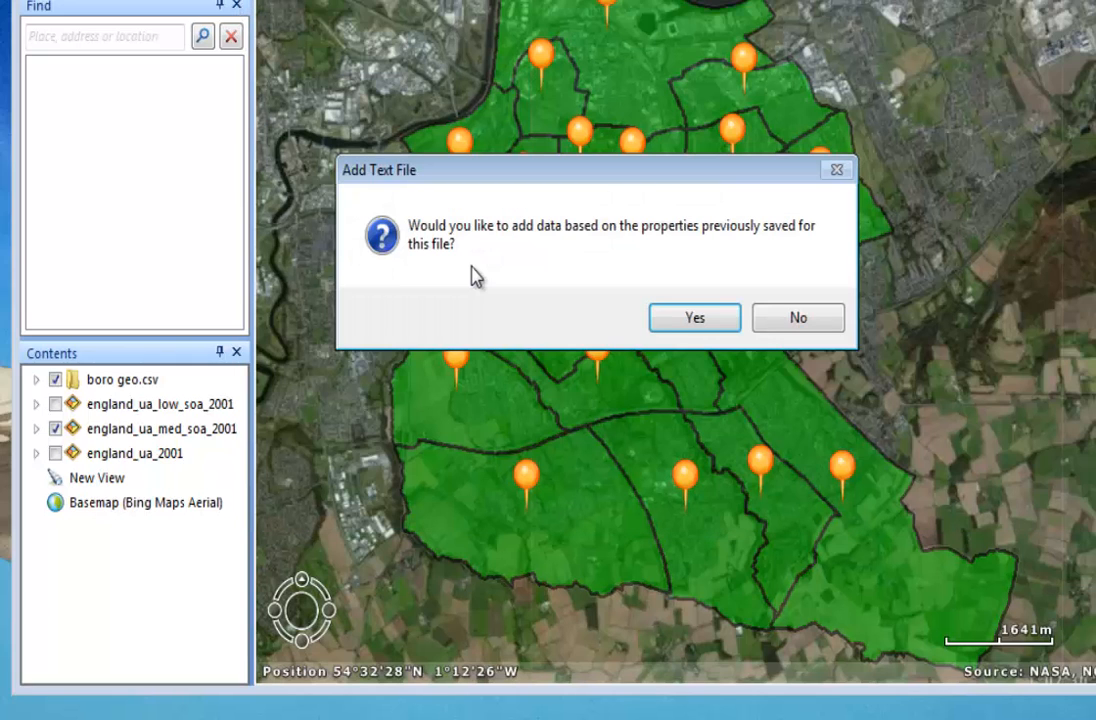
left_click(677, 328)
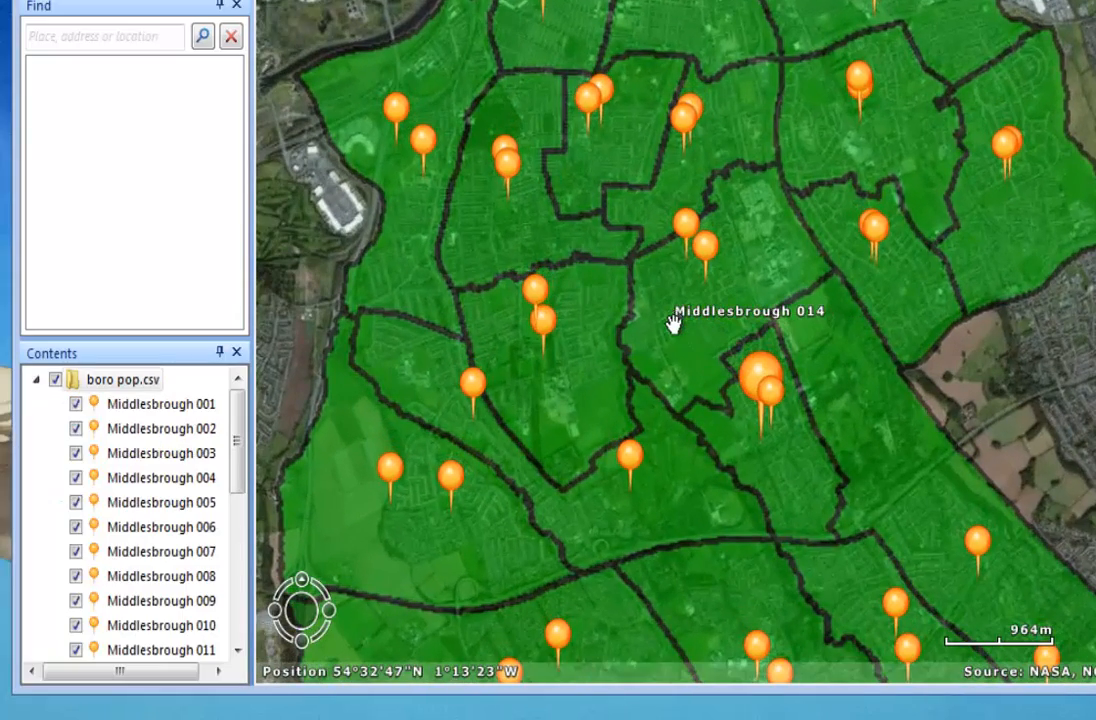
Compare the boro pop and boro geo markers on the map, and view the properties of the boro pop.csv folder.
scroll(673, 318, "up", 3)
scroll(673, 318, "down", 5)
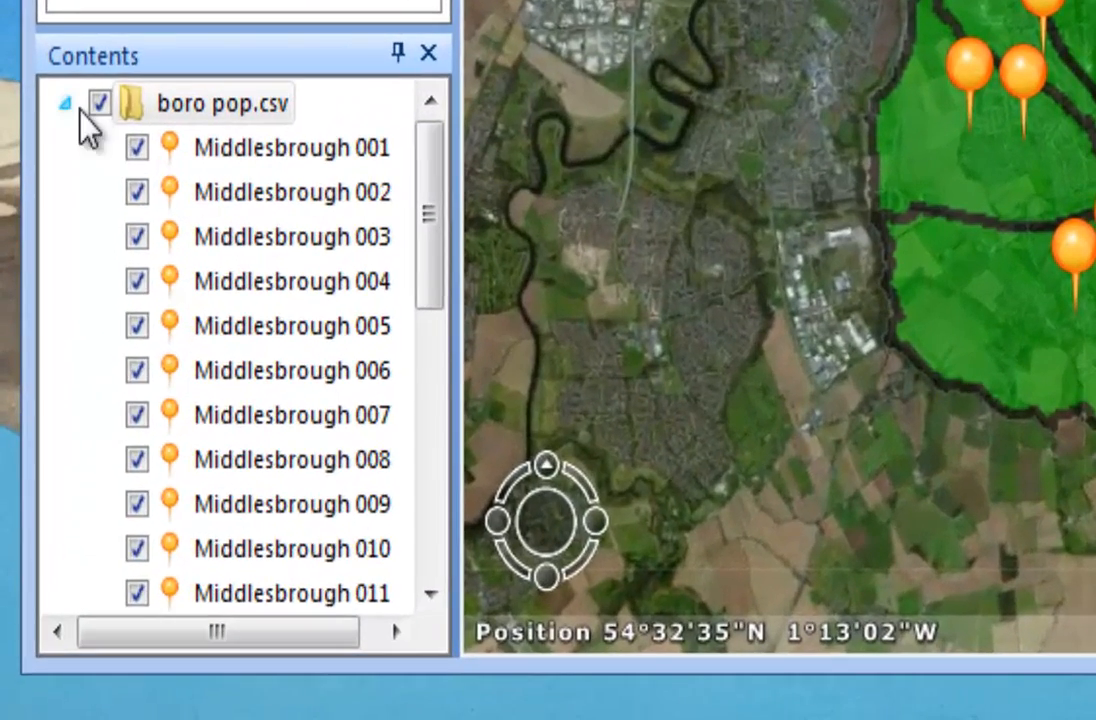
left_click(36, 377)
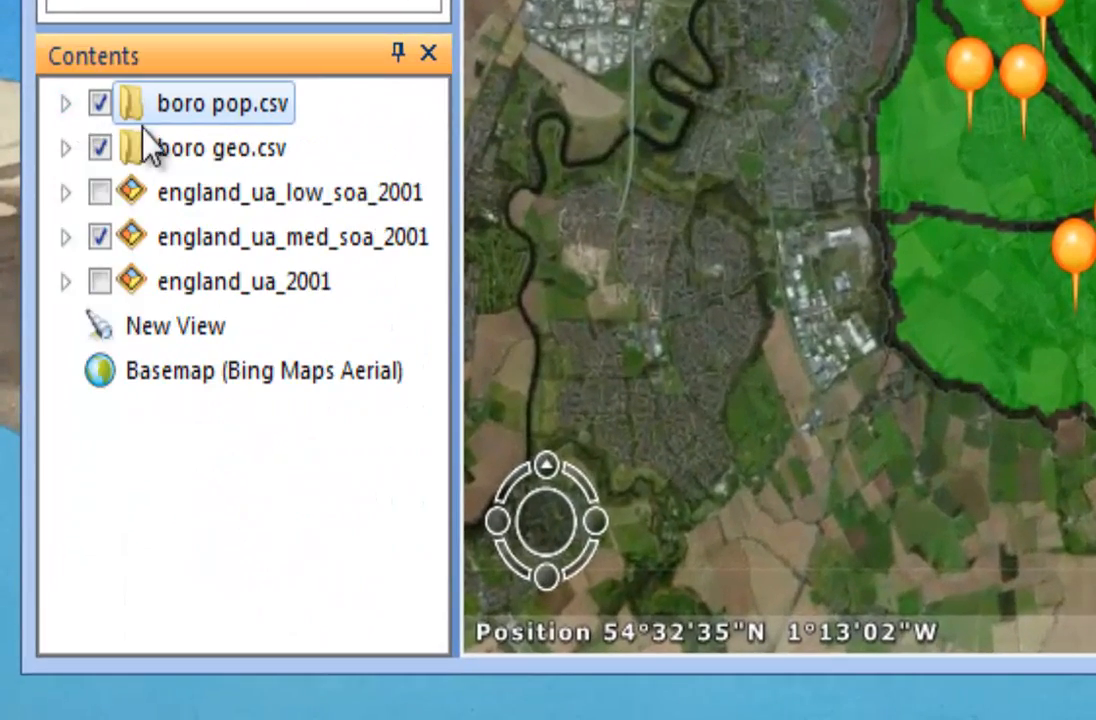
right_click(203, 118)
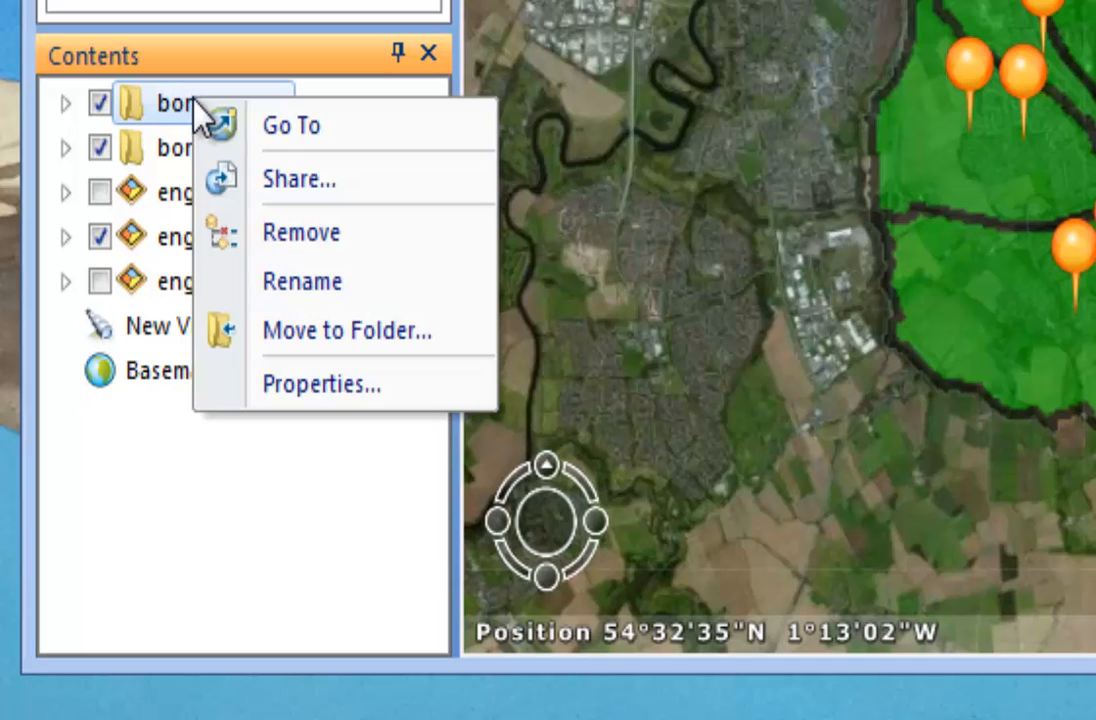
left_click(312, 388)
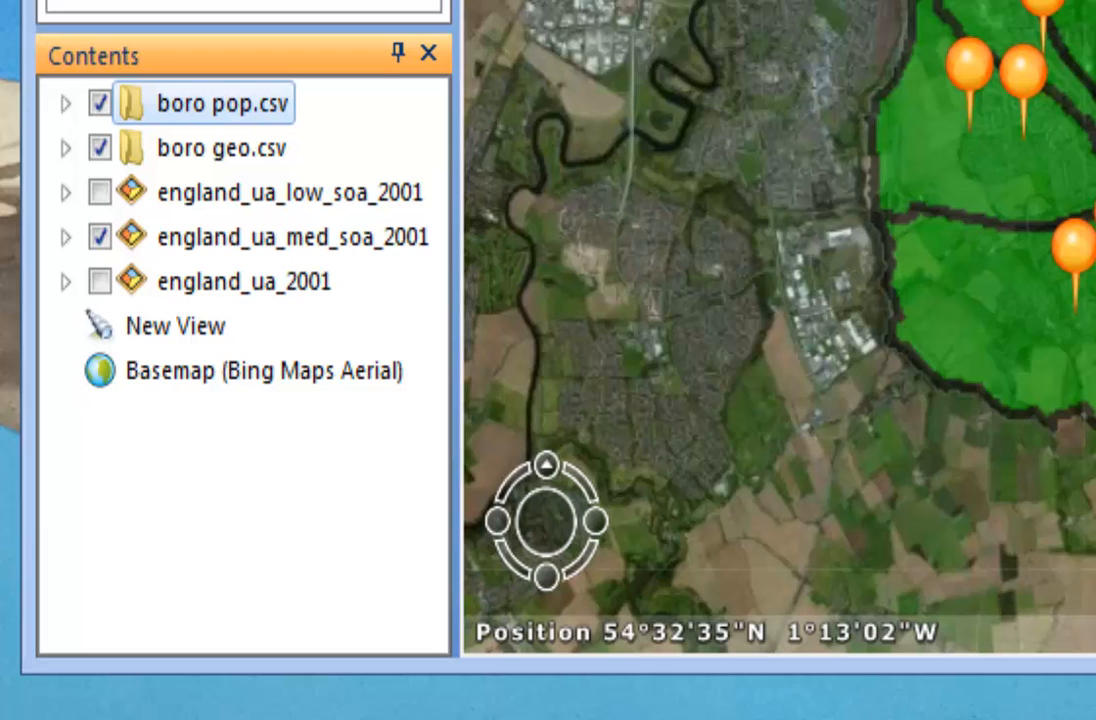
Change the symbol of all boro pop.csv markers, Middlesbrough 001 to 019, to the purple pin.
left_click(66, 104)
left_click(198, 152)
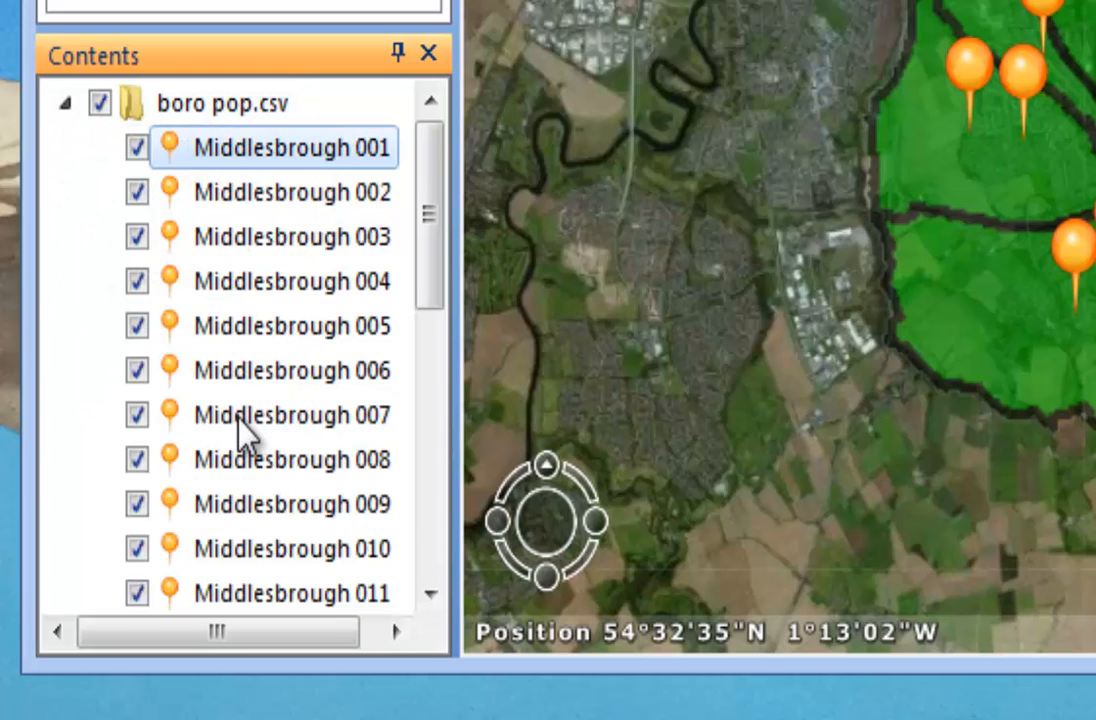
scroll(240, 425, "down", 3)
left_click(318, 554, "shift")
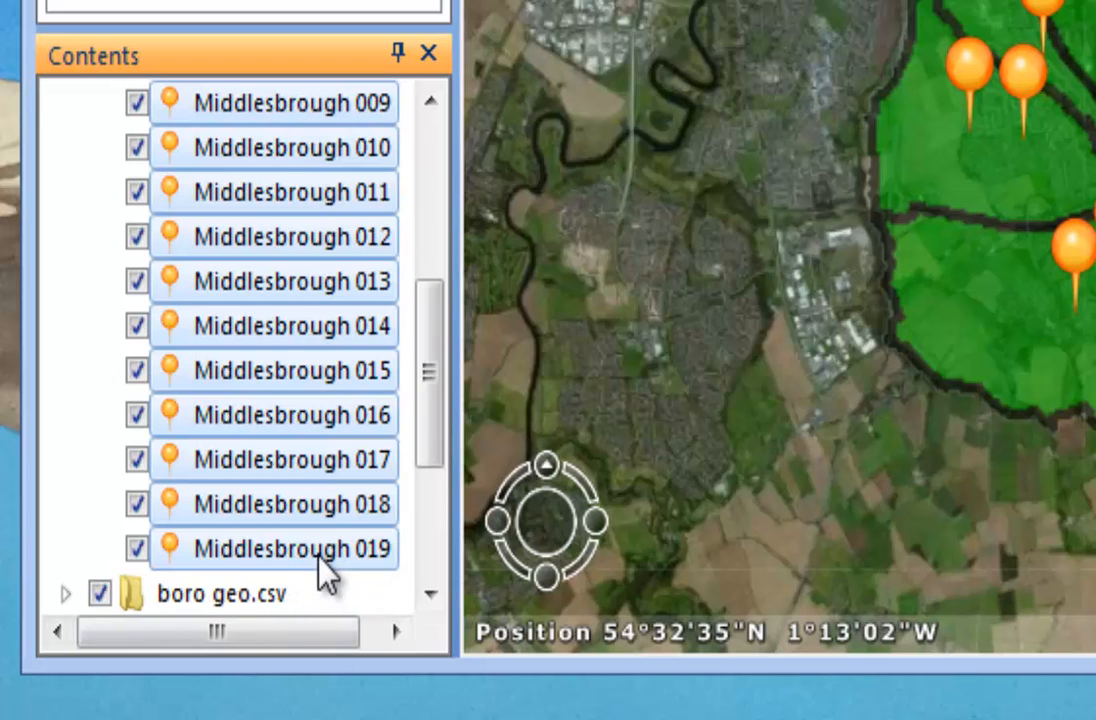
right_click(340, 296)
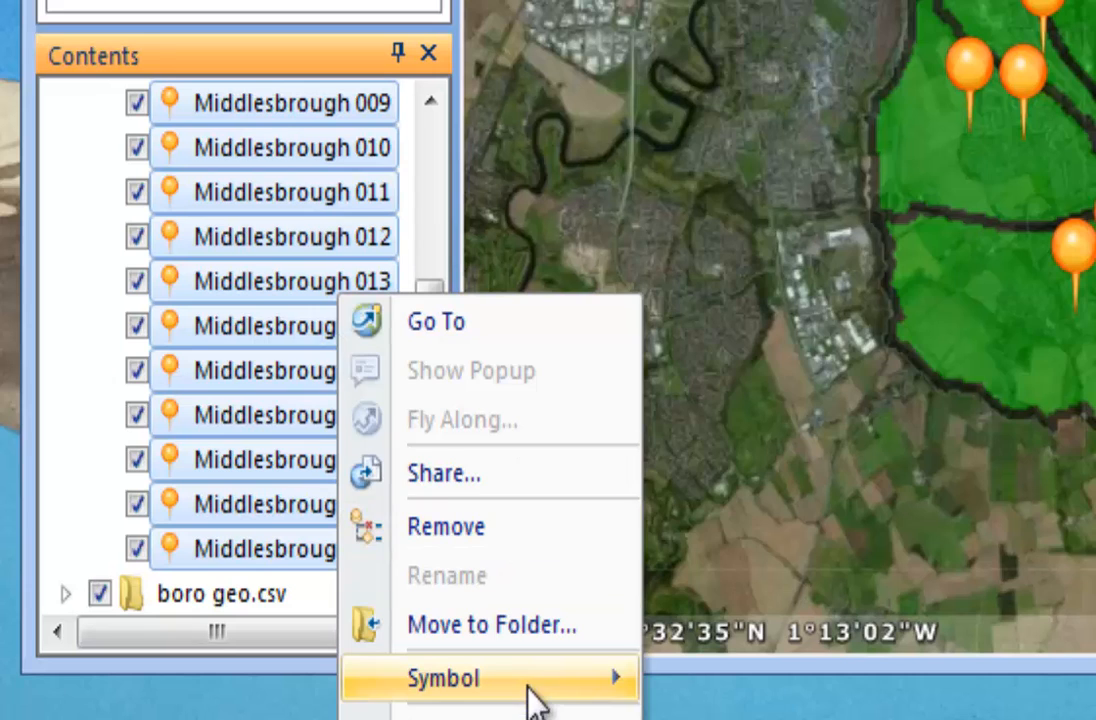
mouse_move(533, 697)
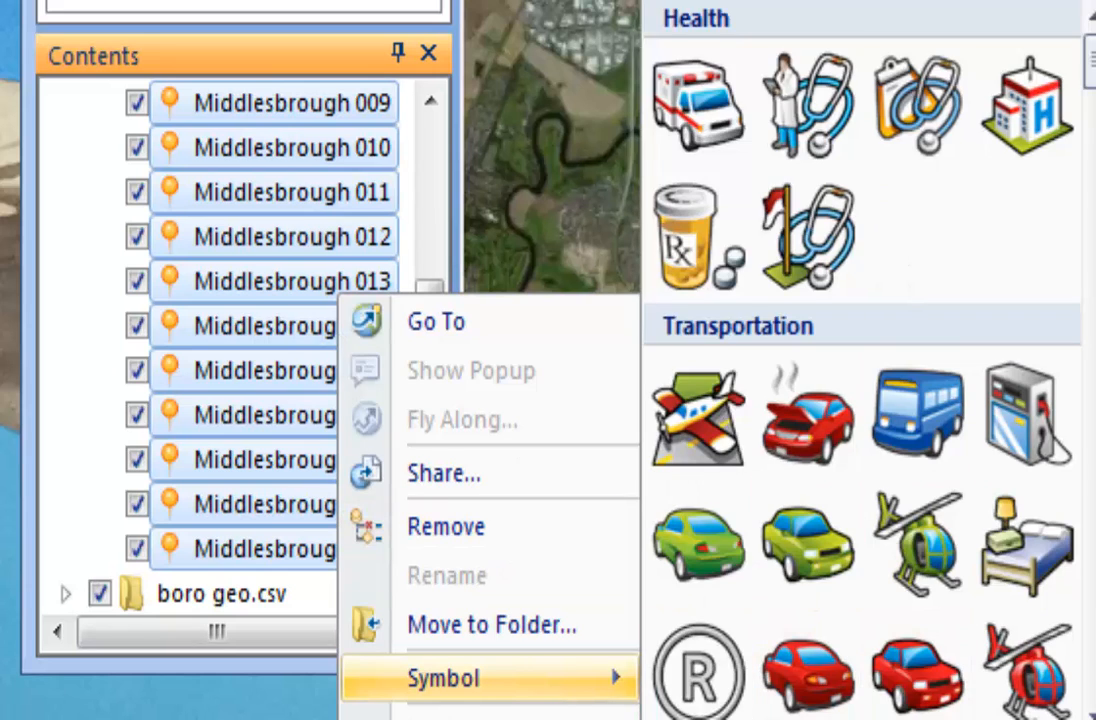
scroll(865, 360, "down", 5)
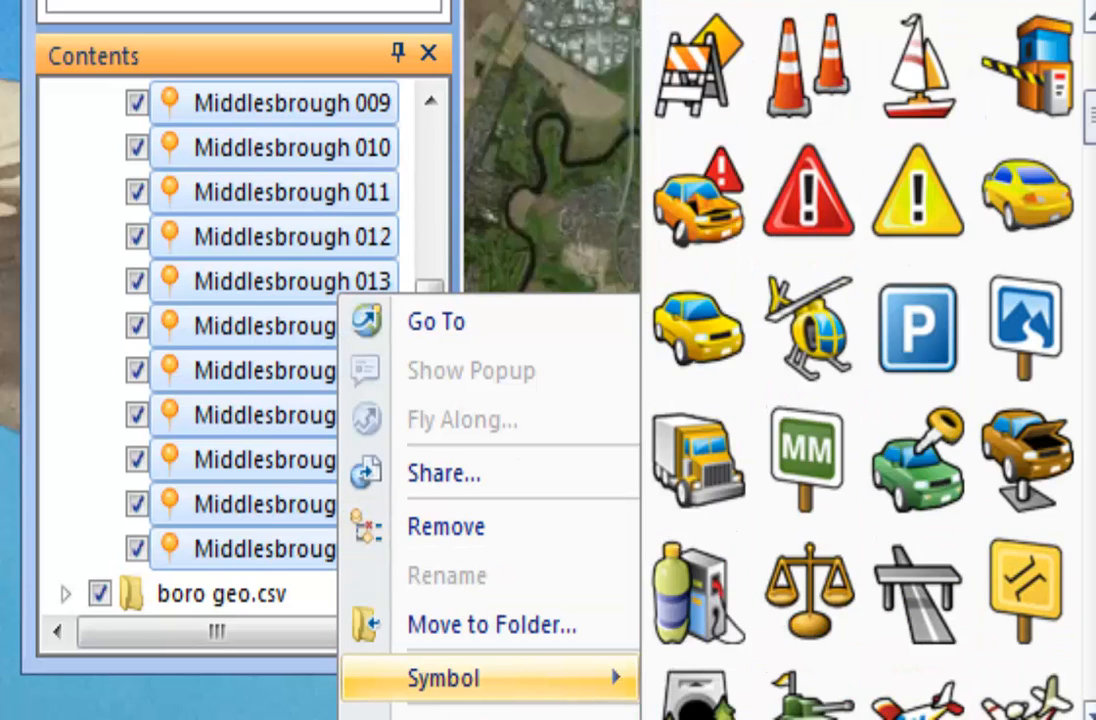
scroll(865, 360, "down", 5)
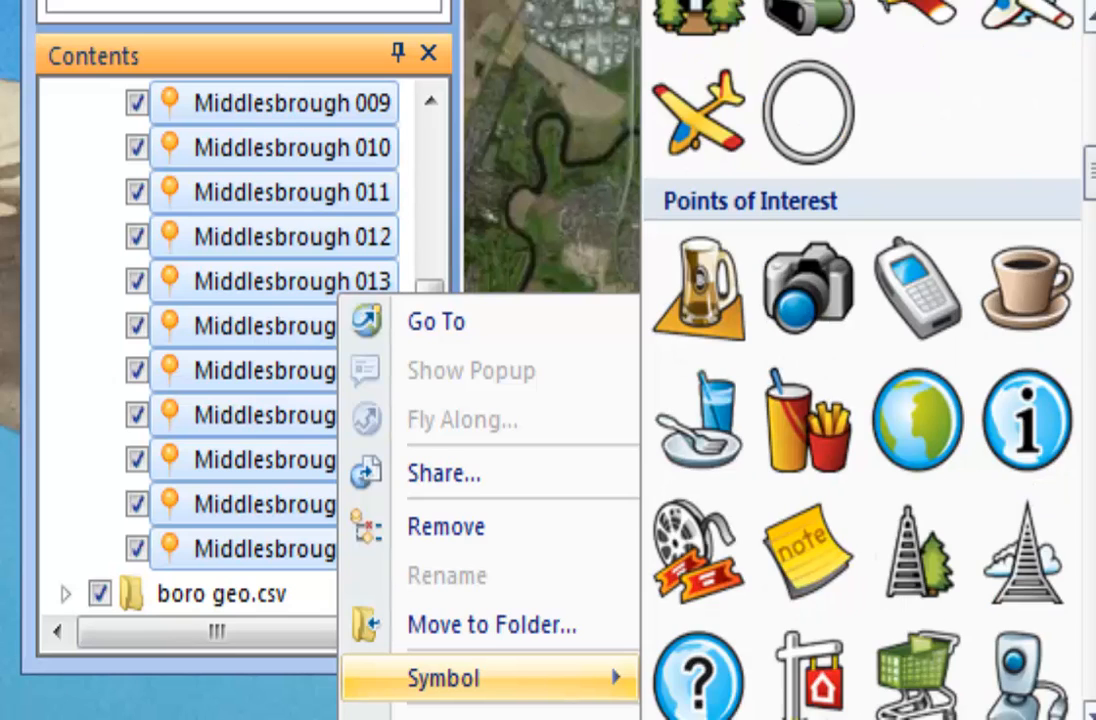
scroll(865, 360, "down", 15)
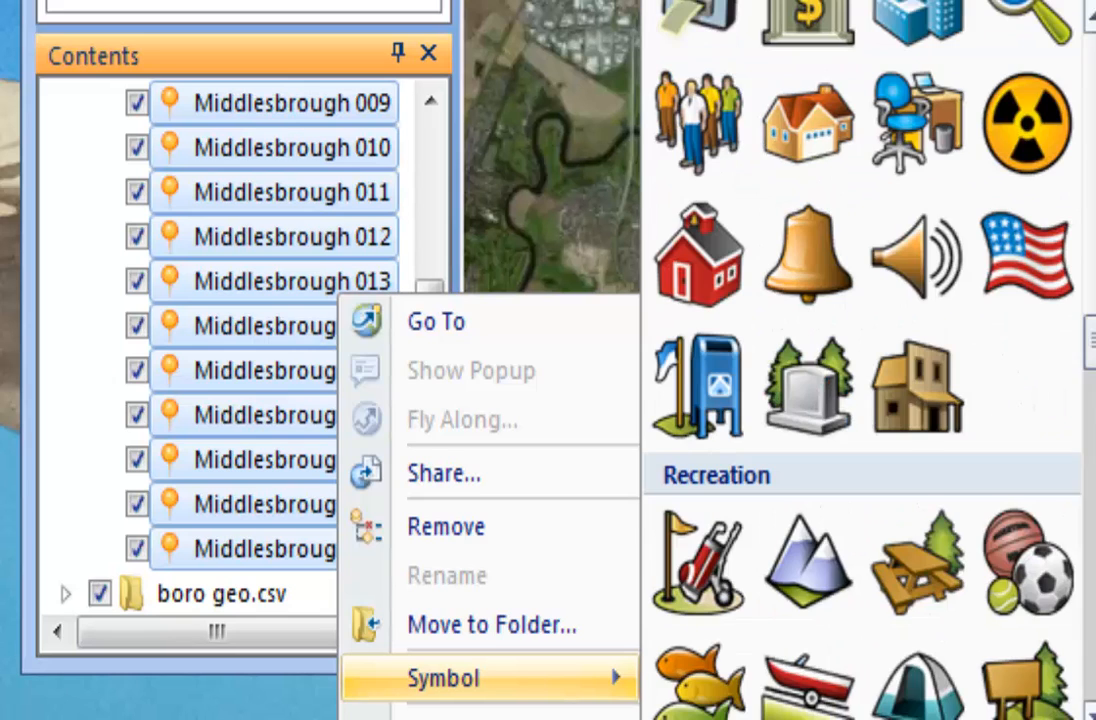
scroll(865, 360, "down", 10)
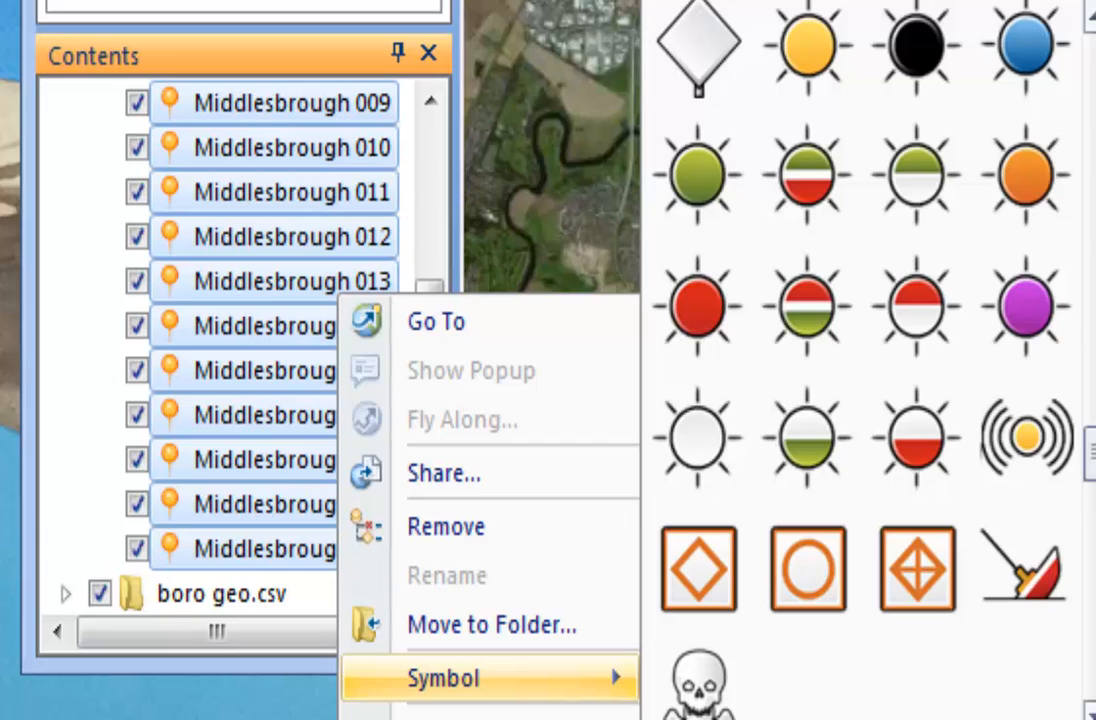
scroll(865, 360, "down", 5)
scroll(1069, 642, "down", 5)
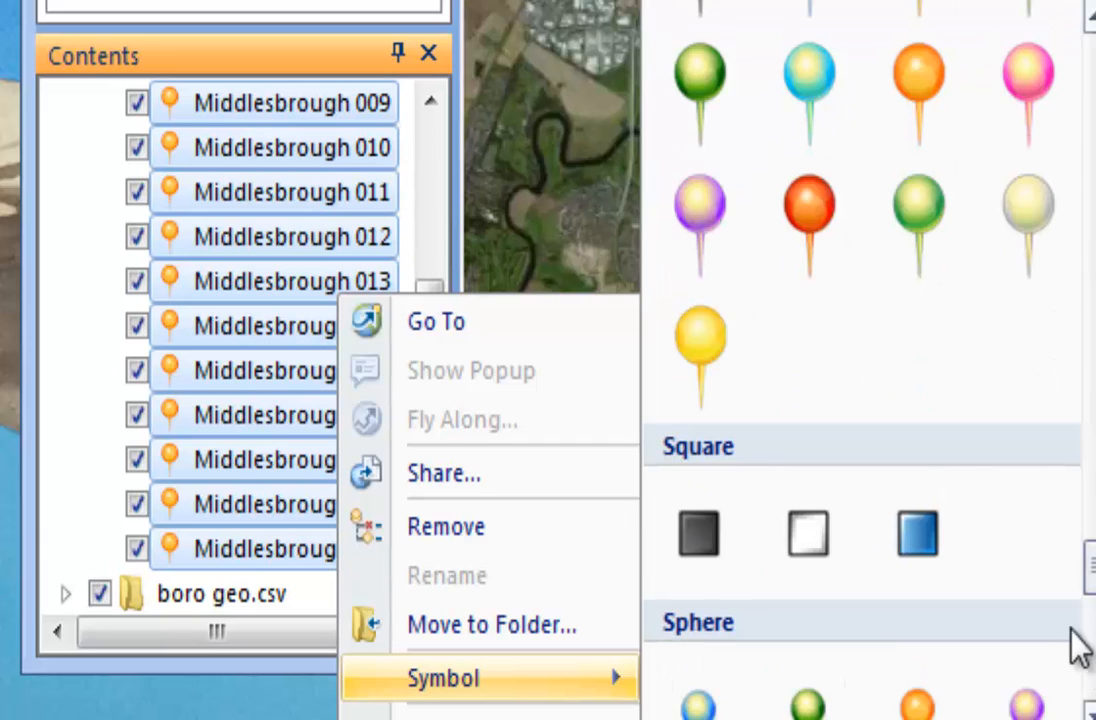
left_click(698, 213)
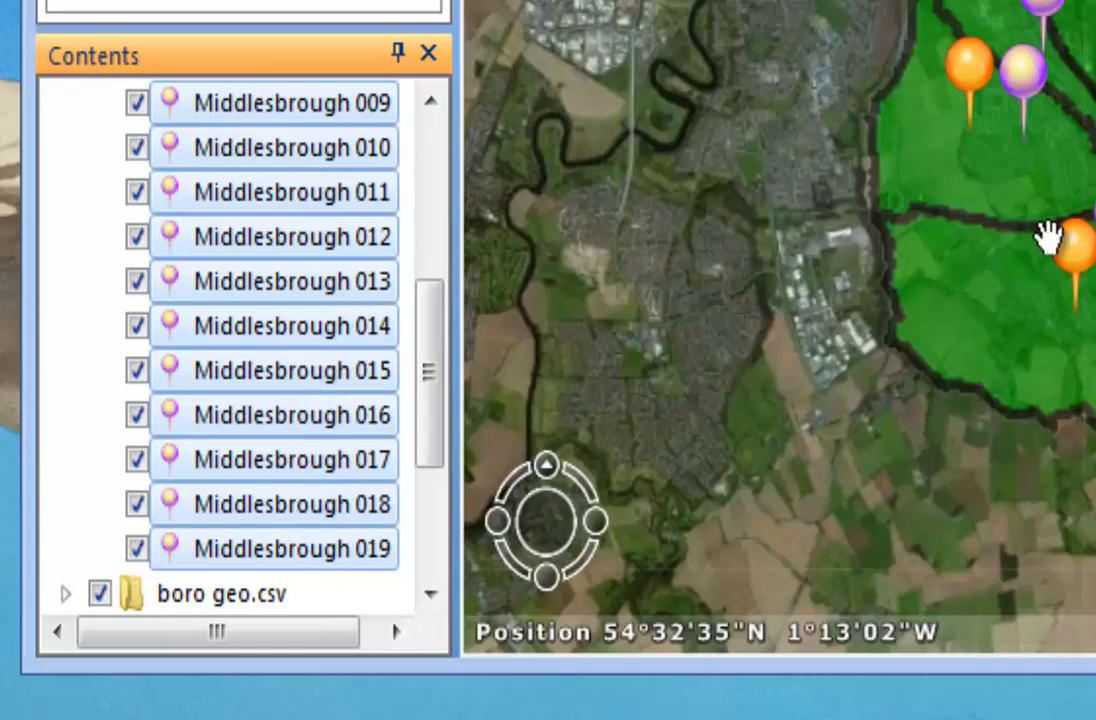
Collapse the boro pop.csv folder and give the england_ua_med_soa_2001 layer a red outline fill.
scroll(1042, 286, "down", 2)
scroll(1042, 286, "up", 4)
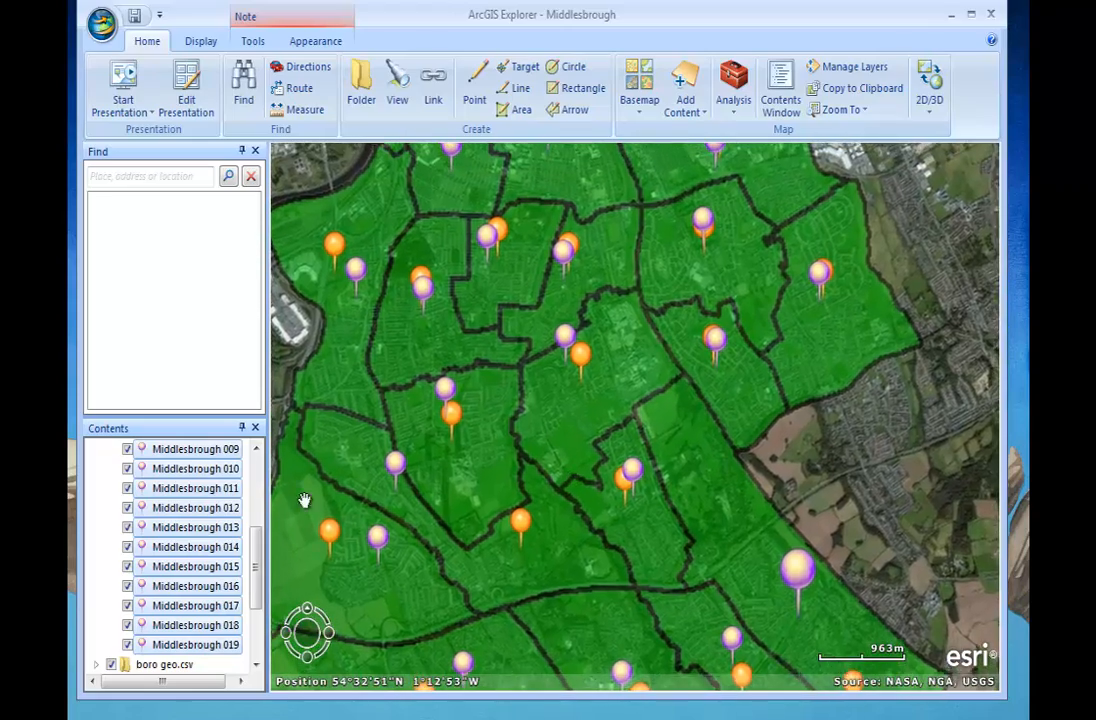
scroll(251, 561, "up", 4)
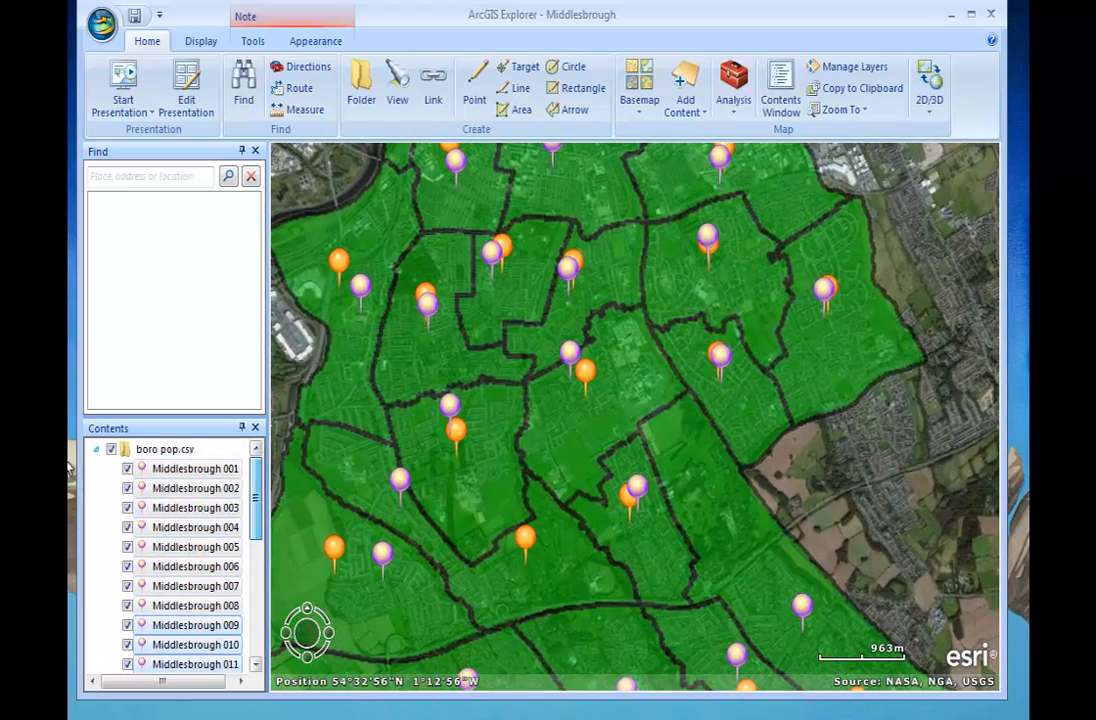
left_click(96, 450)
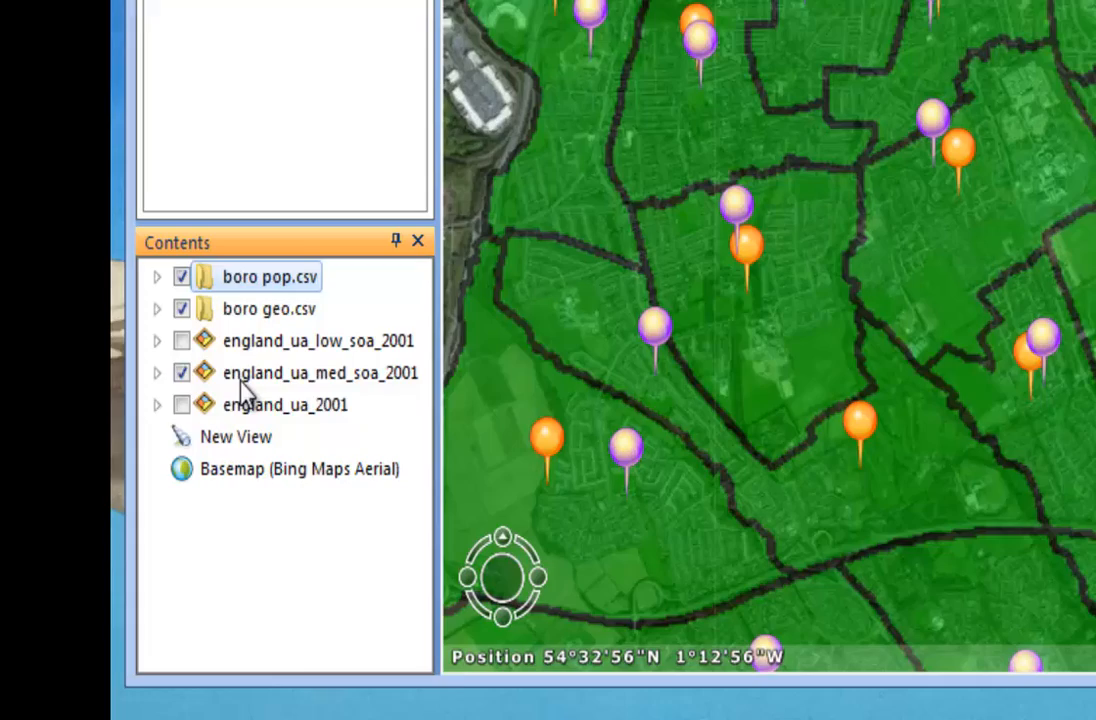
left_click(150, 511)
right_click(247, 388)
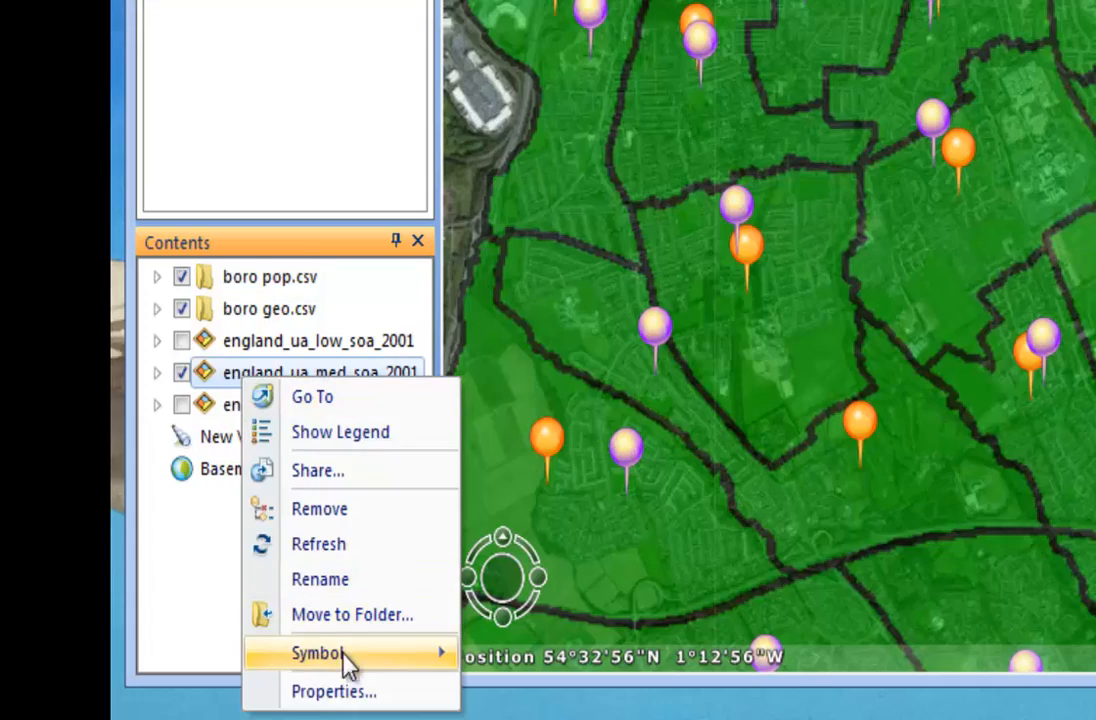
mouse_move(350, 662)
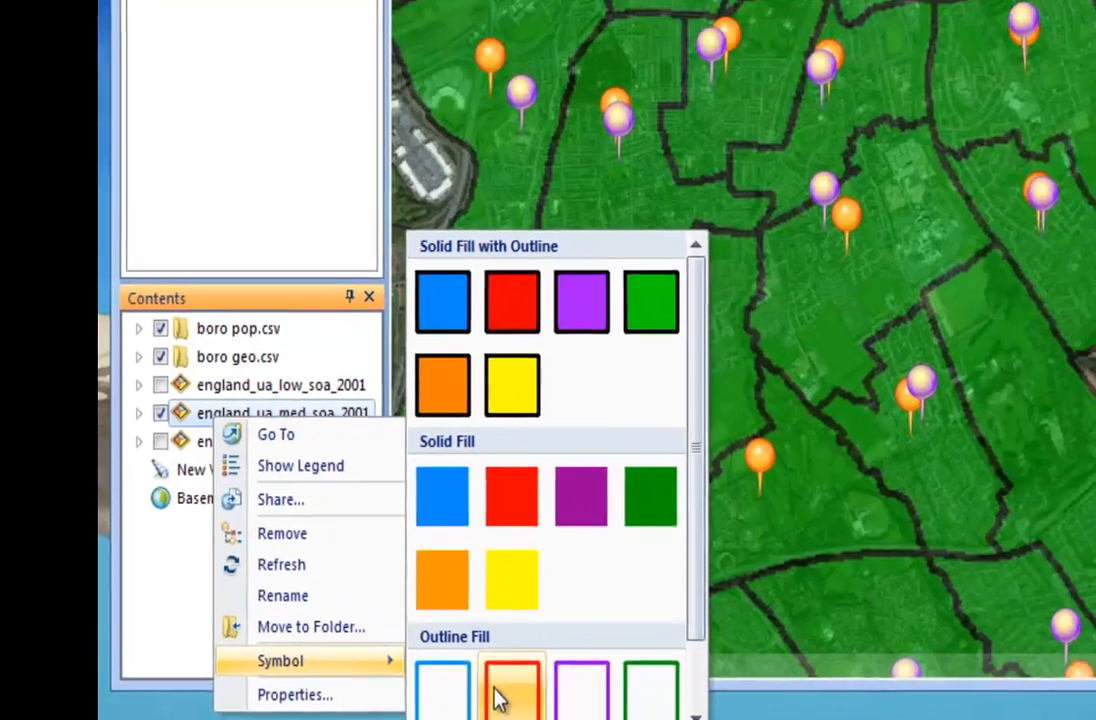
left_click(498, 700)
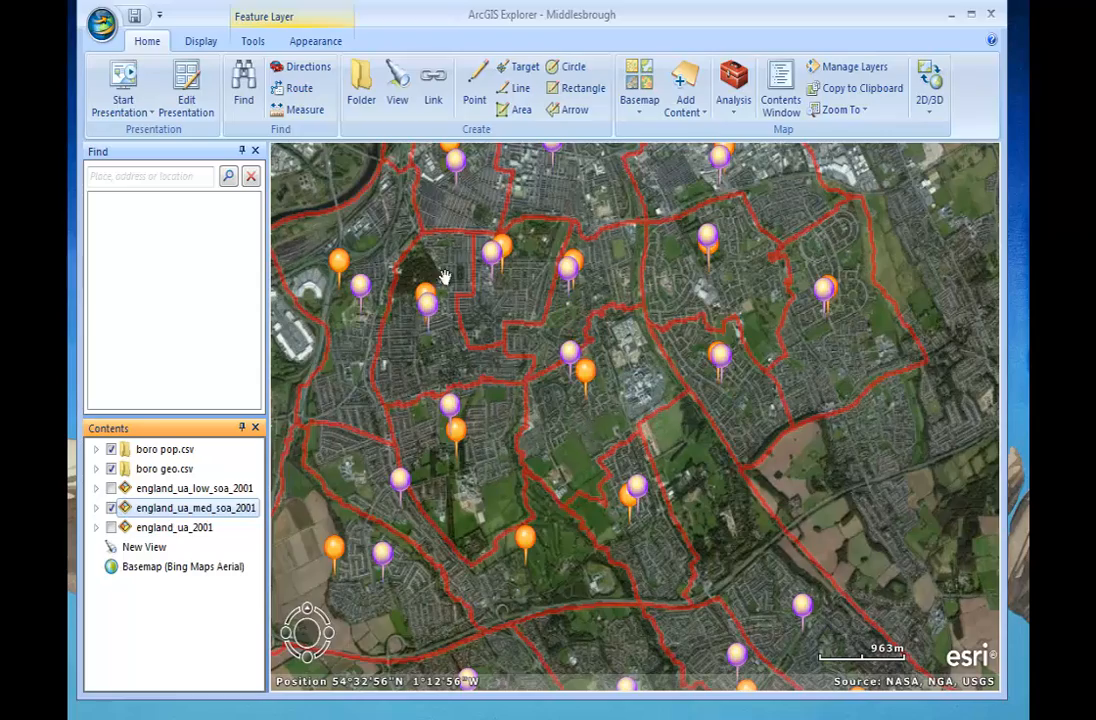
Compare the boro pop and boro geo markers for Middlesbrough 005 inside the area boundary, checking which folder each symbol belongs to.
scroll(550, 385, "down", 2)
scroll(553, 393, "up", 5)
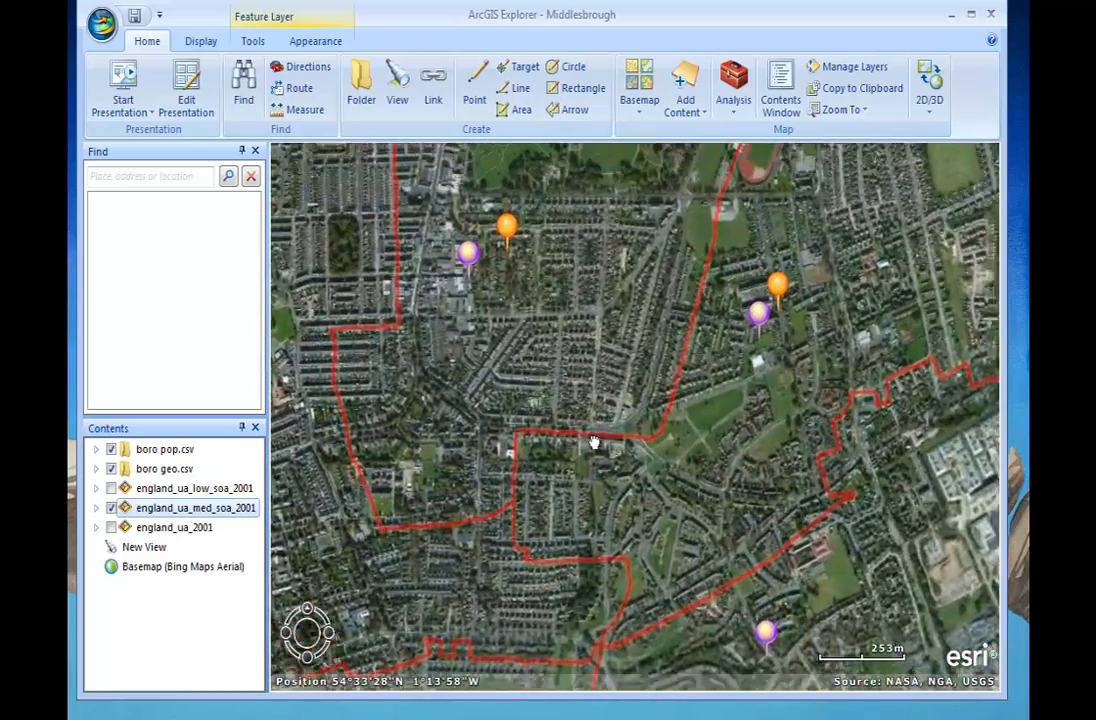
left_click_drag(594, 442, 655, 607)
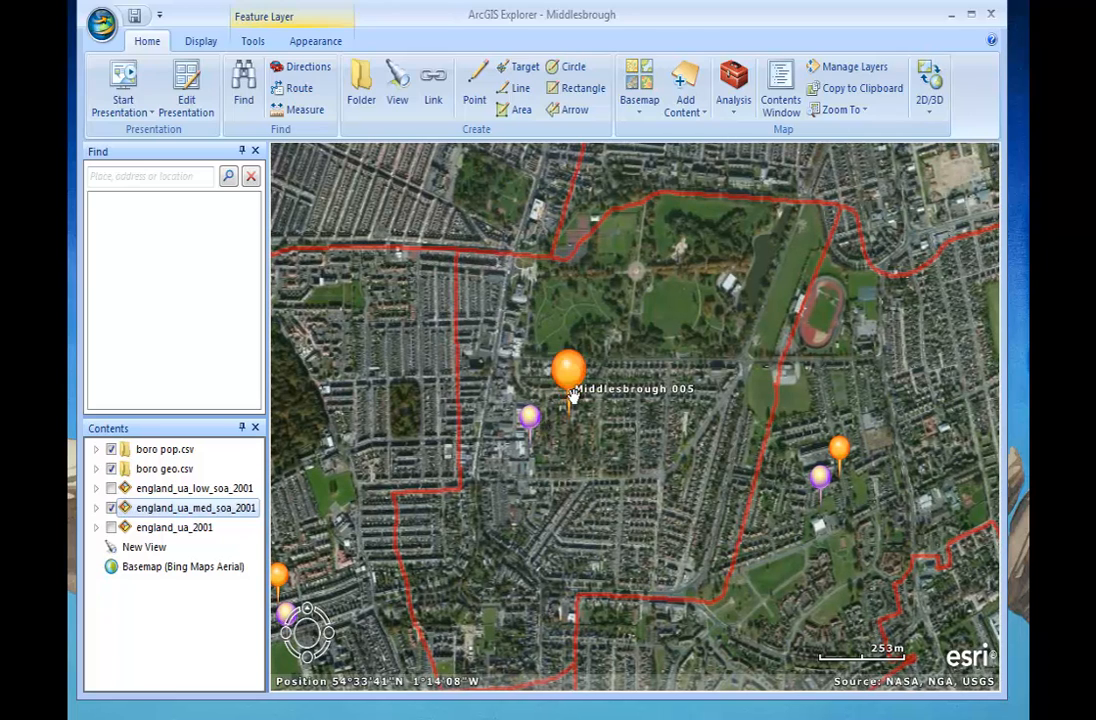
left_click(97, 450)
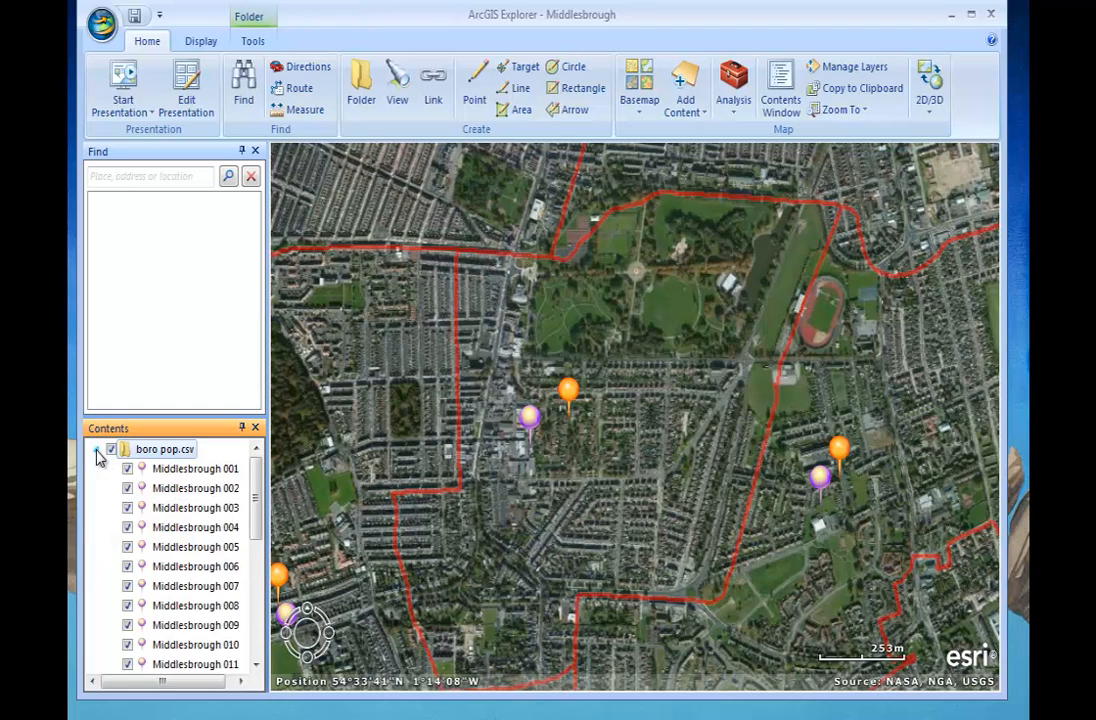
left_click(97, 450)
left_click(98, 469)
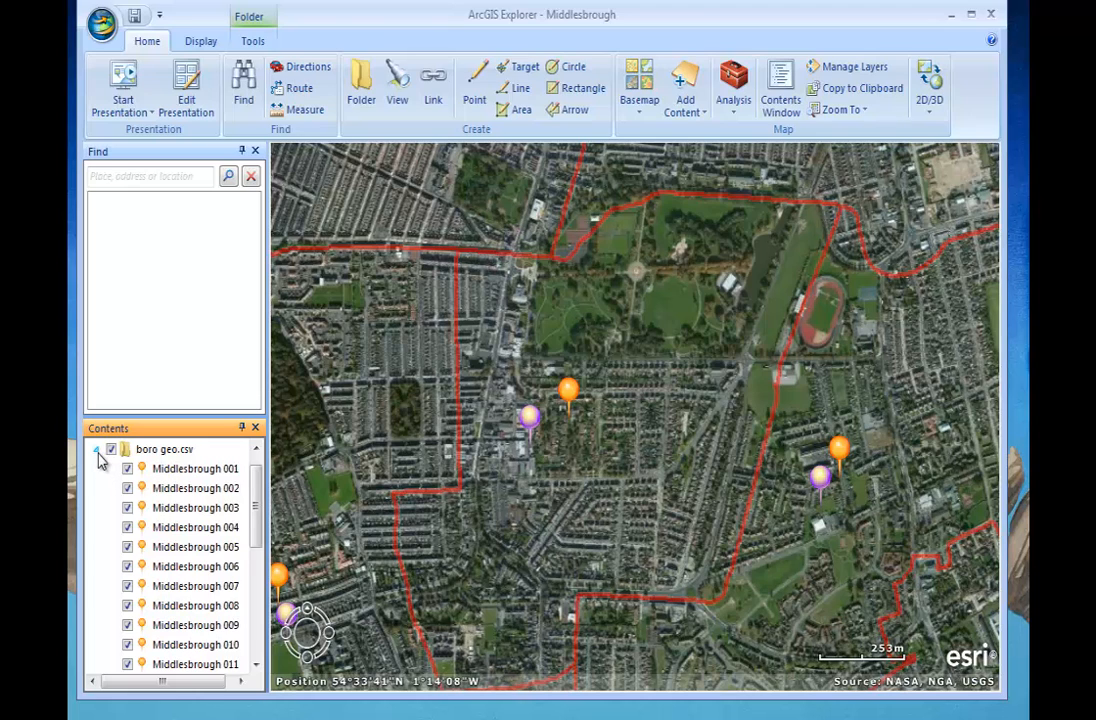
left_click(97, 450)
mouse_move(576, 418)
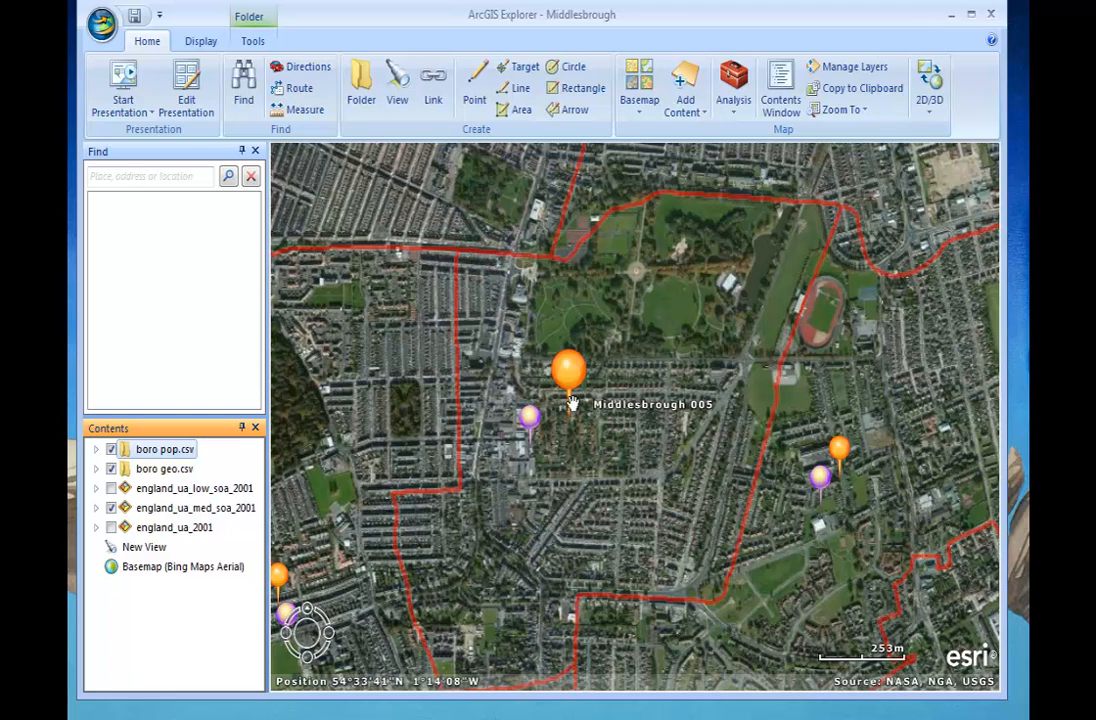
mouse_move(531, 416)
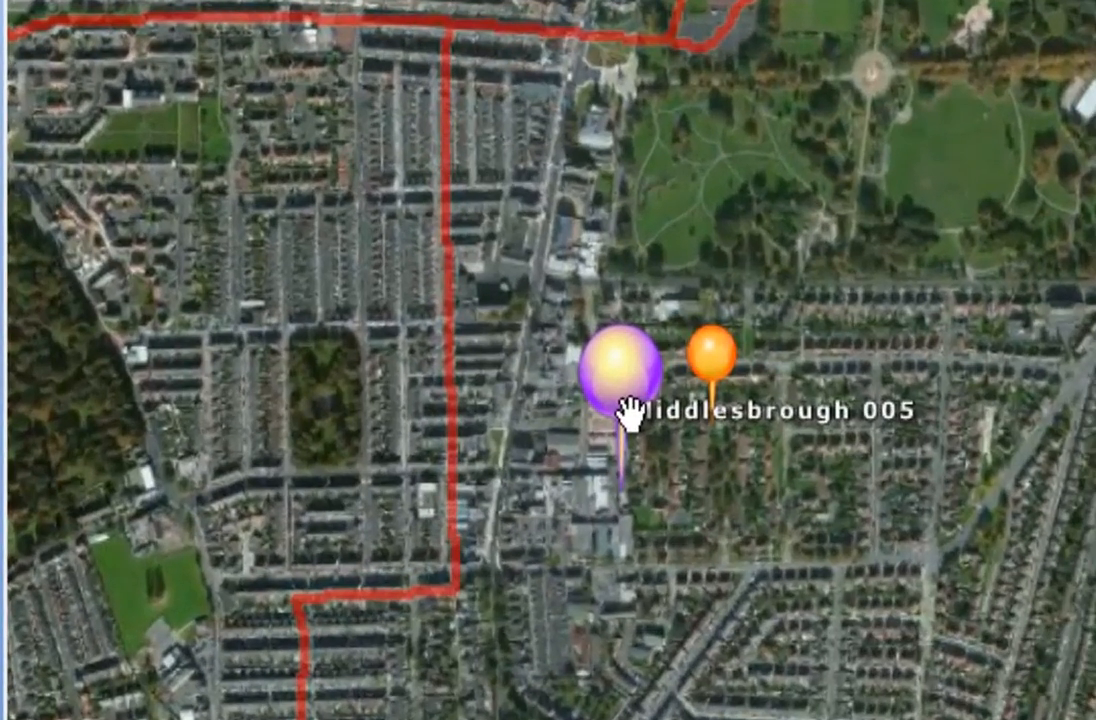
View the details of the purple Middlesbrough 005 marker and the attributes of the Middlesbrough 005 area around it.
left_click(551, 420)
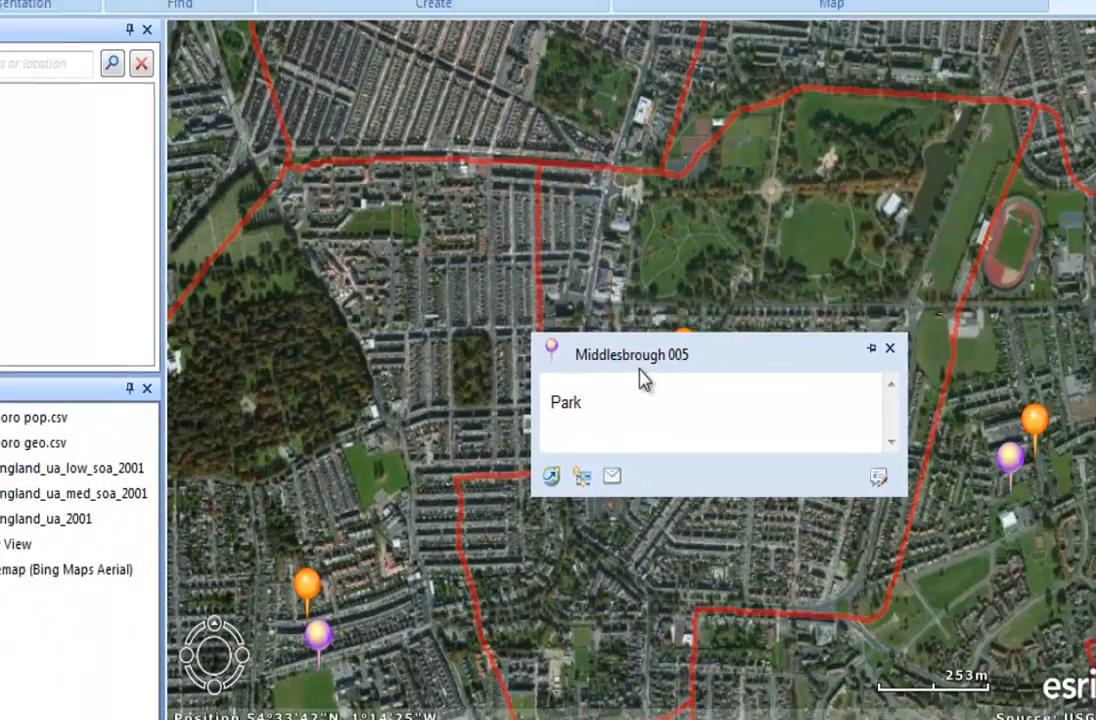
left_click_drag(766, 406, 285, 180)
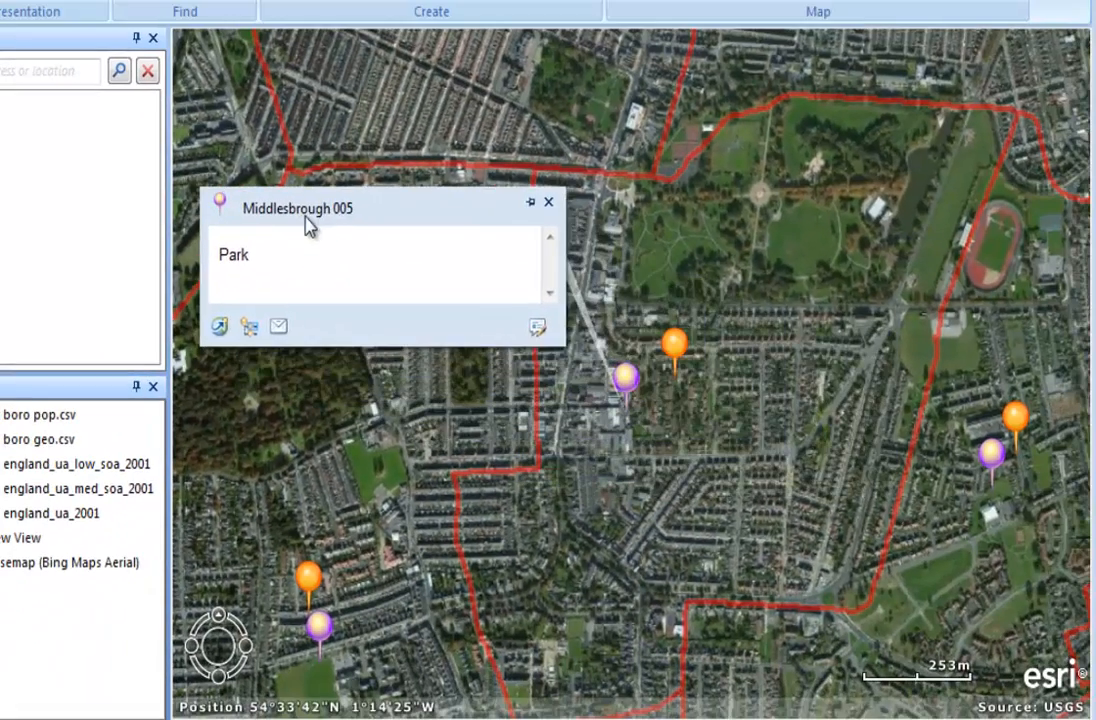
left_click(548, 202)
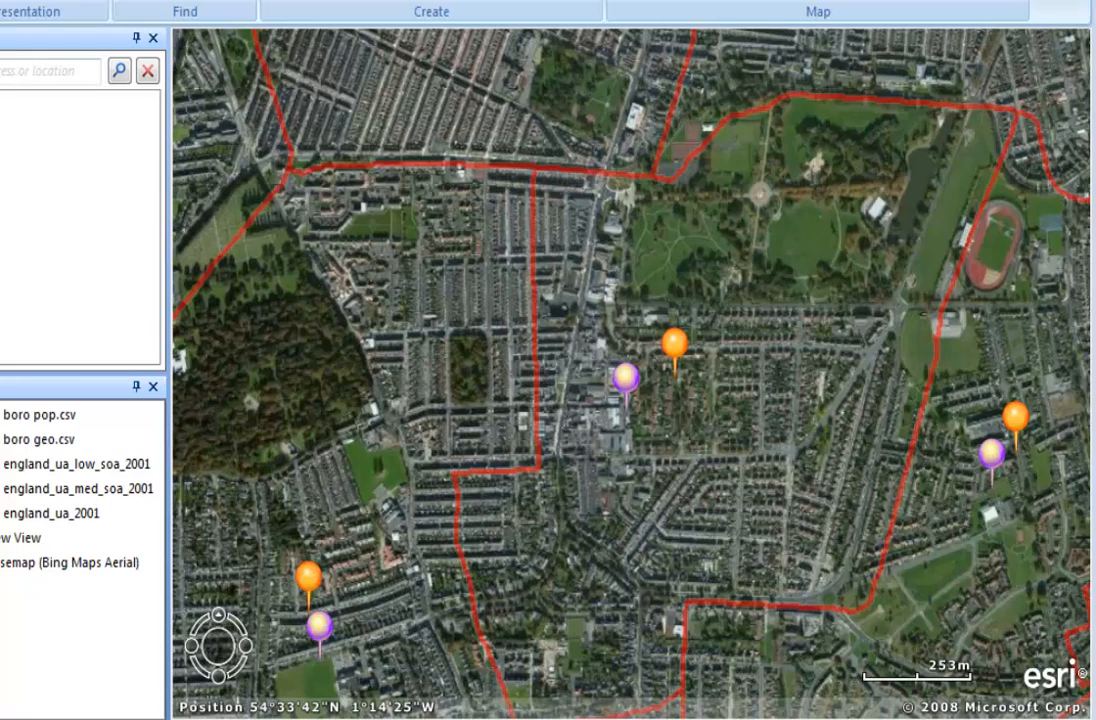
double_click(810, 412)
scroll(811, 415, "down", 1)
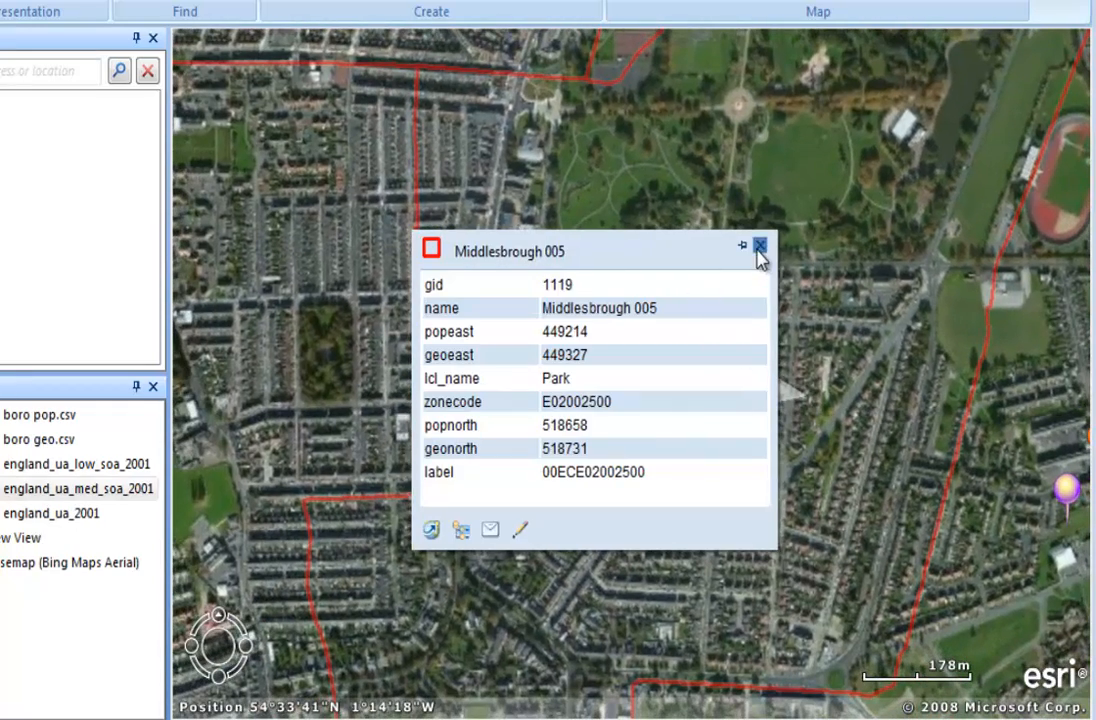
left_click(760, 245)
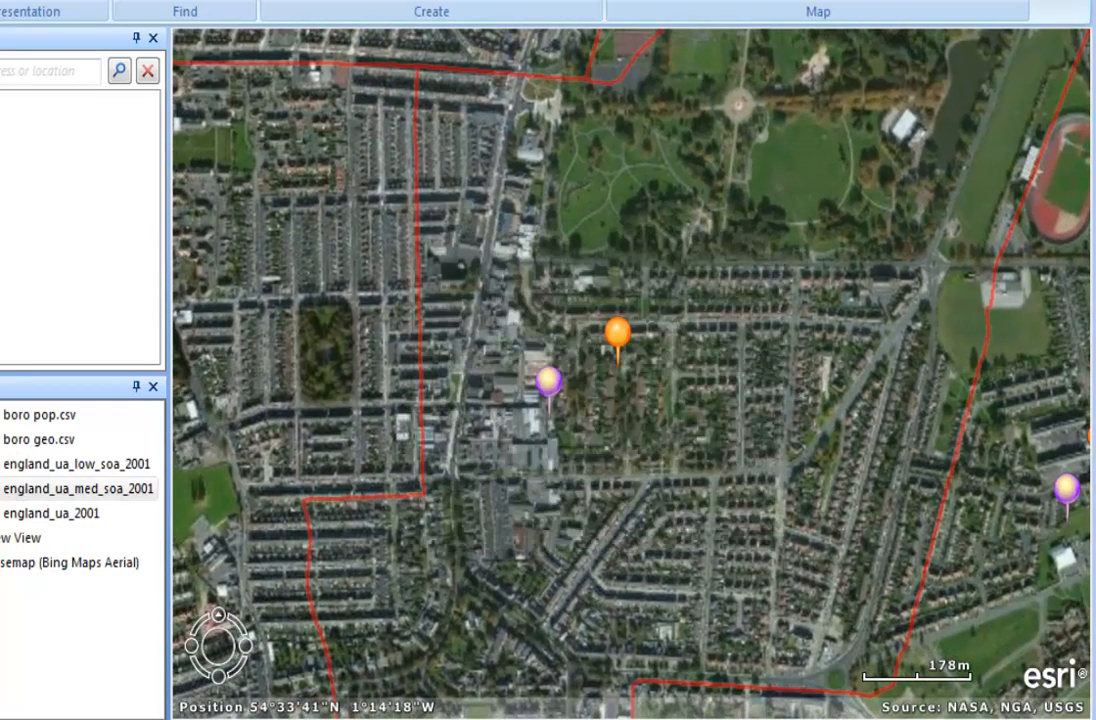
left_click(0, 439)
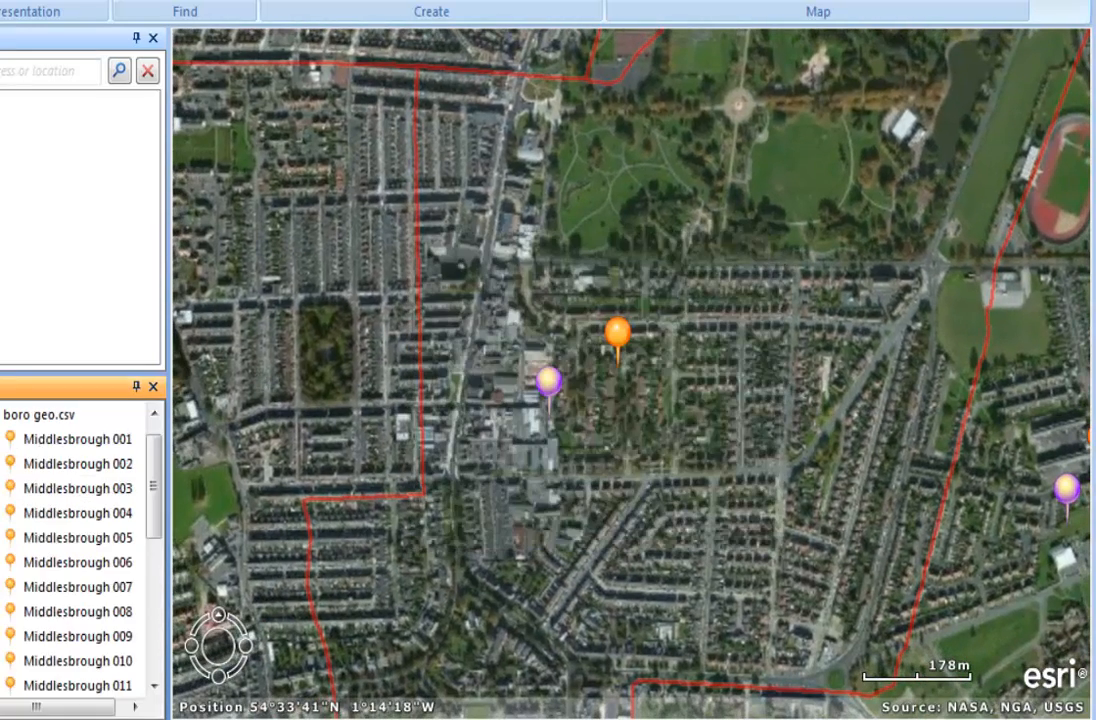
left_click(30, 441)
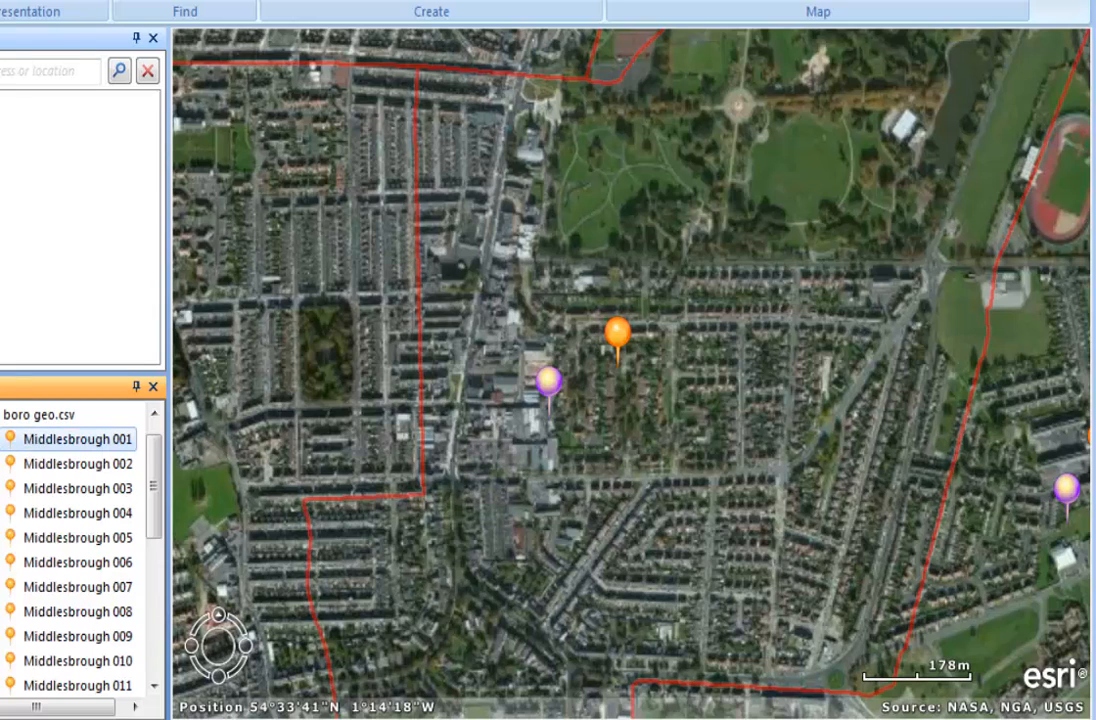
left_click(0, 414)
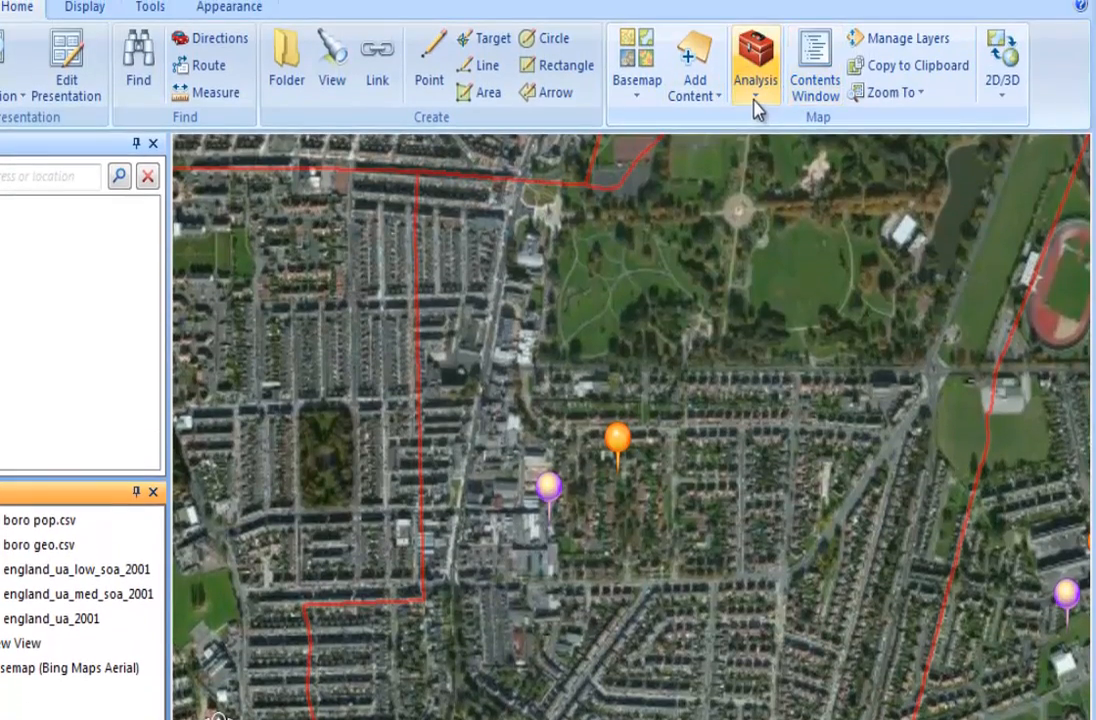
Create a 500-meter point buffer centred on the purple Middlesbrough 005 marker and close the buffer tool.
left_click(755, 90)
left_click(772, 172)
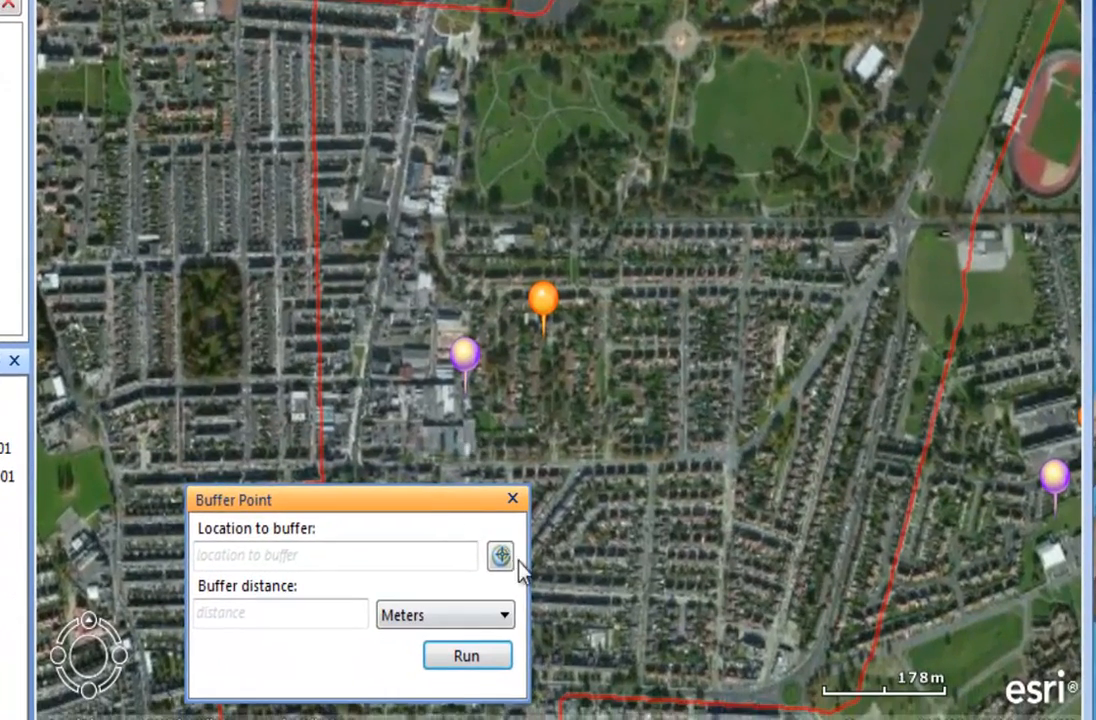
left_click(543, 613)
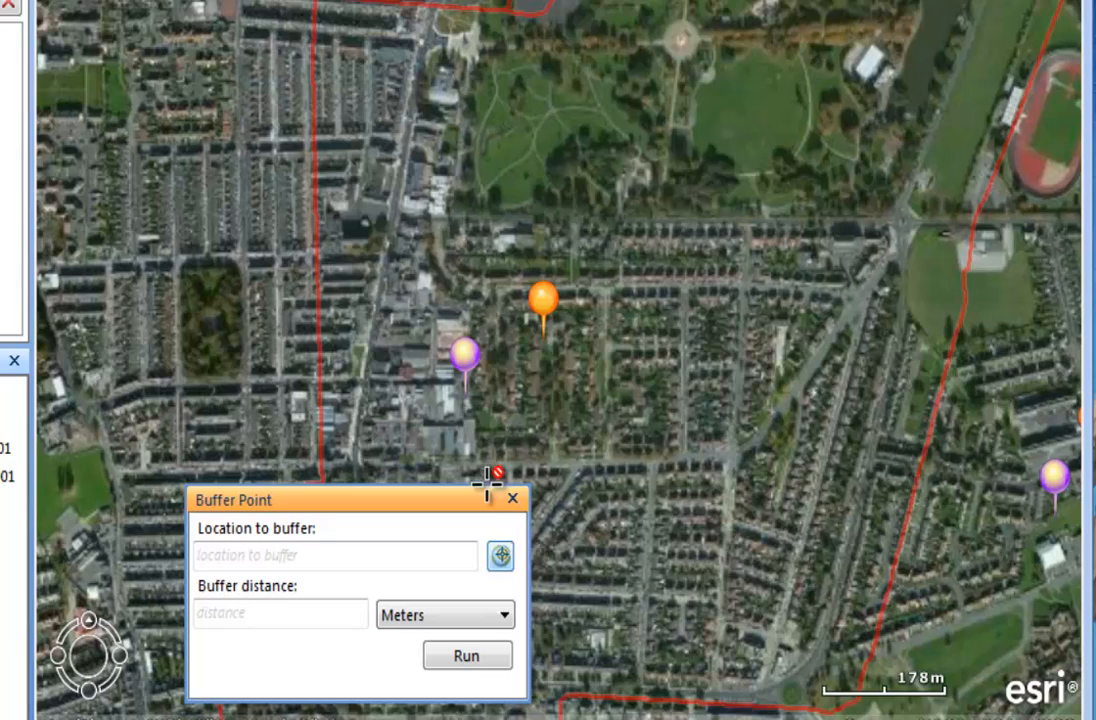
left_click(466, 397)
left_click(325, 613)
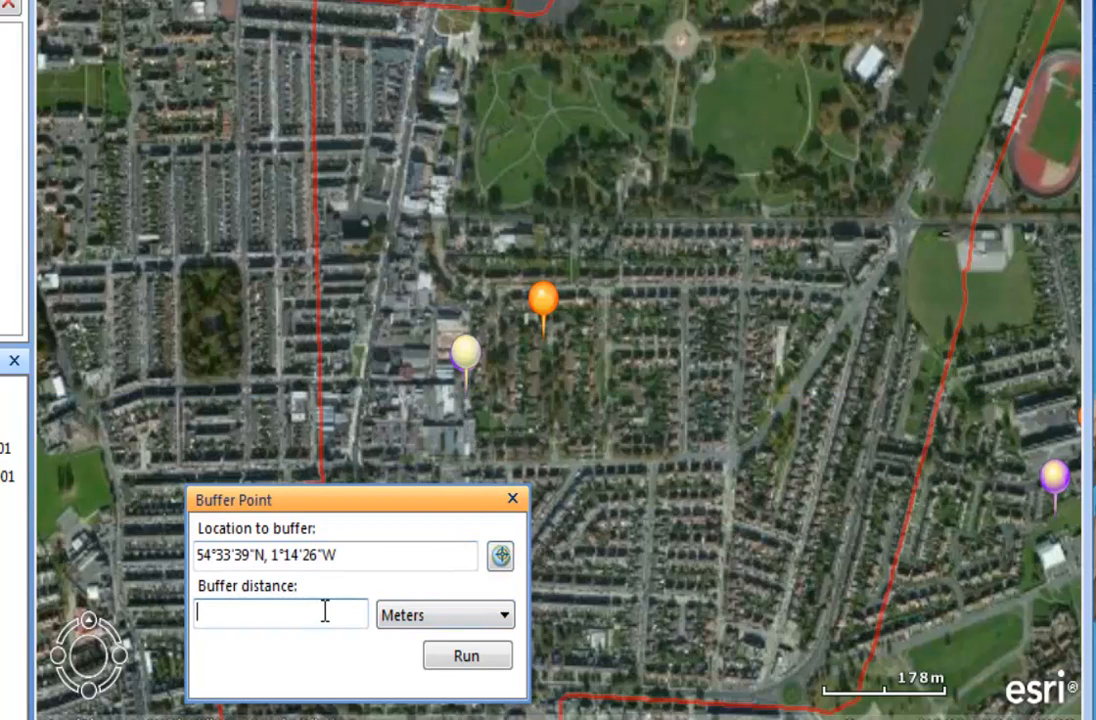
type("500")
left_click(447, 662)
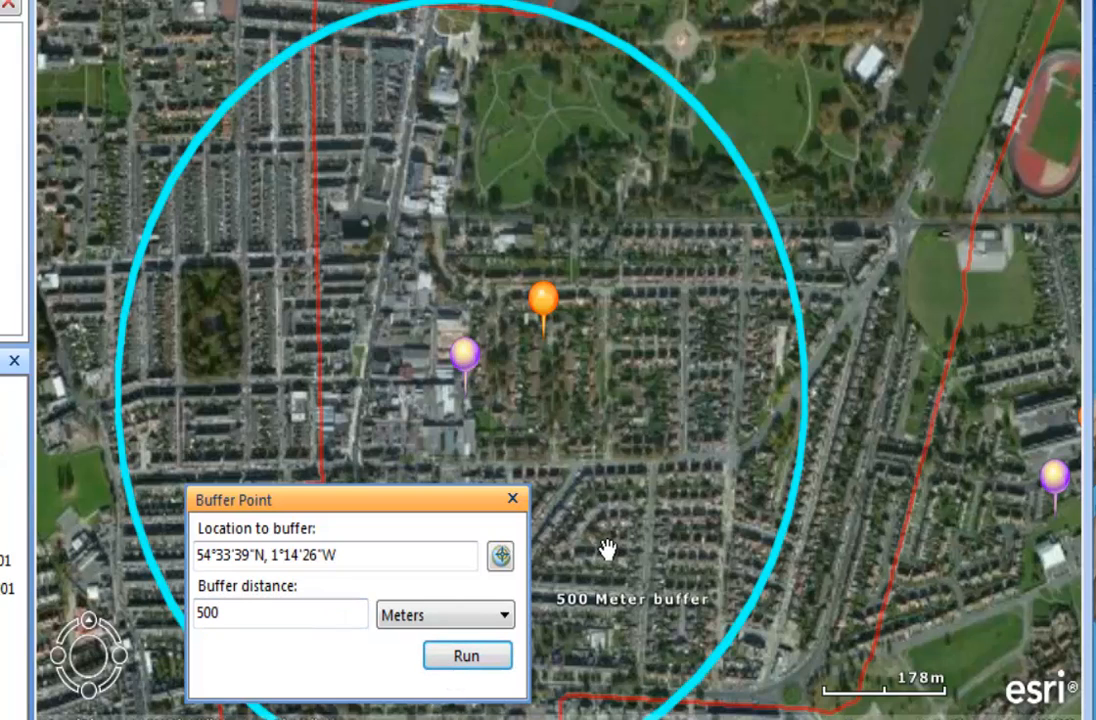
left_click_drag(702, 466, 727, 396)
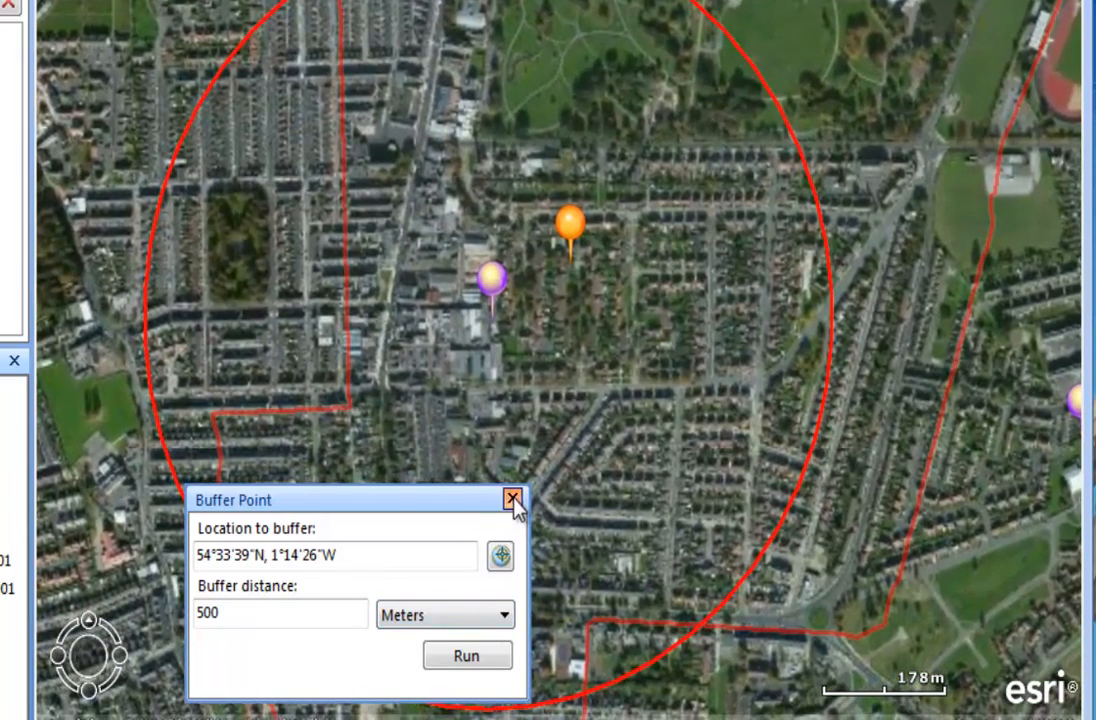
left_click(513, 499)
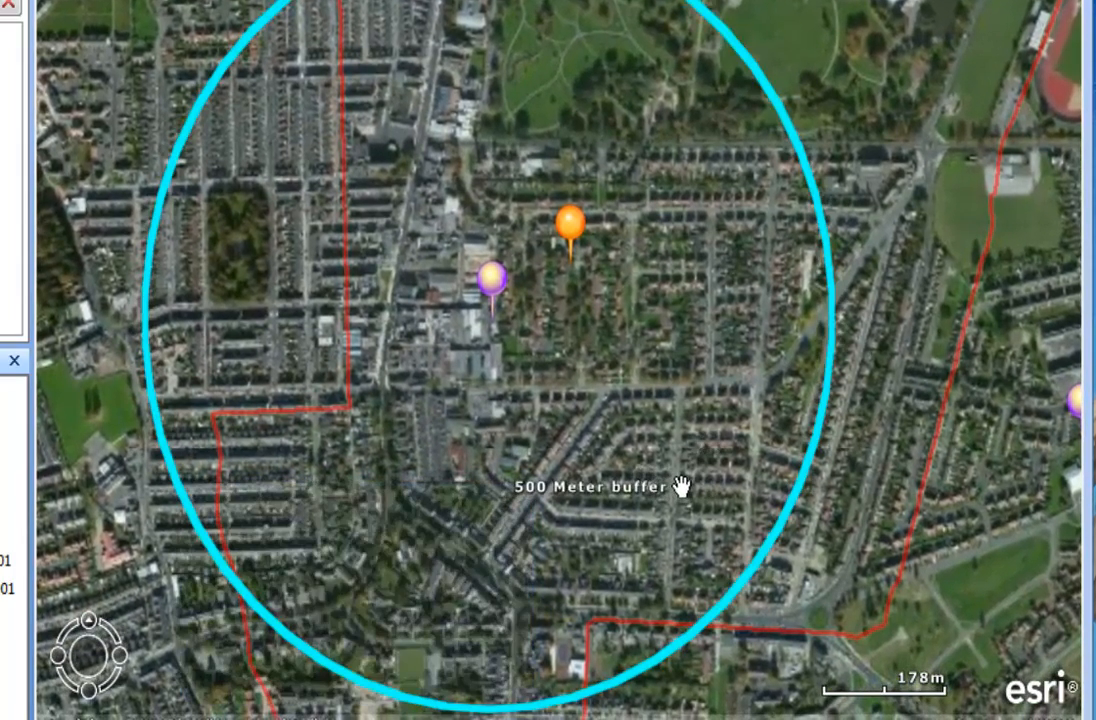
scroll(680, 486, "down", 2)
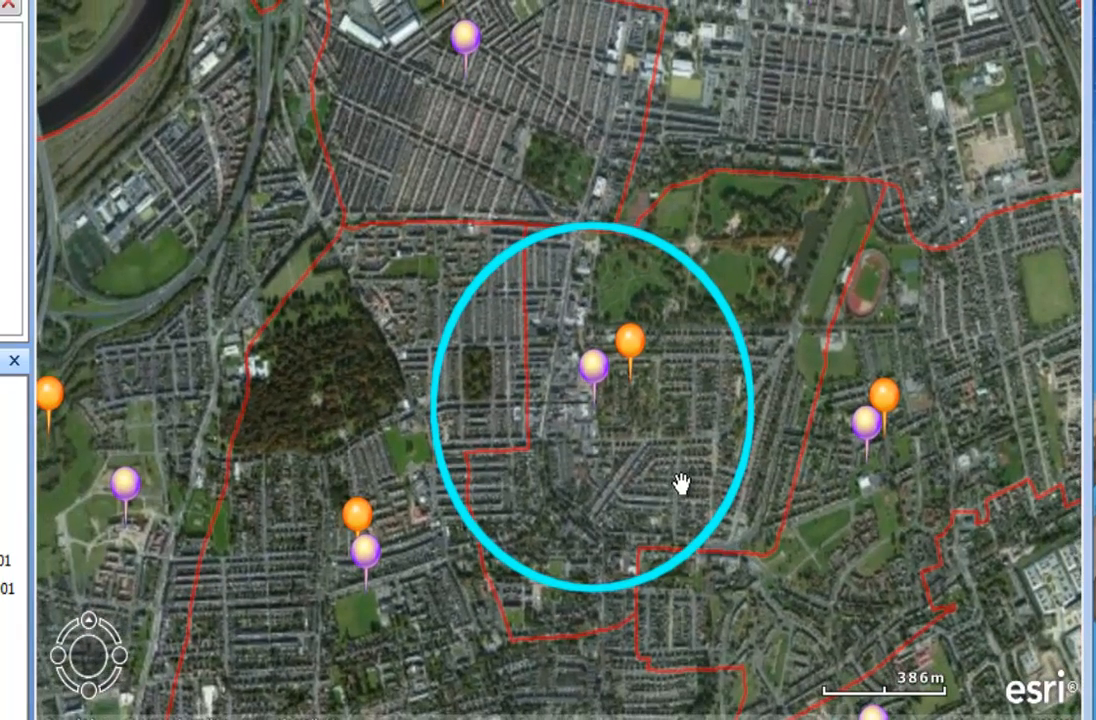